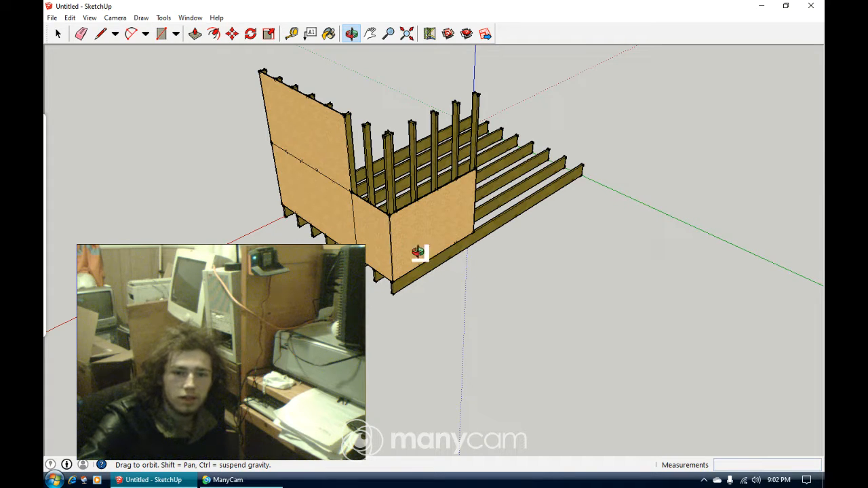
# Push/pull the large lower OSB wall panel outward by 1/4".
pyautogui.scroll(3, 309, 229)
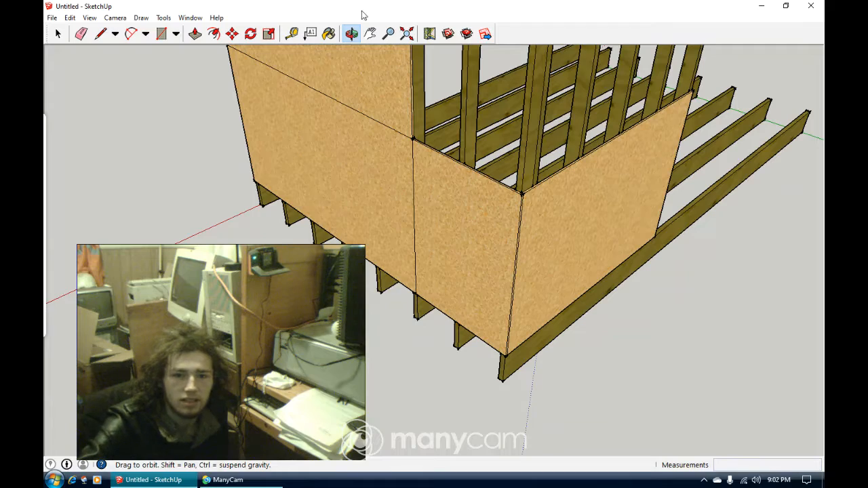
pyautogui.click(370, 33)
pyautogui.moveTo(266, 112); pyautogui.dragTo(361, 145)
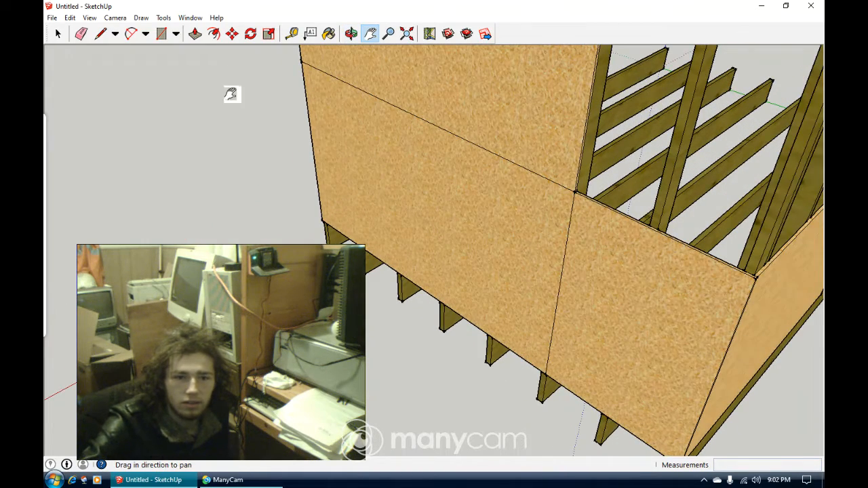
pyautogui.click(195, 34)
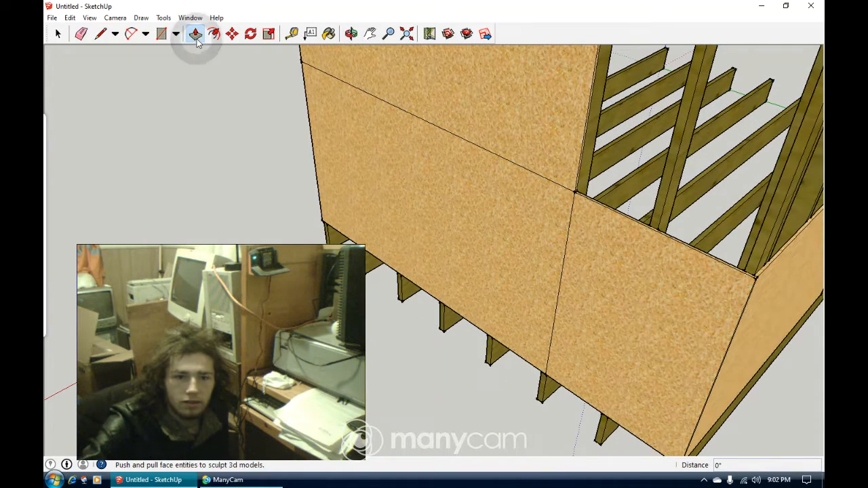
pyautogui.click(384, 147)
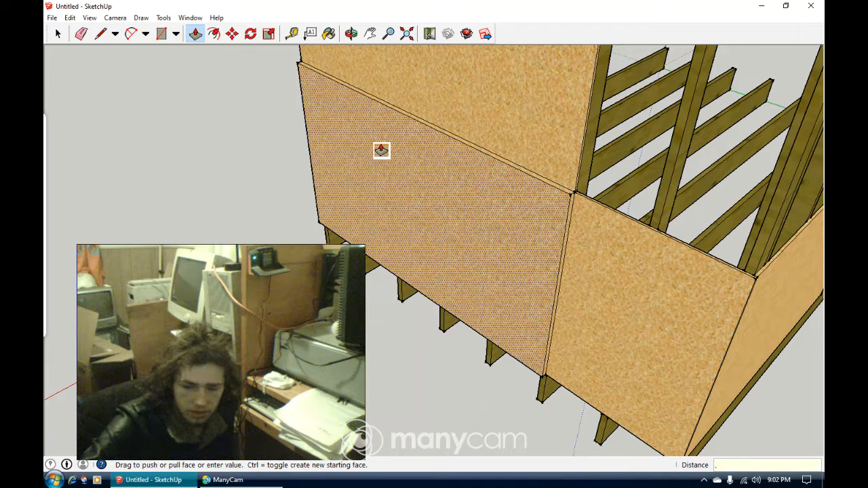
pyautogui.press('Return')
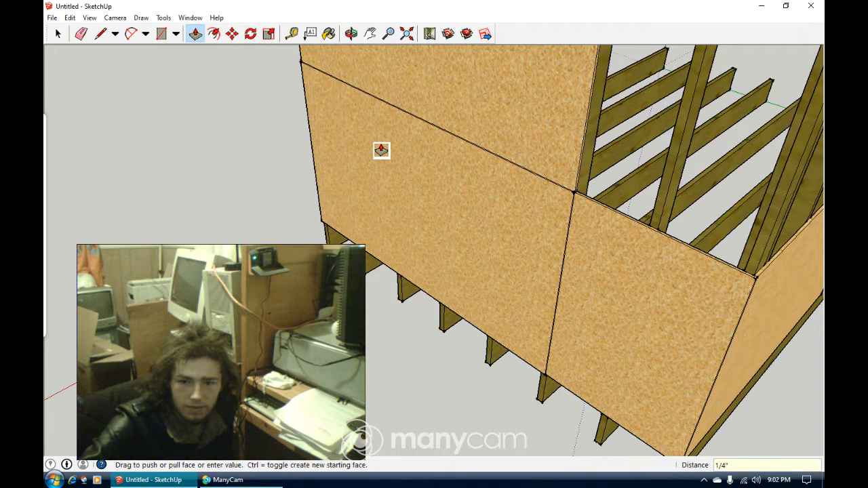
# Paint the front face of the extruded lower panel with the Sketchy_Siding_Straight material from the Sketchy collection.
pyautogui.scroll(3, 447, 161)
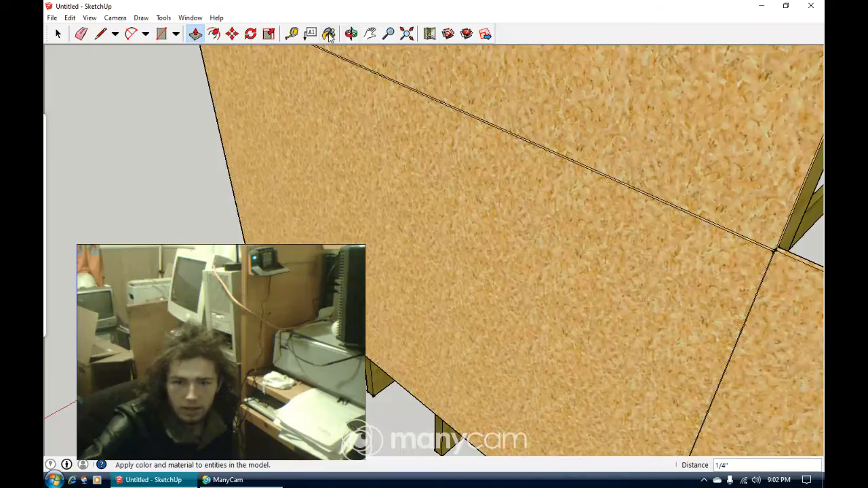
pyautogui.click(351, 34)
pyautogui.moveTo(590, 230); pyautogui.dragTo(461, 185)
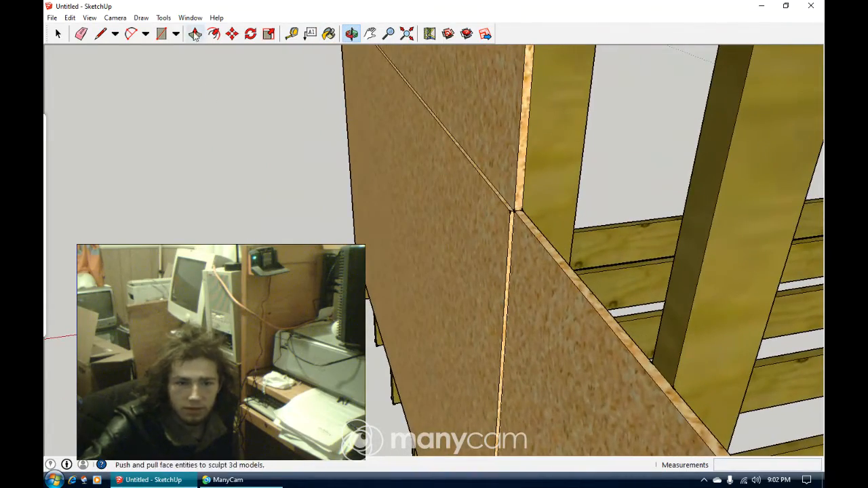
pyautogui.click(329, 34)
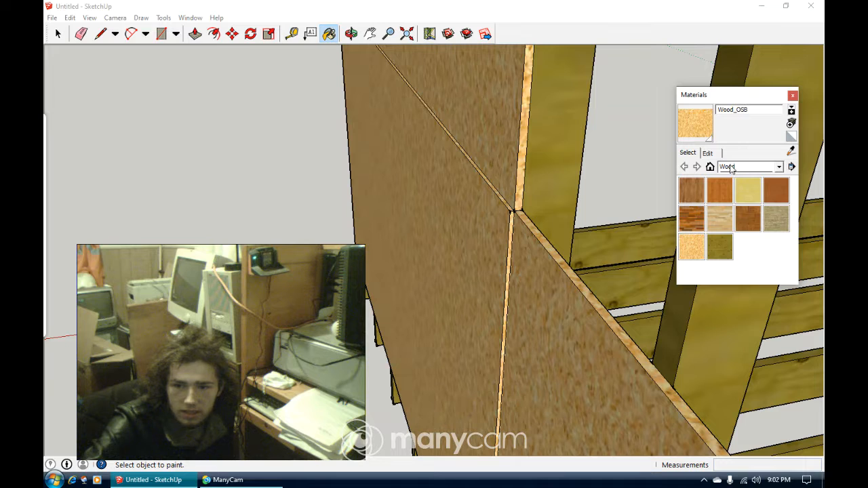
pyautogui.click(730, 168)
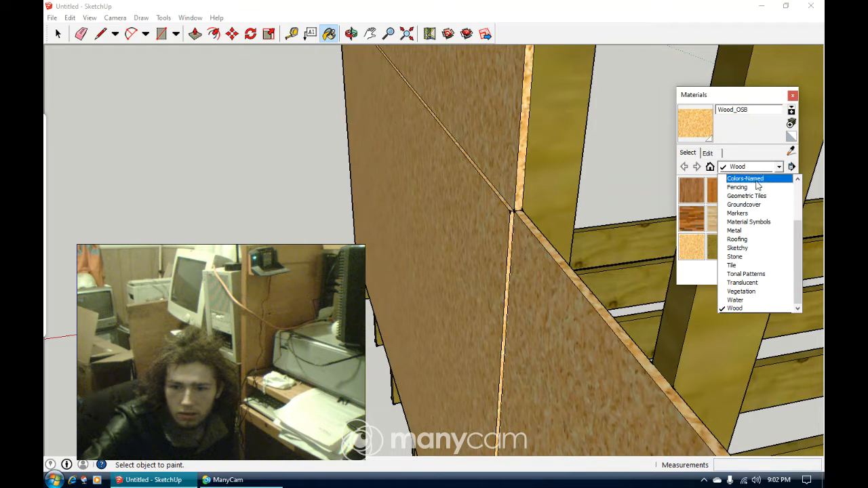
pyautogui.click(757, 248)
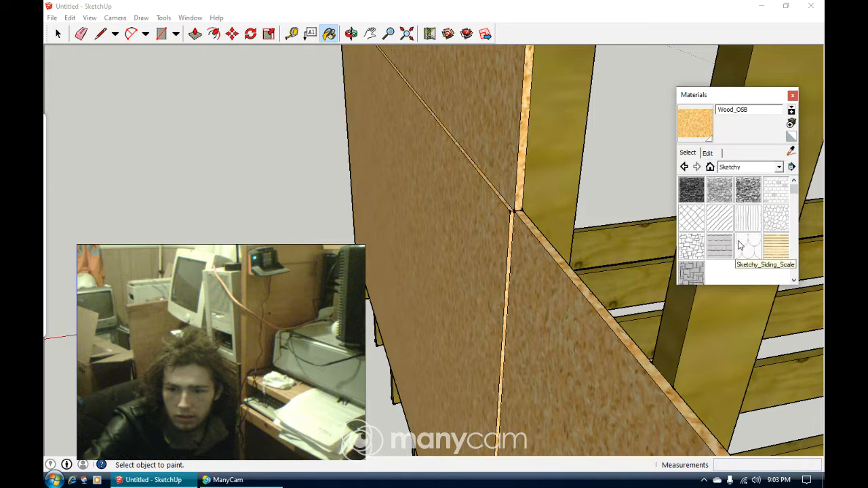
pyautogui.click(768, 251)
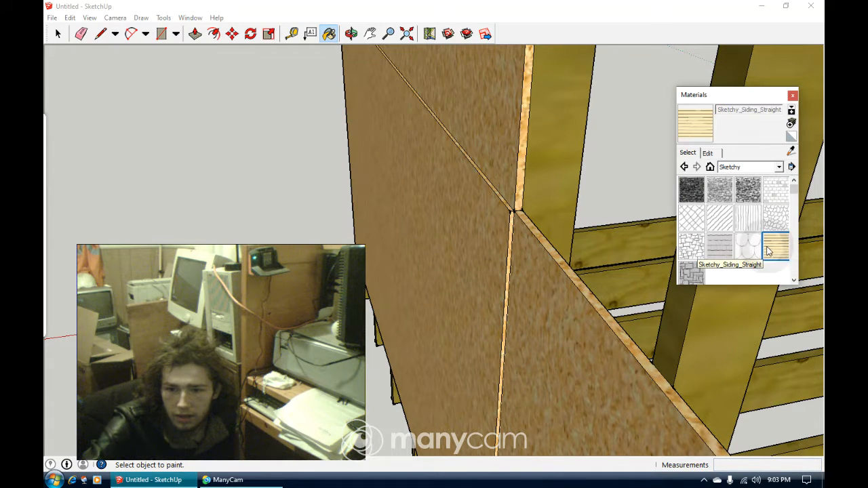
pyautogui.click(505, 227)
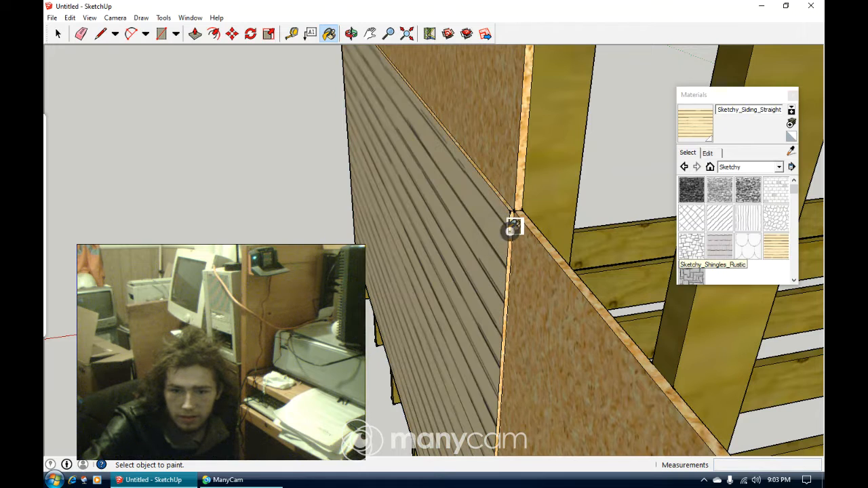
# Paint the extruded panel's thin side and top edges with Sketchy_Siding_Straight, undoing any fill that lands on the upper OSB panel.
pyautogui.click(508, 229)
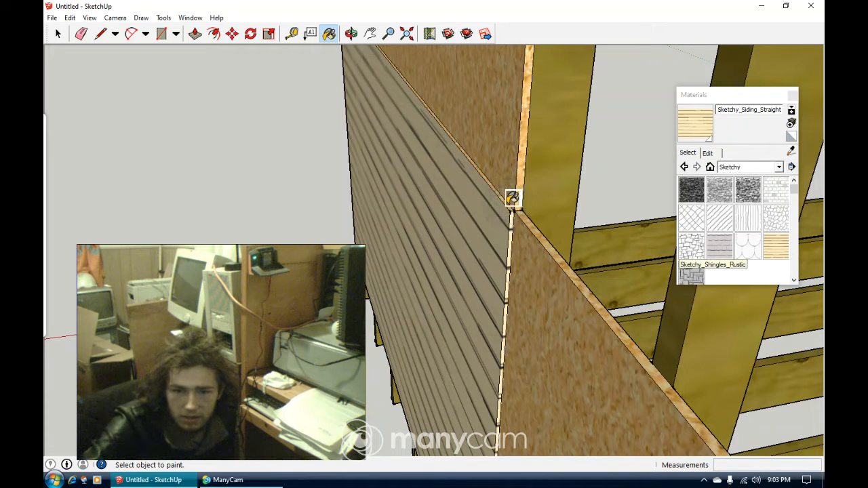
pyautogui.click(510, 197)
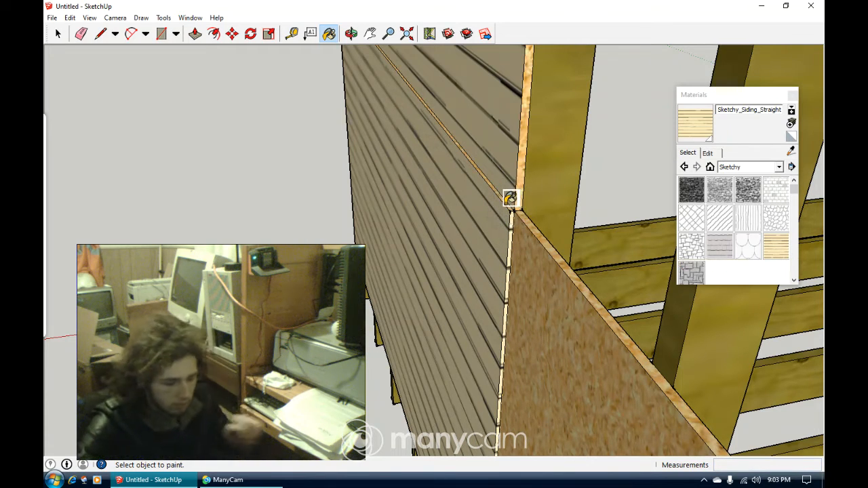
pyautogui.hotkey('ctrl', 'z')
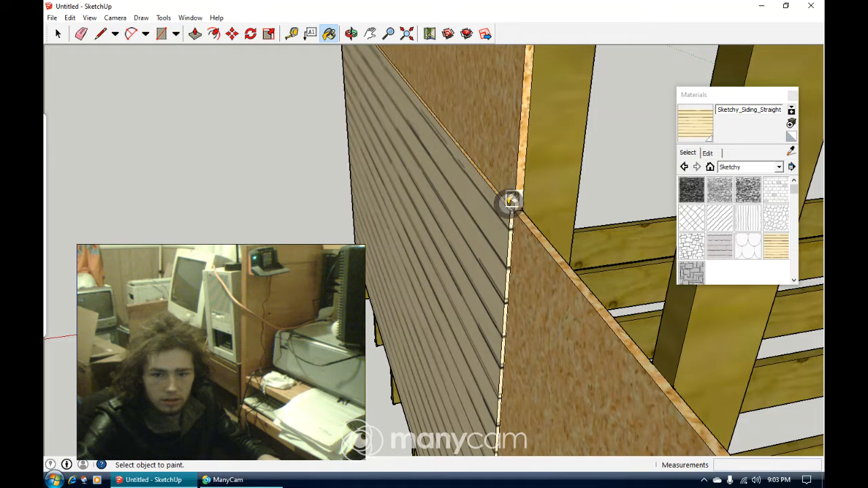
pyautogui.scroll(2, 507, 196)
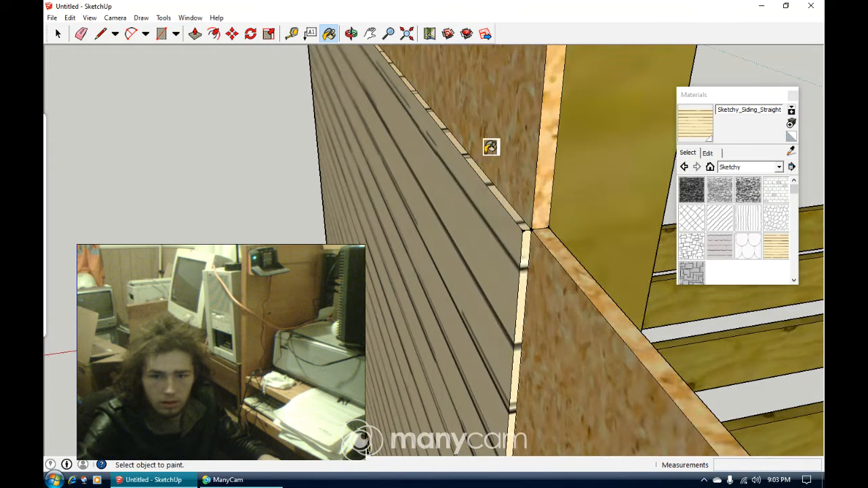
# Examine the siding panel's opposite end edge beside the corner stud, along its full height.
pyautogui.click(350, 33)
pyautogui.moveTo(312, 136); pyautogui.dragTo(335, 196)
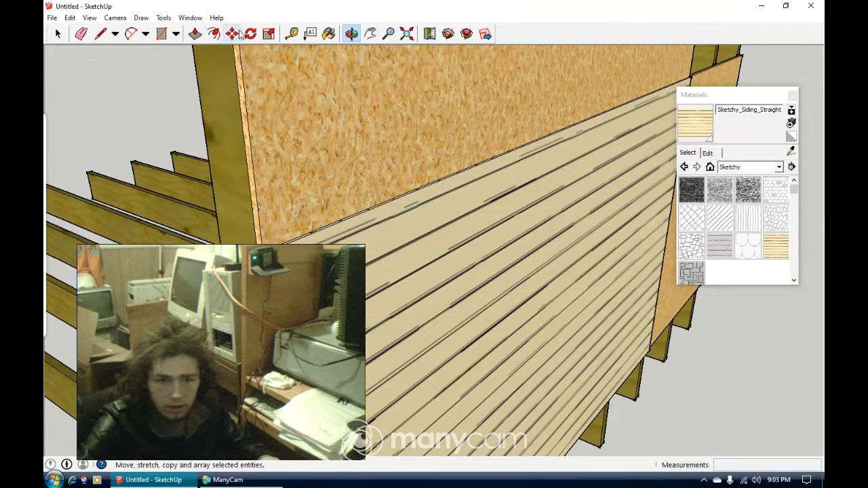
pyautogui.click(329, 33)
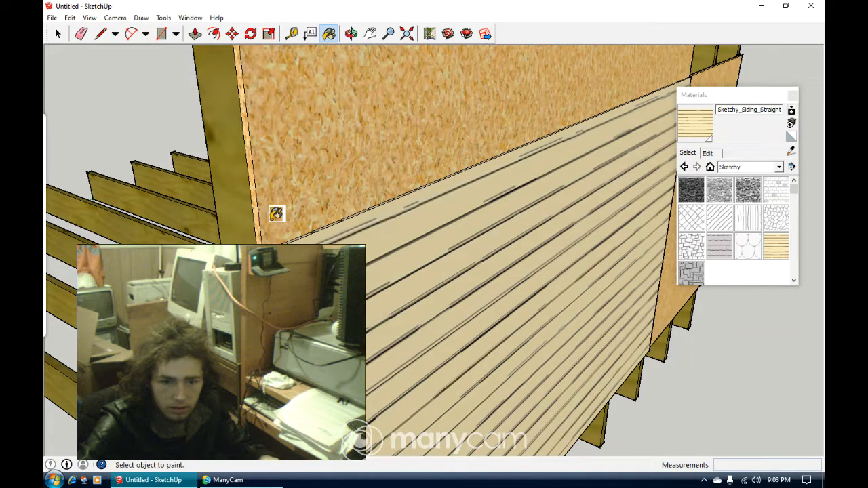
pyautogui.scroll(3, 277, 214)
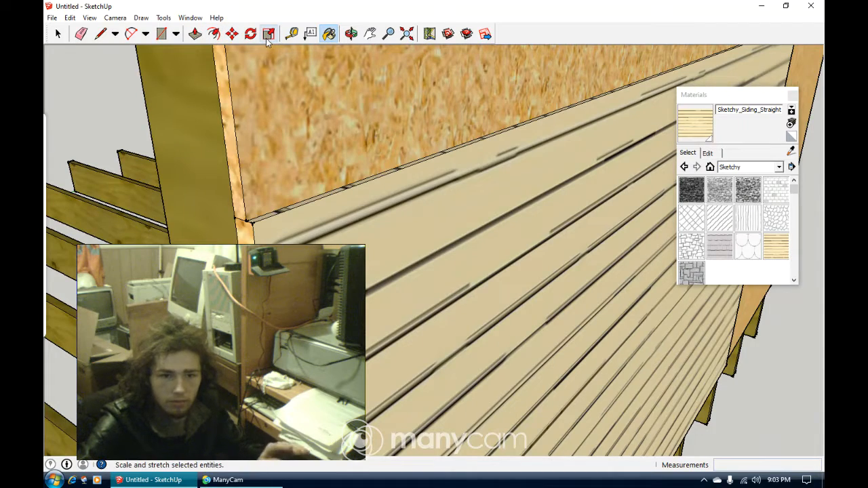
pyautogui.scroll(2, 261, 271)
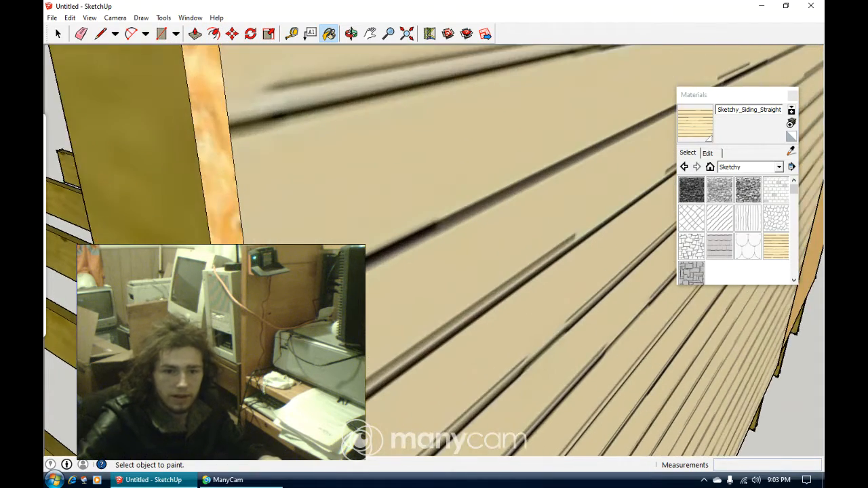
pyautogui.scroll(-4, 282, 264)
pyautogui.scroll(-3, 339, 152)
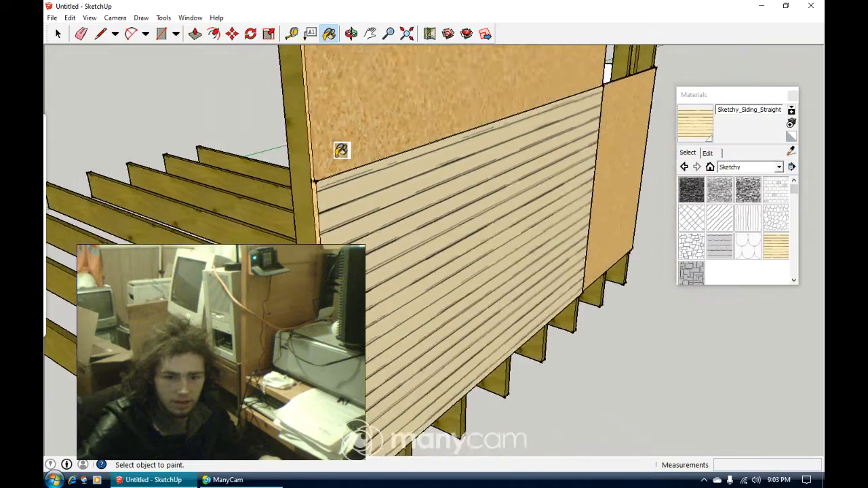
pyautogui.scroll(4, 339, 152)
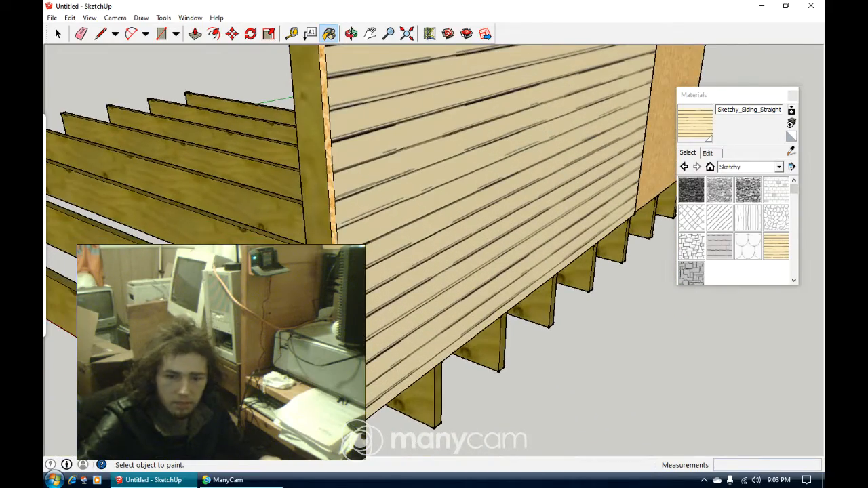
pyautogui.scroll(-3, 306, 170)
pyautogui.scroll(1, 313, 135)
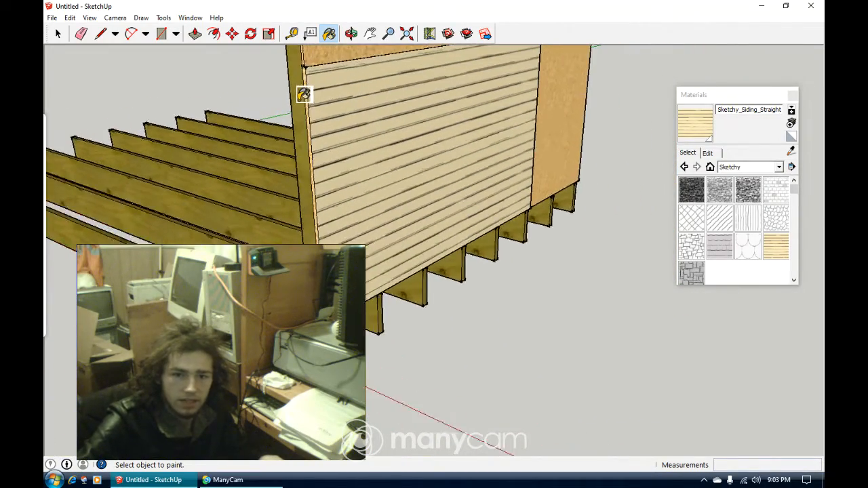
pyautogui.scroll(4, 302, 93)
pyautogui.scroll(-3, 327, 261)
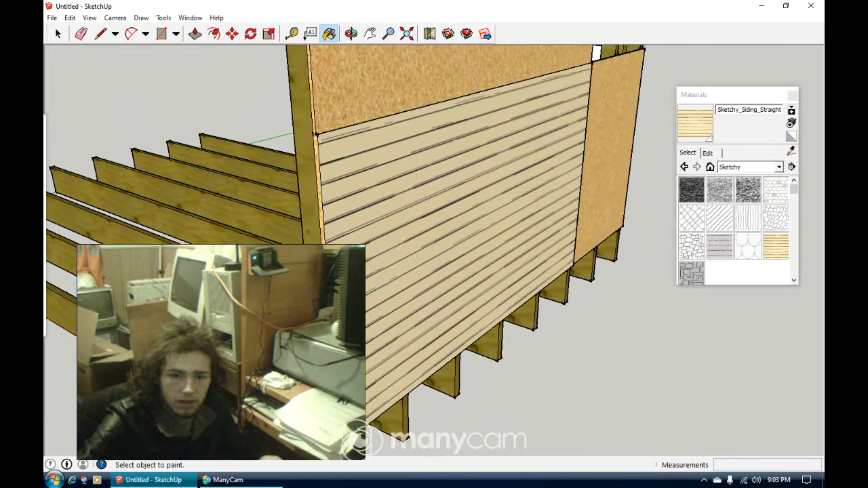
# Draw a 4' vertical line down the panel's end edge to divide the 1/4" siding layer from the OSB sheet.
pyautogui.click(100, 34)
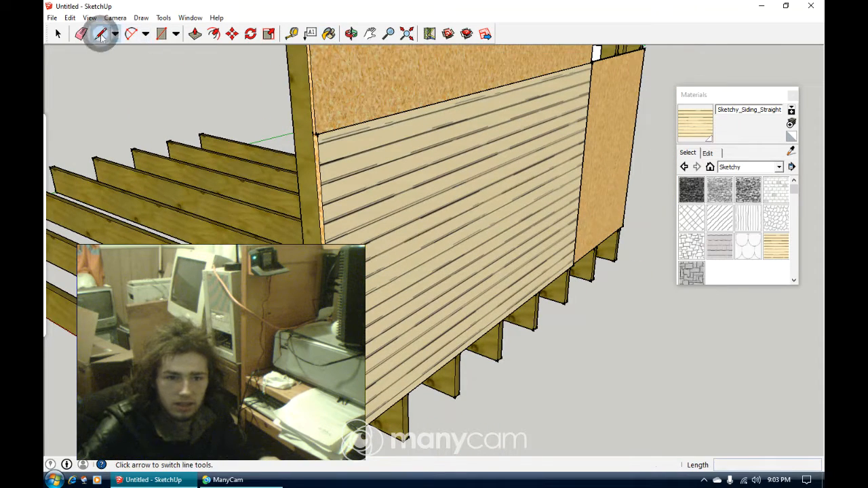
pyautogui.scroll(2, 316, 133)
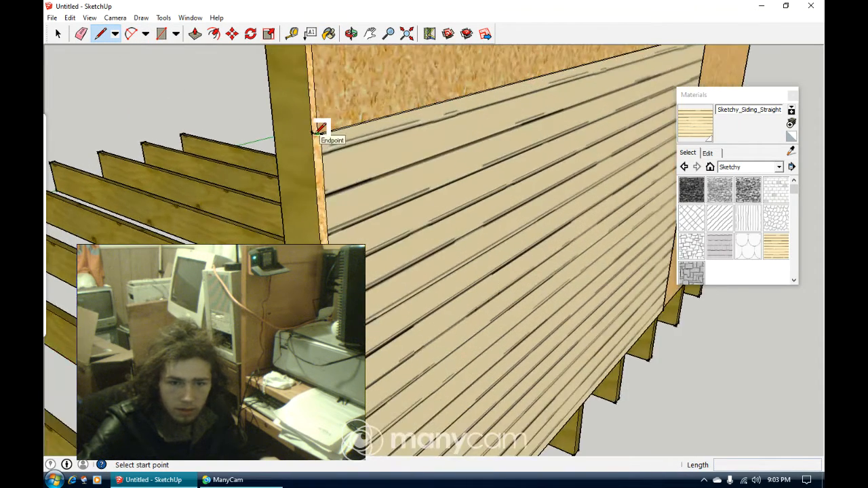
pyautogui.click(316, 132)
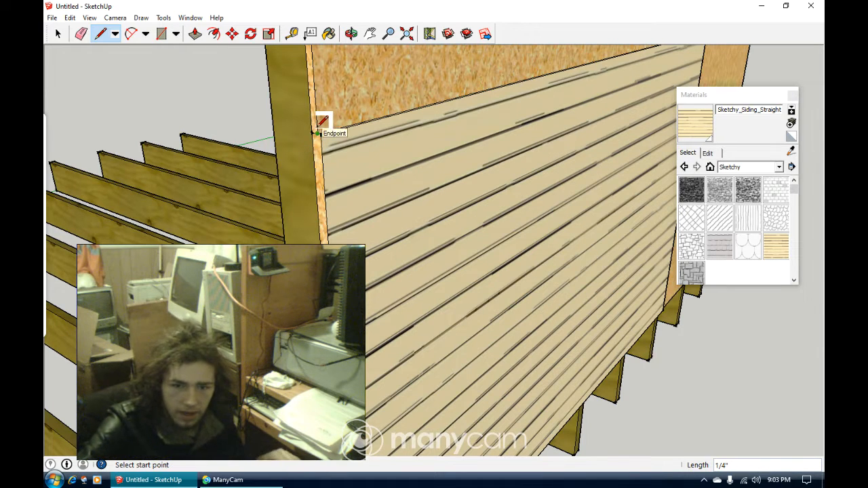
pyautogui.scroll(-3, 324, 165)
pyautogui.scroll(4, 329, 190)
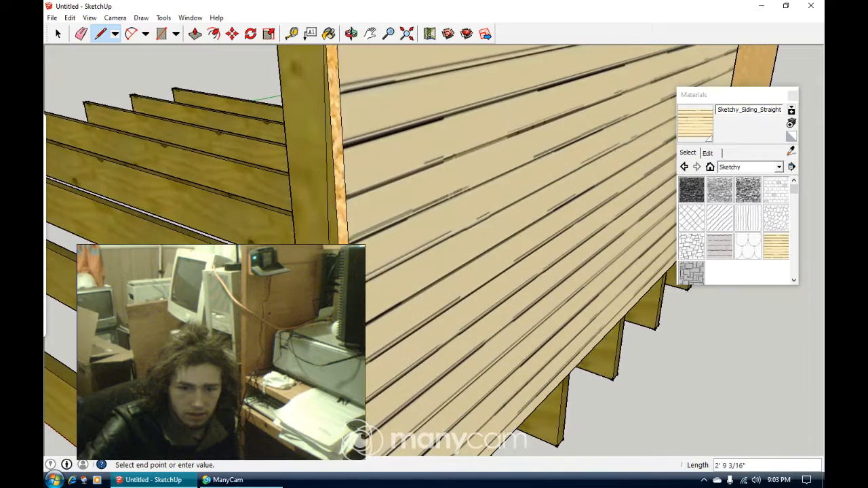
pyautogui.scroll(-3, 345, 199)
pyautogui.scroll(4, 344, 199)
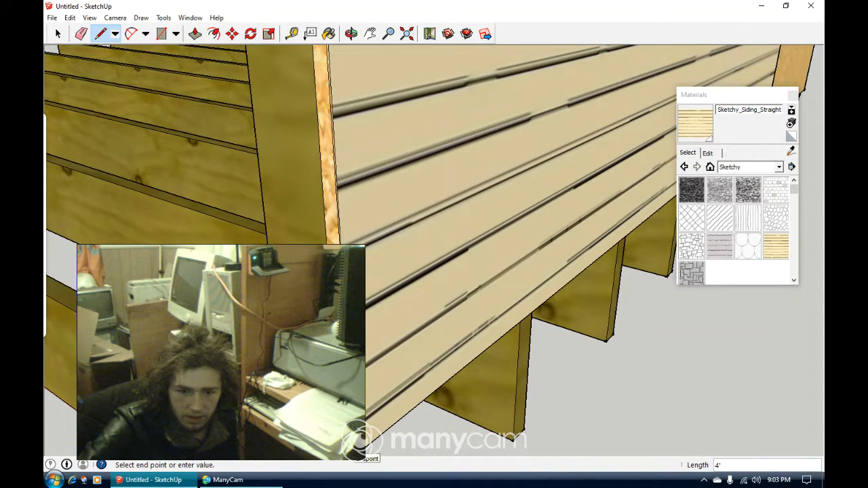
pyautogui.scroll(3, 329, 169)
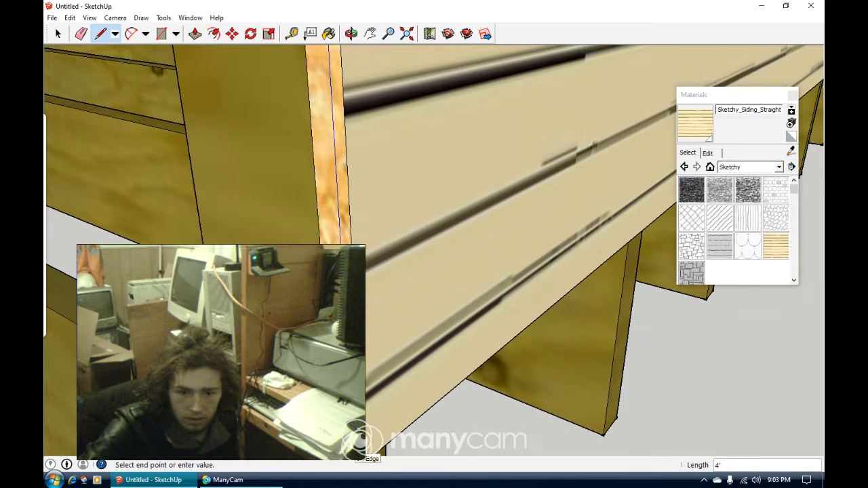
pyautogui.click(357, 457)
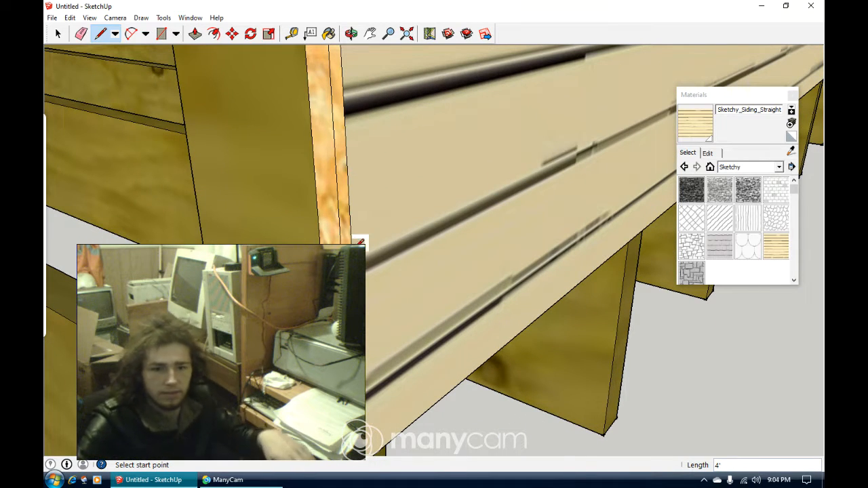
# Paint the narrow outer strip of the panel's end edge with Sketchy_Siding_Straight.
pyautogui.click(329, 33)
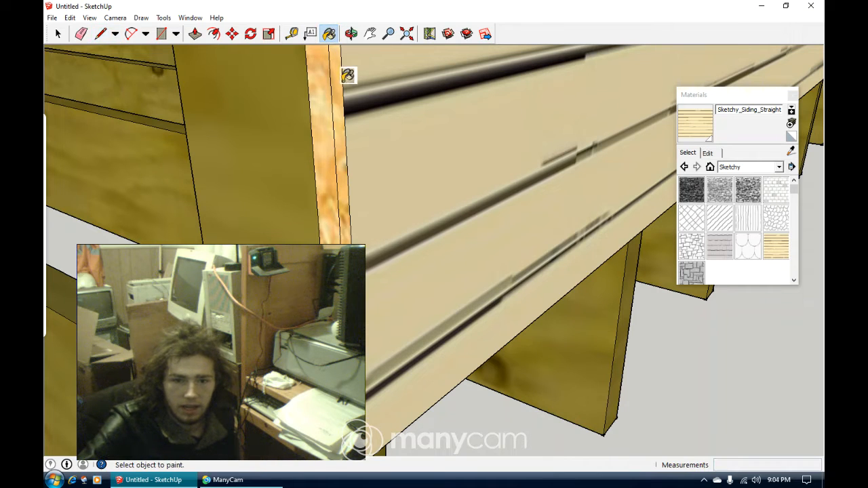
pyautogui.click(344, 76)
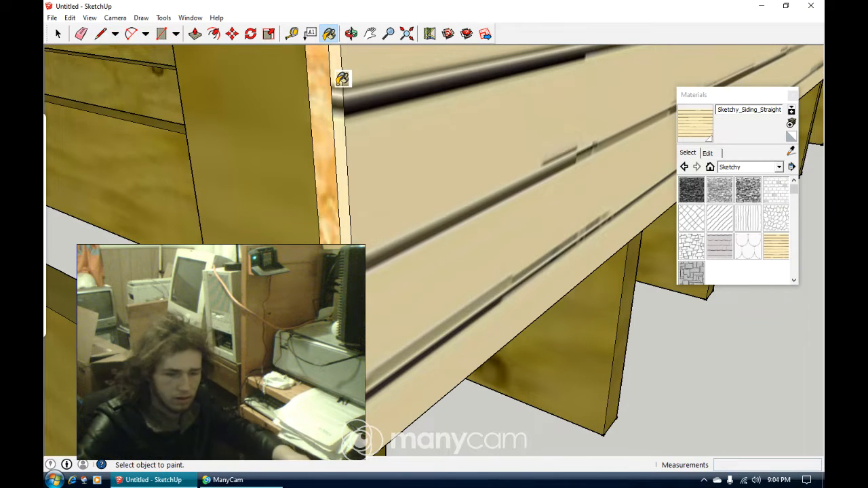
pyautogui.scroll(-10, 384, 126)
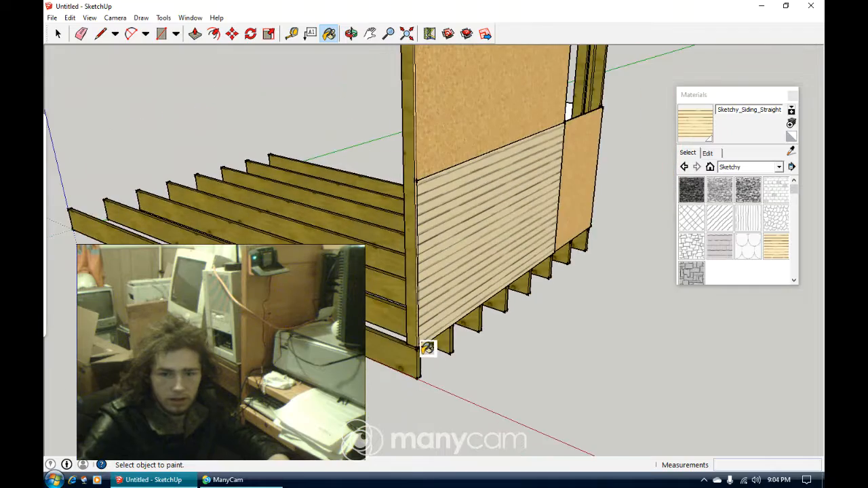
pyautogui.scroll(2, 507, 213)
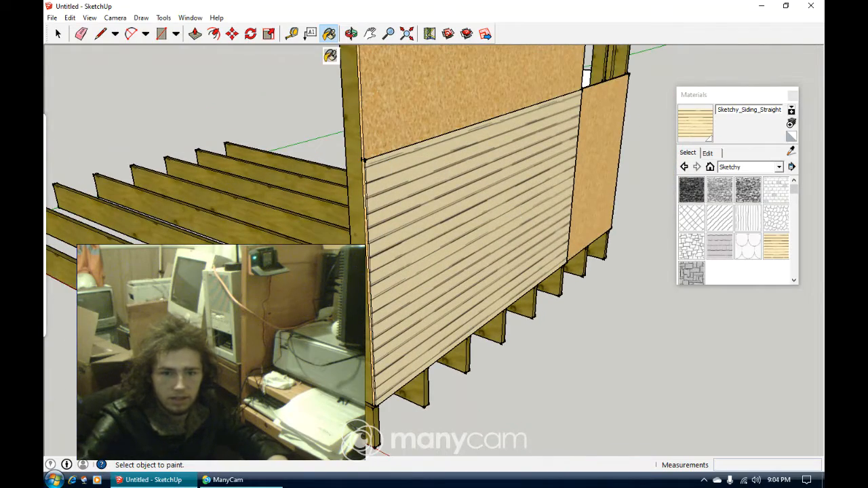
# Push/Pull the narrow end edge of the front wall's lower OSB panel by 1/4" at the building corner.
pyautogui.click(351, 34)
pyautogui.moveTo(495, 101); pyautogui.dragTo(203, 129)
pyautogui.moveTo(491, 203); pyautogui.dragTo(397, 192)
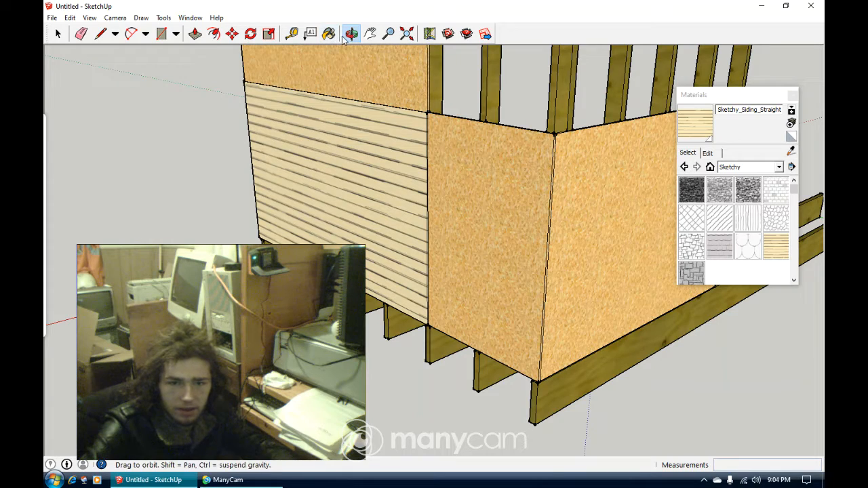
pyautogui.moveTo(455, 131); pyautogui.dragTo(375, 165)
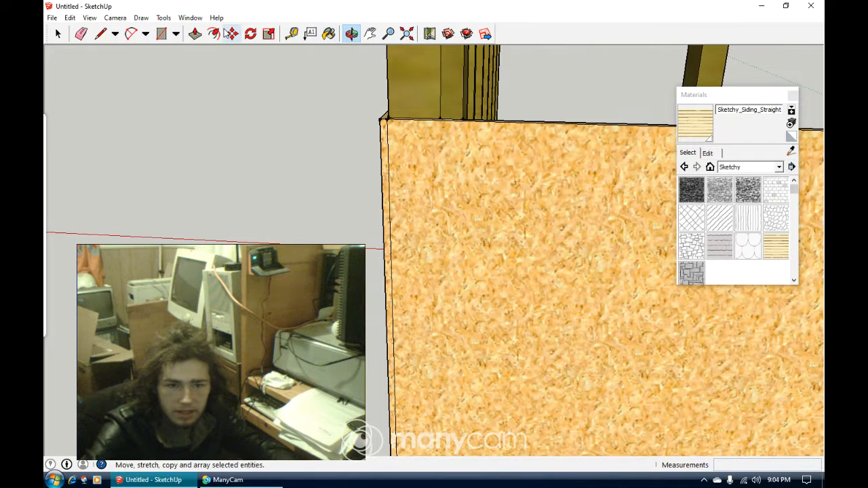
pyautogui.click(194, 33)
pyautogui.click(385, 167)
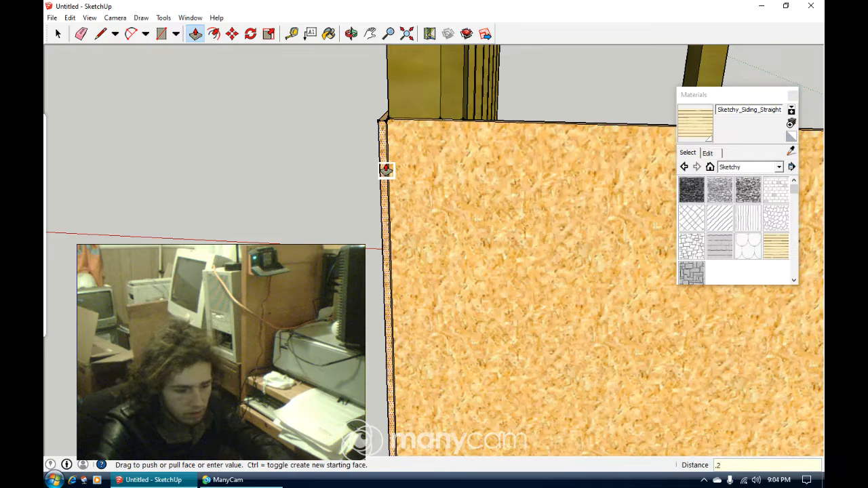
pyautogui.press('Return')
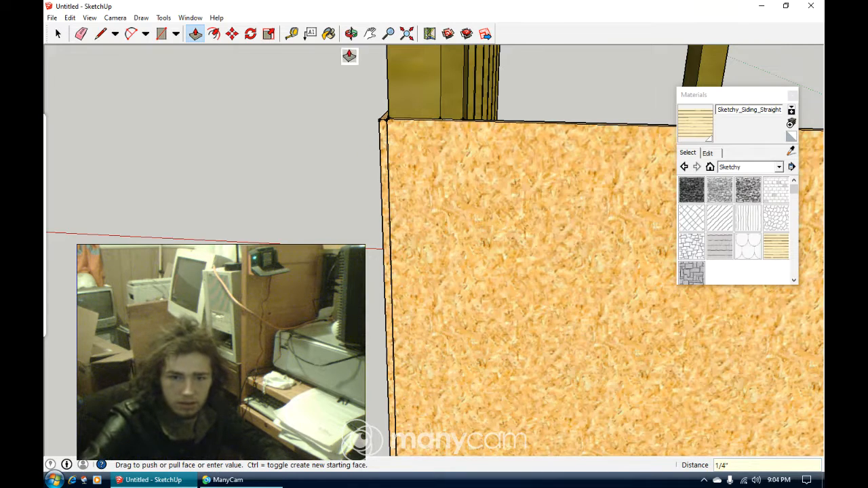
# Push/Pull the front face of the short lower OSB panel outward by 1/4", matching the adjacent siding panel.
pyautogui.click(351, 34)
pyautogui.moveTo(383, 117)
pyautogui.mouseDown()
pyautogui.moveTo(550, 151)
pyautogui.moveTo(528, 140)
pyautogui.mouseUp()
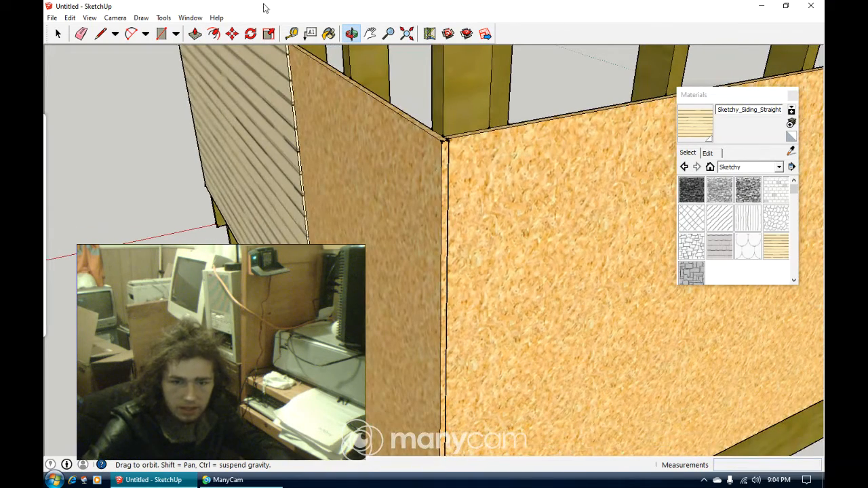
pyautogui.click(194, 33)
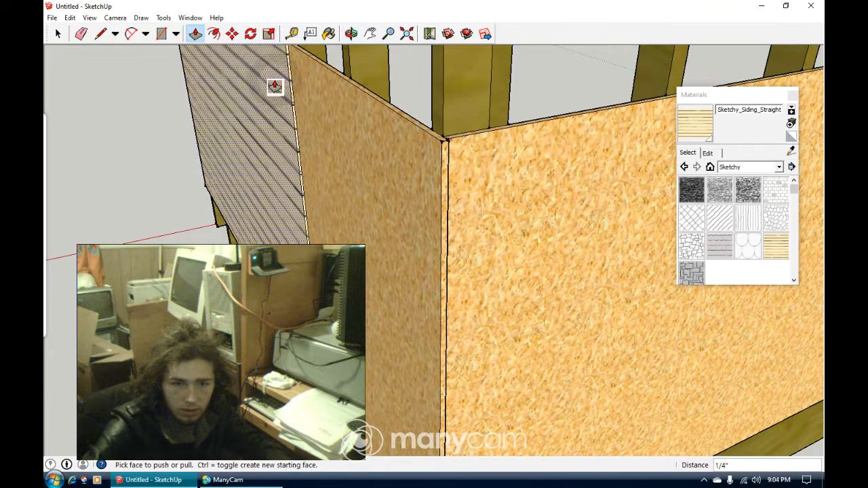
pyautogui.doubleClick(305, 102)
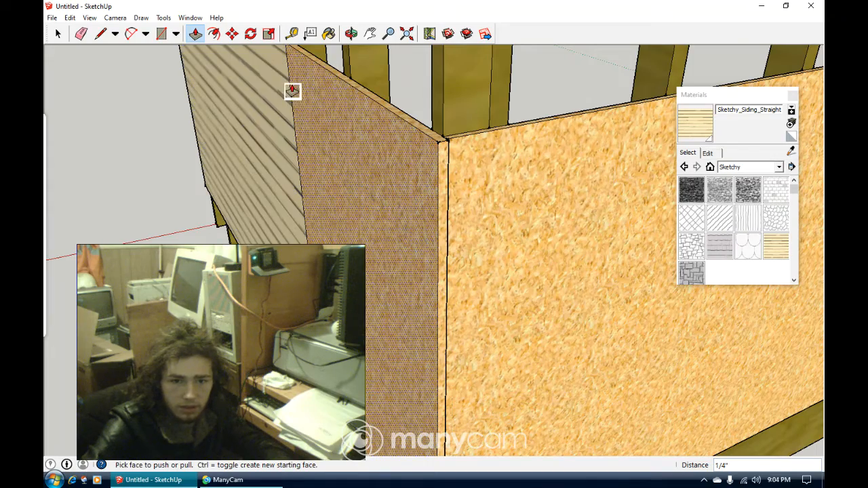
# Paint the short corner panel's front face and narrow corner edge with Sketchy_Siding_Straight.
pyautogui.scroll(4, 283, 103)
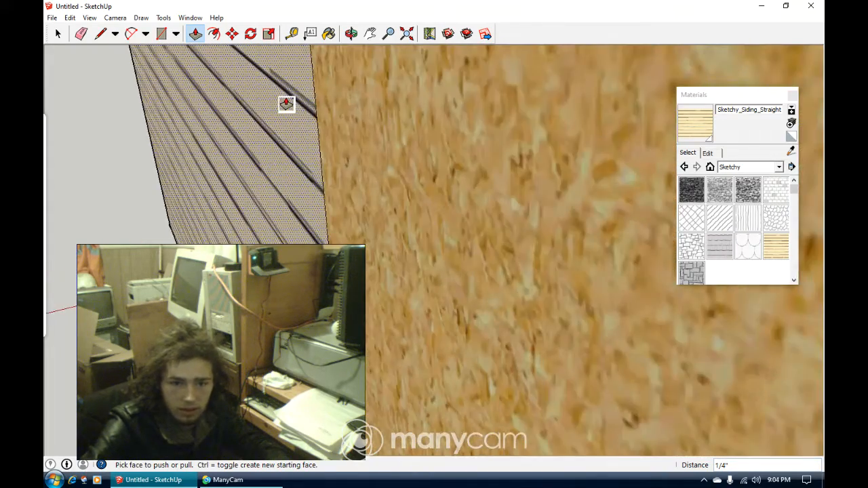
pyautogui.scroll(1, 292, 107)
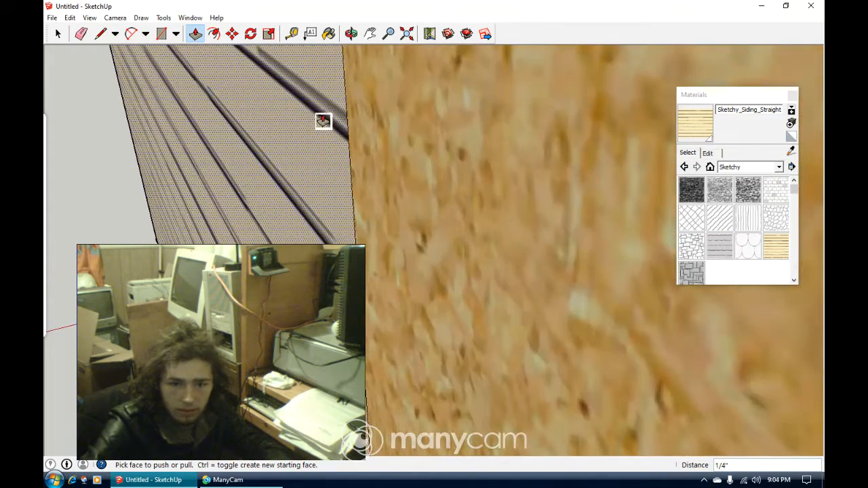
pyautogui.scroll(-1, 251, 183)
pyautogui.scroll(-5, 302, 139)
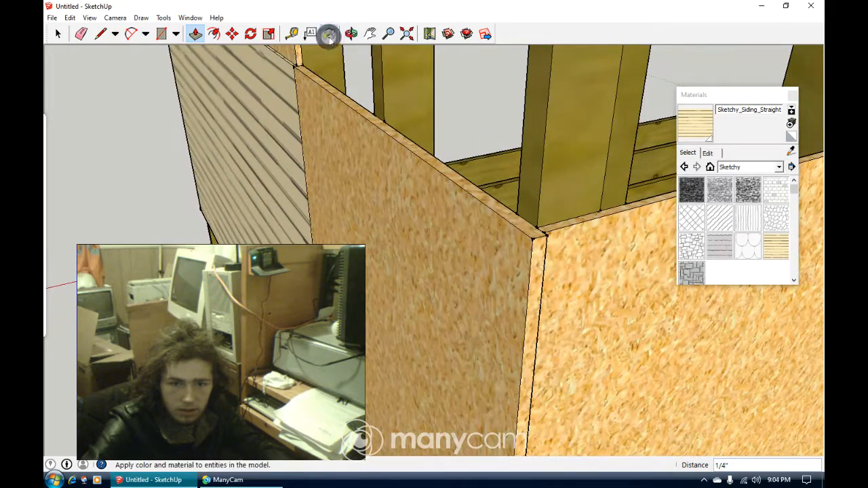
pyautogui.click(329, 33)
pyautogui.click(491, 229)
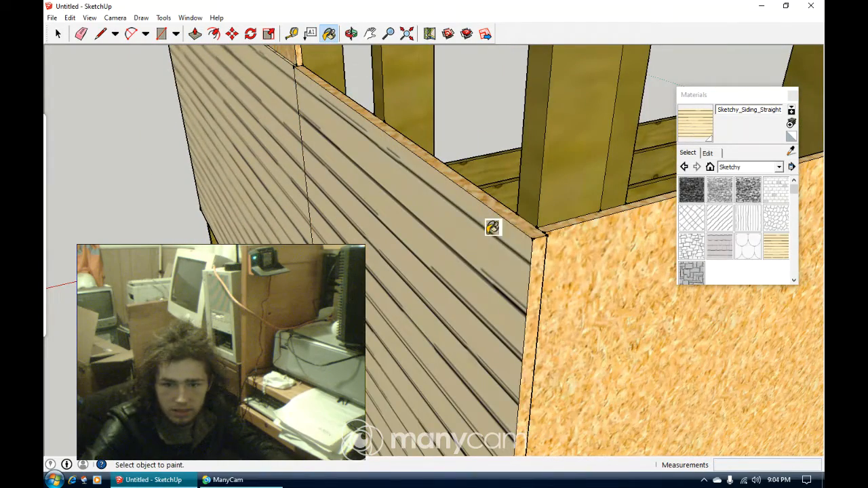
pyautogui.click(537, 260)
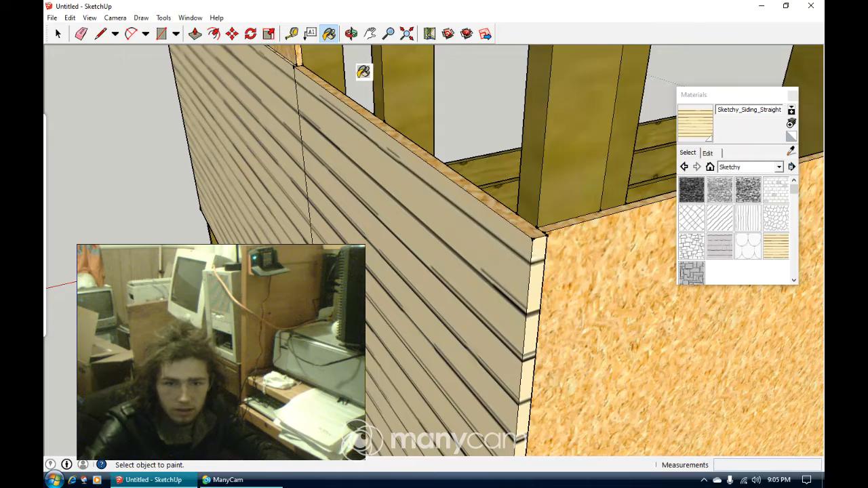
pyautogui.scroll(3, 362, 72)
pyautogui.scroll(-4, 365, 86)
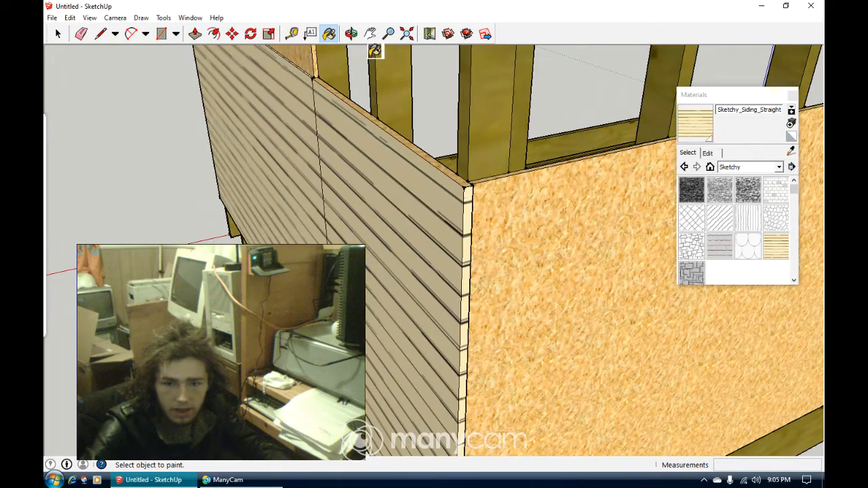
# Divide the short corner panel's top edge with a 2' 8 1/2" lengthwise line and paint its outer strip with Sketchy_Siding_Straight.
pyautogui.click(350, 33)
pyautogui.moveTo(393, 128); pyautogui.dragTo(361, 215)
pyautogui.click(100, 33)
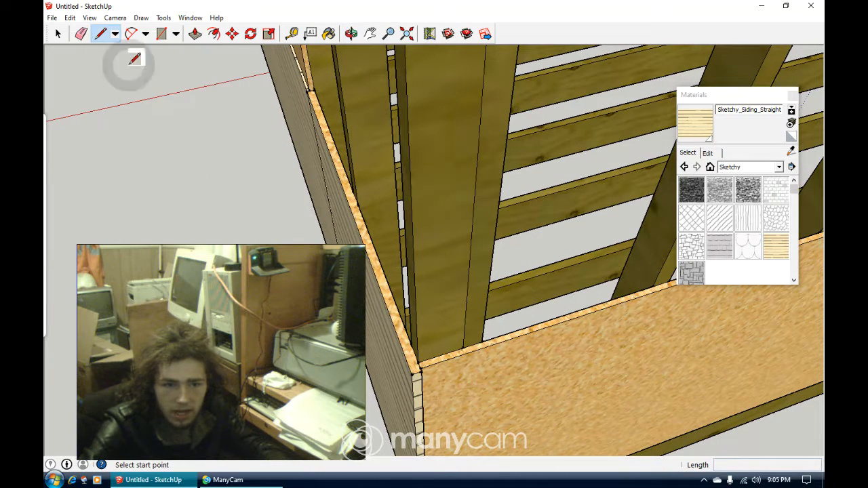
pyautogui.click(420, 364)
pyautogui.scroll(2, 420, 364)
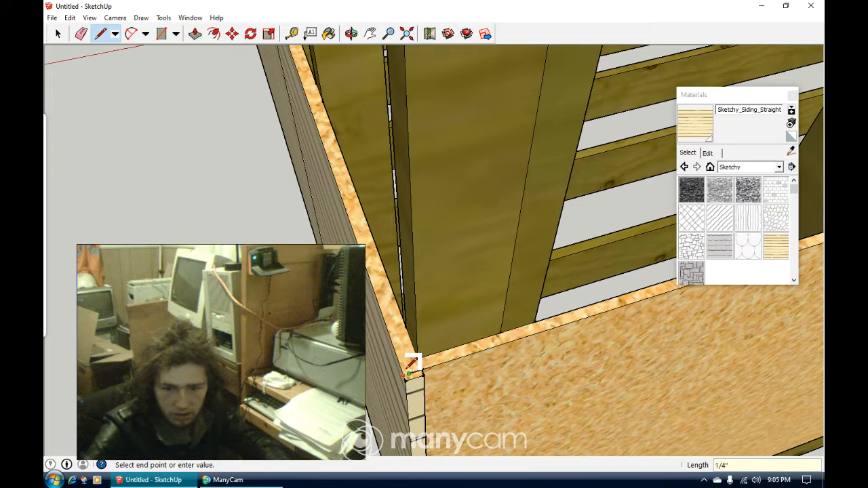
pyautogui.scroll(1, 305, 71)
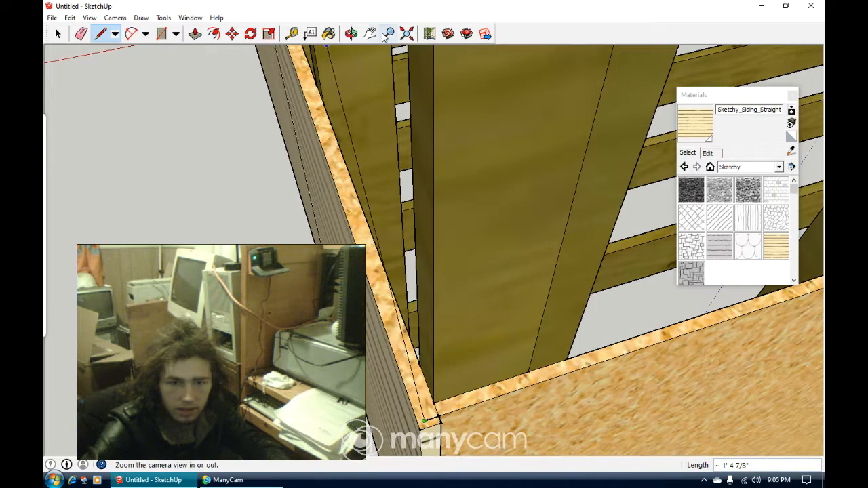
pyautogui.click(350, 33)
pyautogui.moveTo(369, 88); pyautogui.dragTo(321, 216)
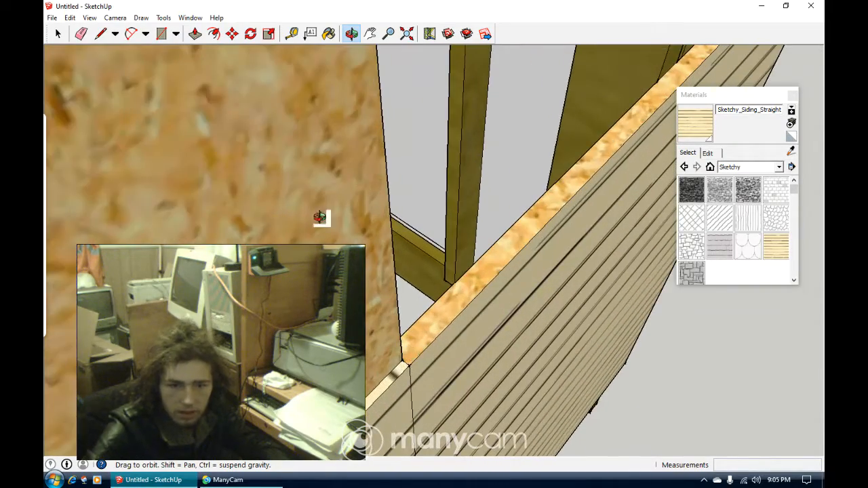
pyautogui.click(112, 33)
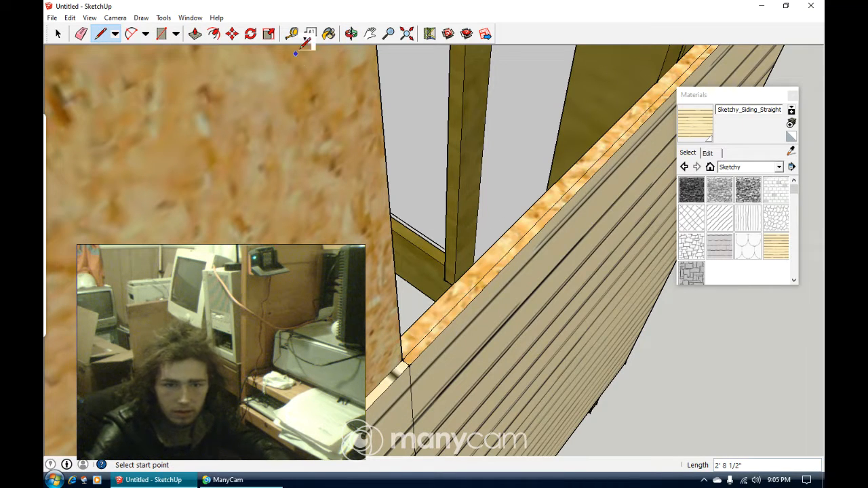
pyautogui.click(329, 33)
pyautogui.click(475, 290)
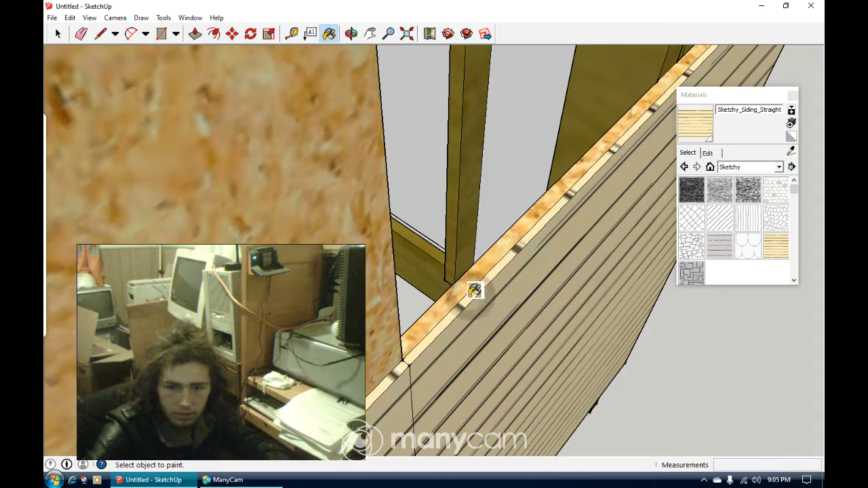
# Examine the sided lower wall, its corner edges and the adjoining OSB side wall from several angles.
pyautogui.click(351, 33)
pyautogui.moveTo(501, 120); pyautogui.dragTo(171, 112)
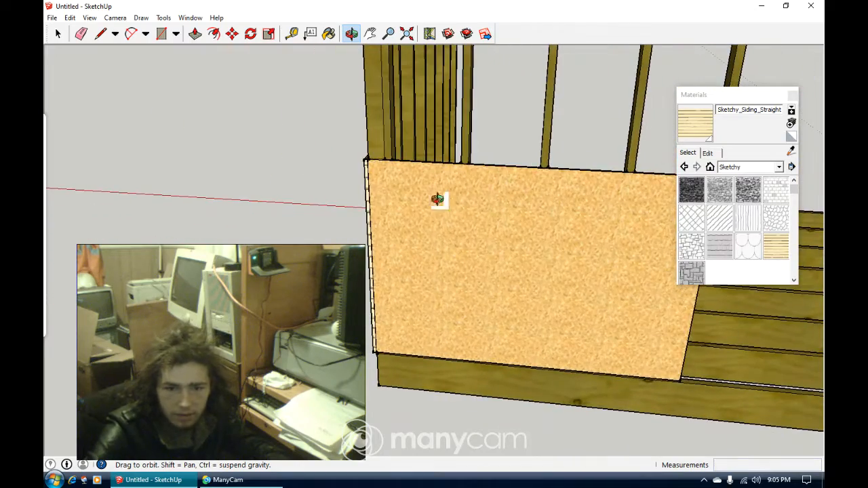
pyautogui.moveTo(440, 197)
pyautogui.mouseDown()
pyautogui.moveTo(364, 196)
pyautogui.moveTo(710, 200)
pyautogui.moveTo(558, 170)
pyautogui.moveTo(537, 188)
pyautogui.moveTo(498, 185)
pyautogui.mouseUp()
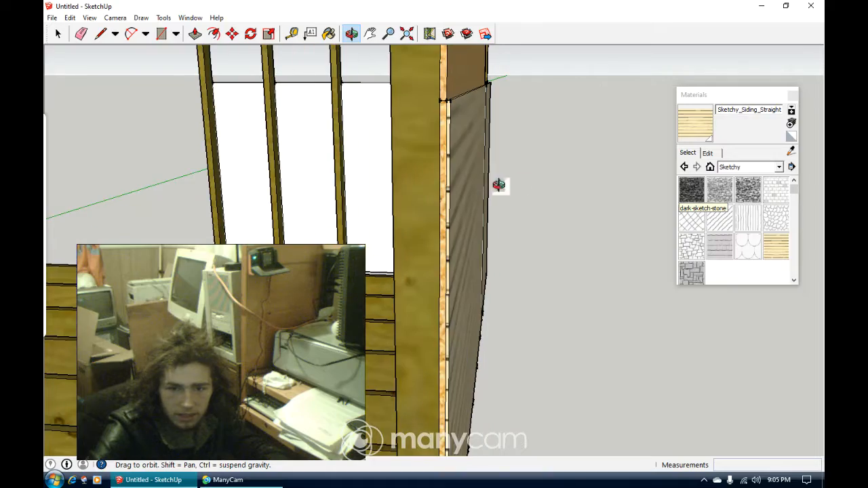
pyautogui.moveTo(444, 162); pyautogui.dragTo(447, 154)
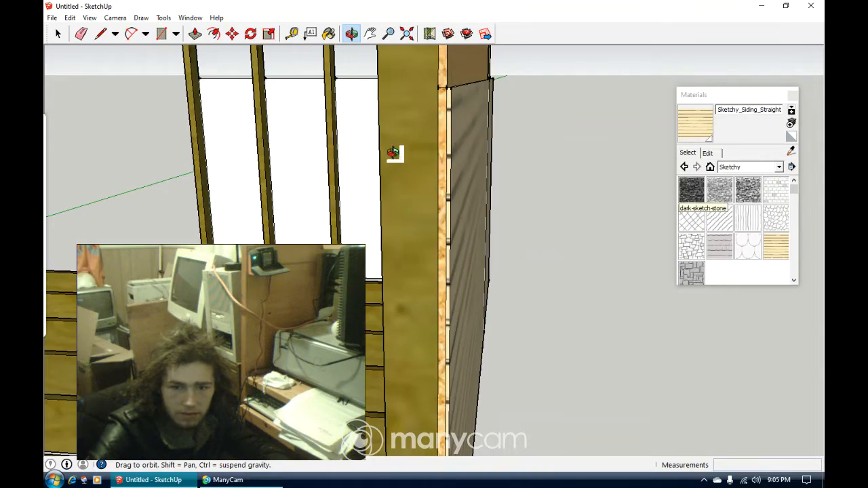
pyautogui.moveTo(472, 127); pyautogui.dragTo(570, 257)
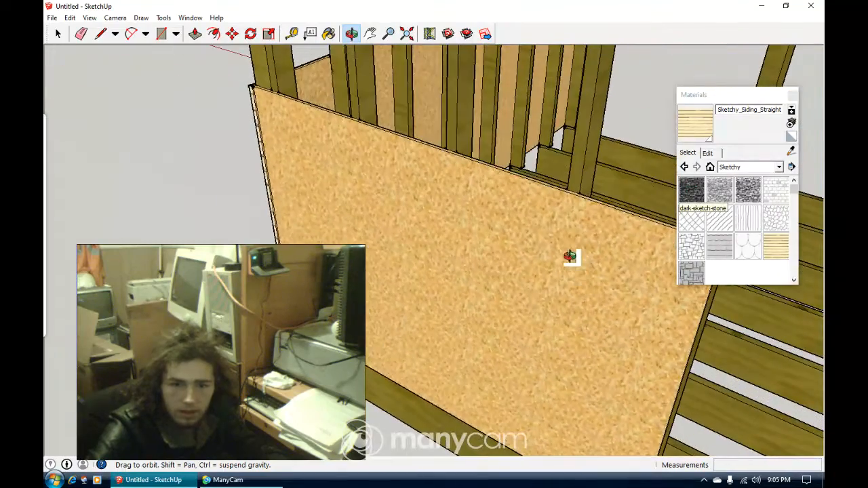
pyautogui.moveTo(310, 178); pyautogui.dragTo(693, 157)
pyautogui.scroll(-6, 479, 162)
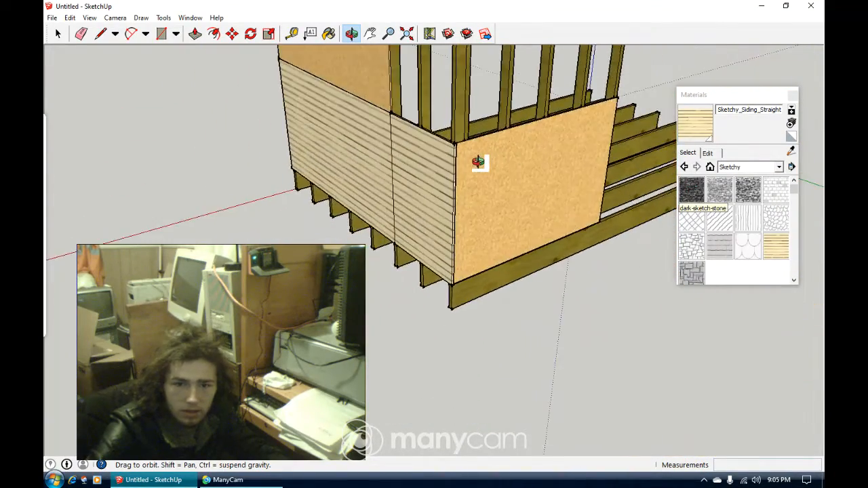
pyautogui.moveTo(473, 148); pyautogui.dragTo(465, 188)
pyautogui.press('h')
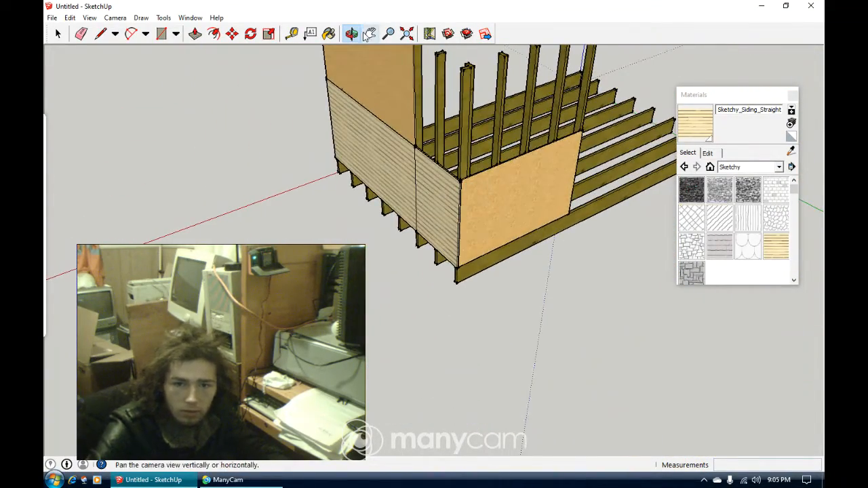
pyautogui.moveTo(444, 147); pyautogui.dragTo(406, 145)
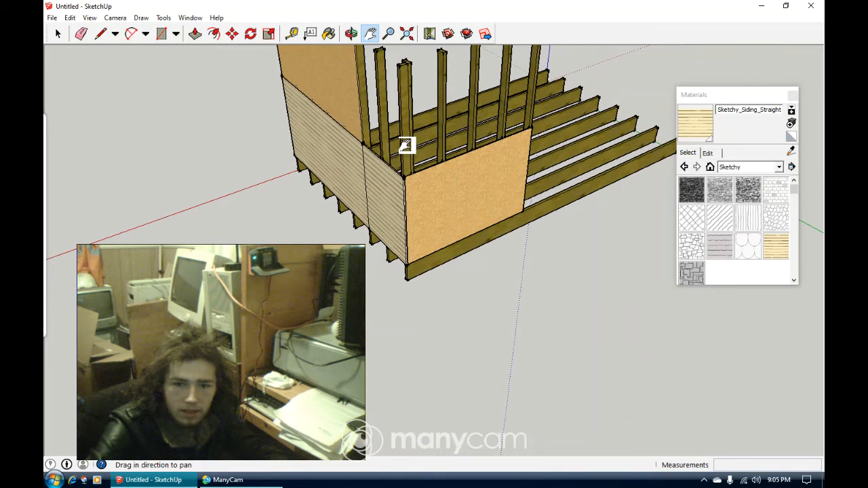
pyautogui.click(351, 34)
pyautogui.moveTo(352, 64); pyautogui.dragTo(387, 153)
pyautogui.click(370, 33)
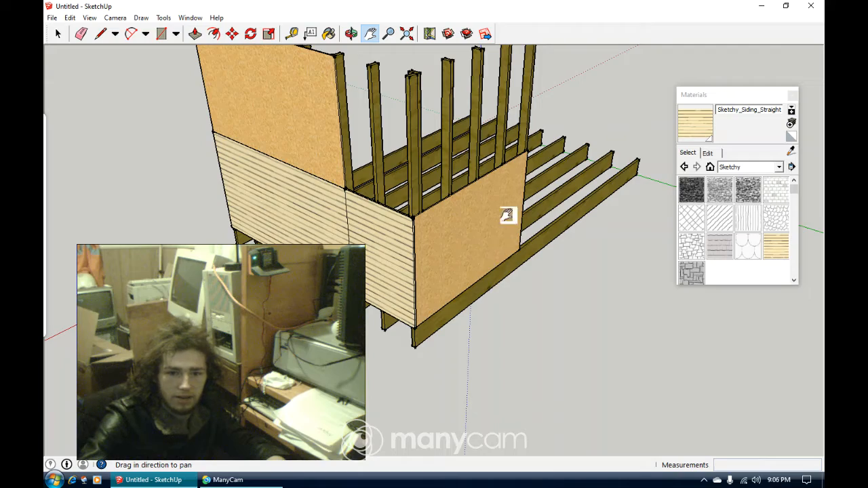
# Draw a 1/2" by 4' rectangle on top of the floor joists along the interior base of the studs, starting at the end stud.
pyautogui.click(351, 34)
pyautogui.moveTo(188, 158); pyautogui.dragTo(597, 165)
pyautogui.click(369, 33)
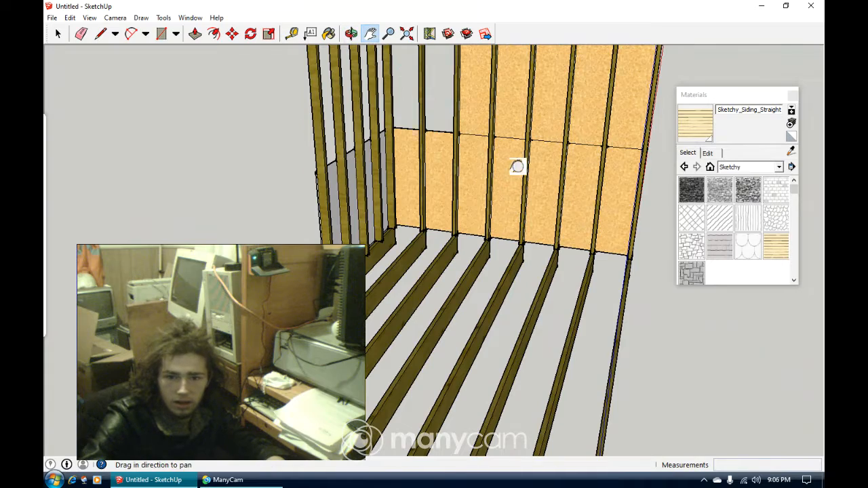
pyautogui.moveTo(518, 167); pyautogui.dragTo(395, 172)
pyautogui.scroll(3, 475, 218)
pyautogui.scroll(2, 474, 218)
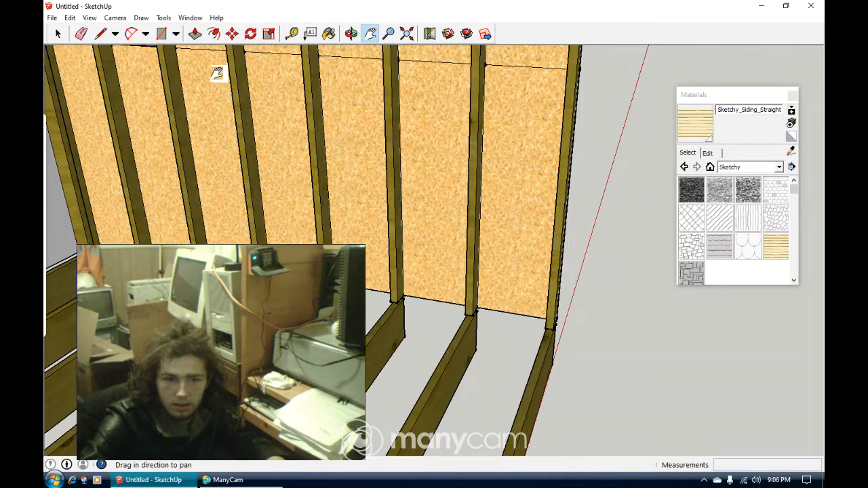
pyautogui.click(164, 35)
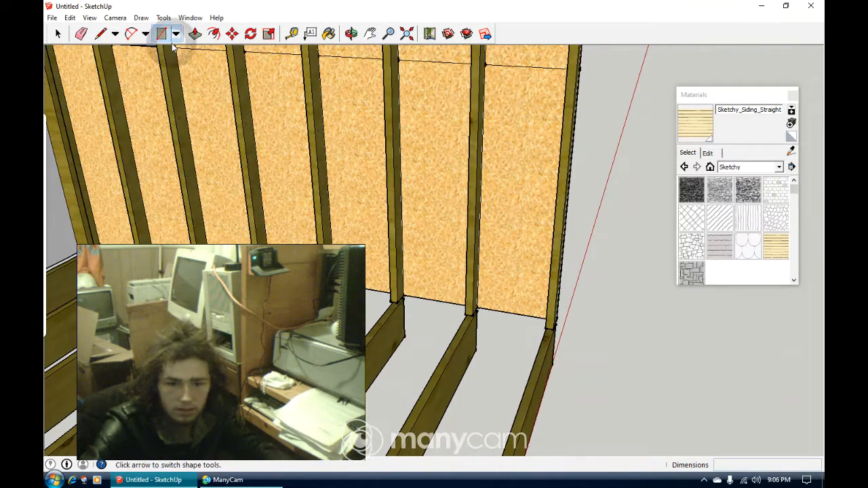
pyautogui.click(552, 329)
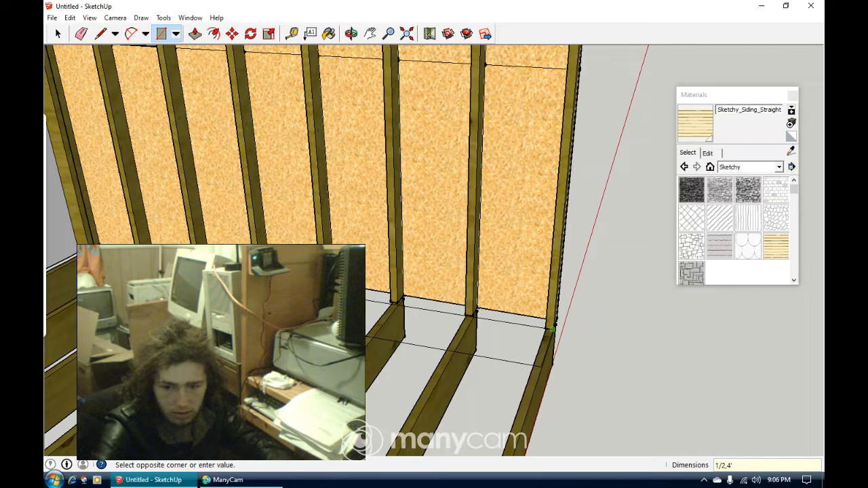
pyautogui.press('Return')
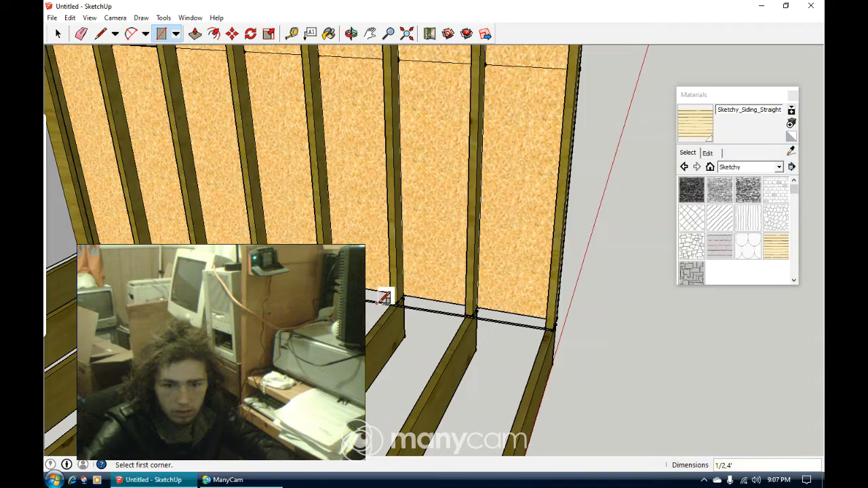
pyautogui.scroll(8, 384, 297)
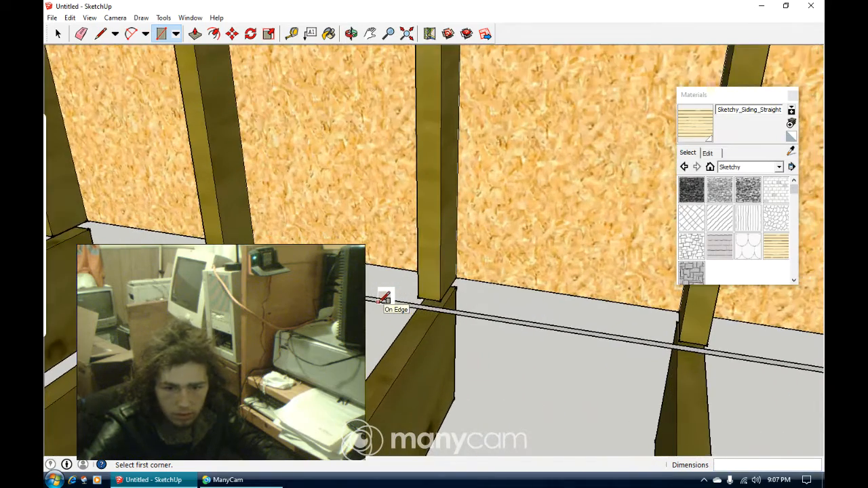
pyautogui.scroll(2, 371, 288)
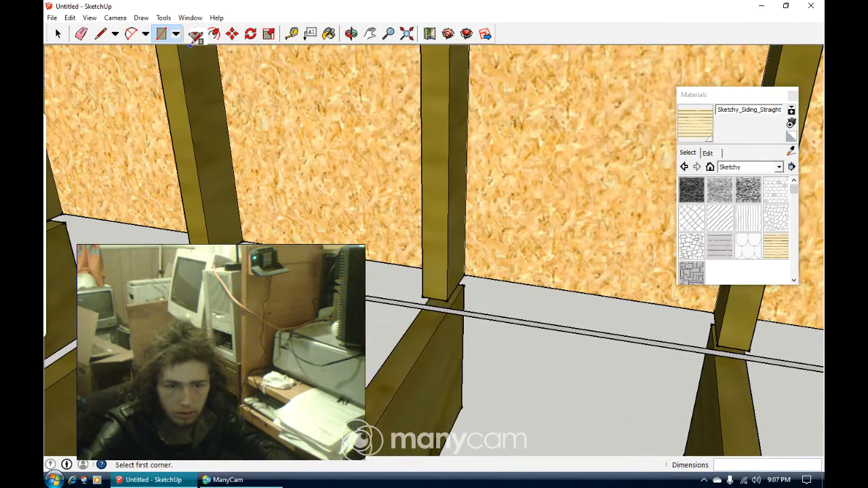
pyautogui.click(194, 33)
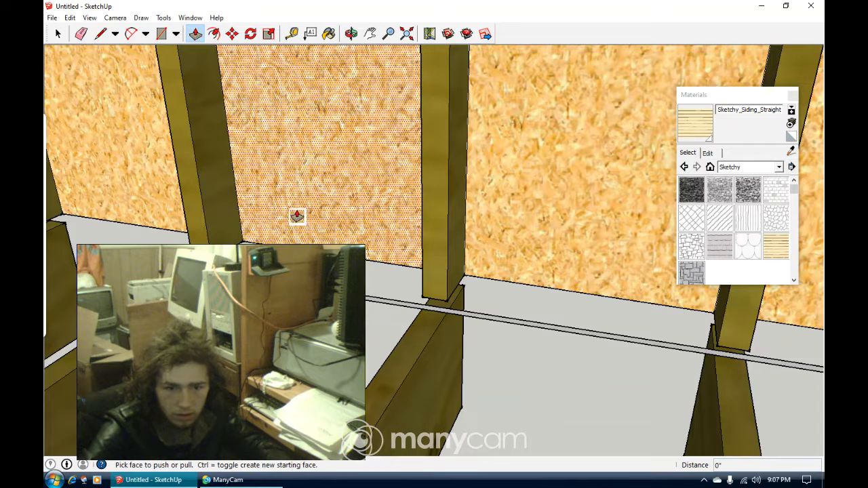
pyautogui.click(475, 315)
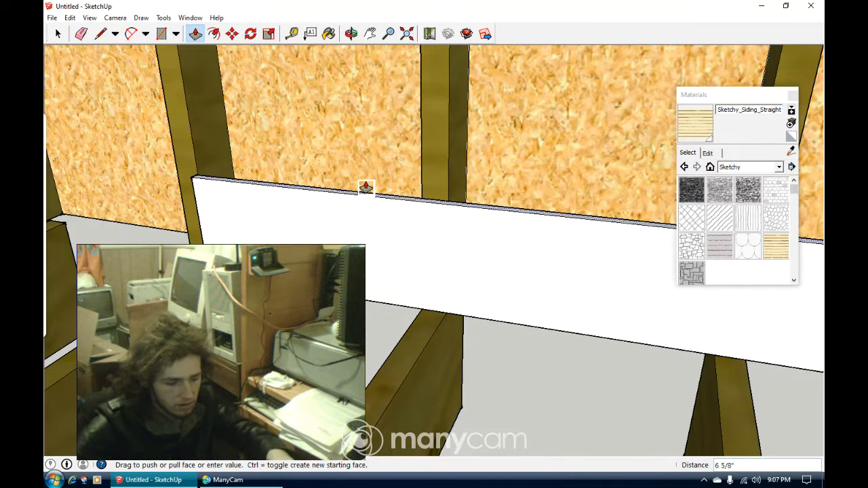
pyautogui.write('.5')
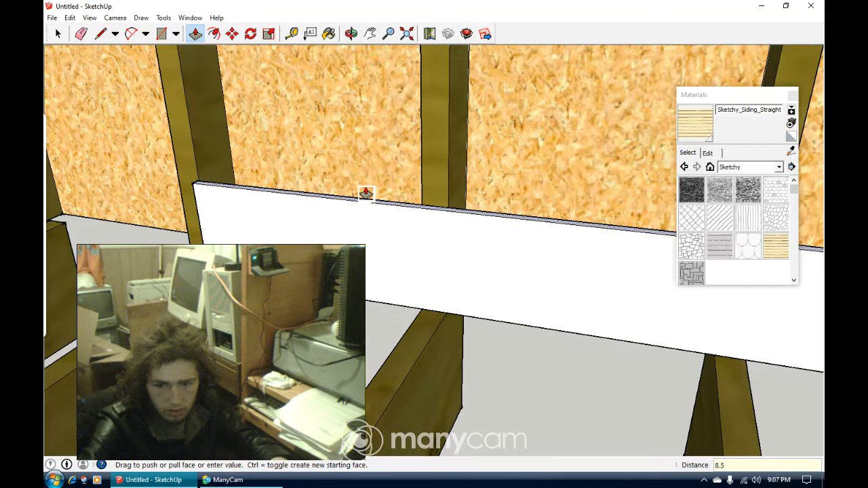
pyautogui.press('Return')
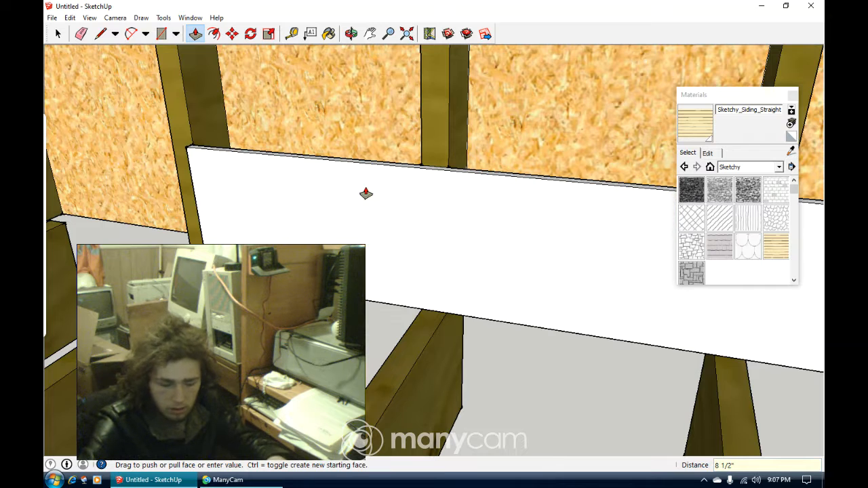
pyautogui.hotkey('ctrl', 'z')
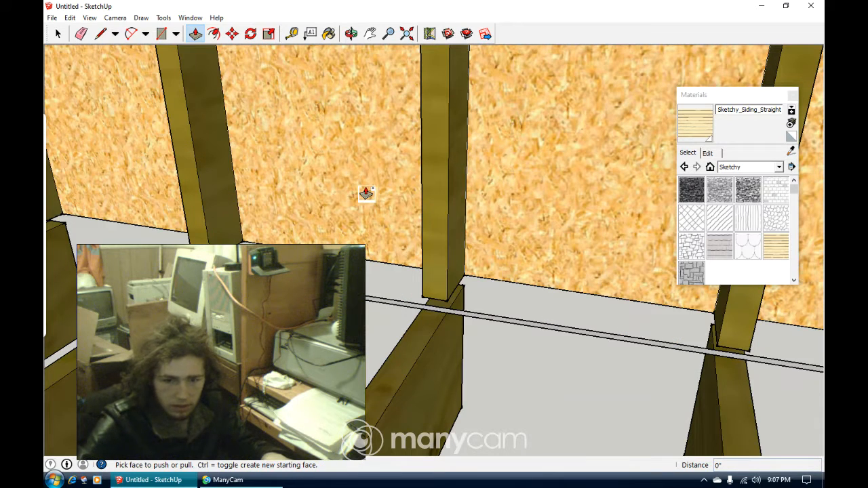
# Extrude the 1/2" by 4' rectangle at the base of the interior studs upward 8' 0.5".
pyautogui.click(373, 306)
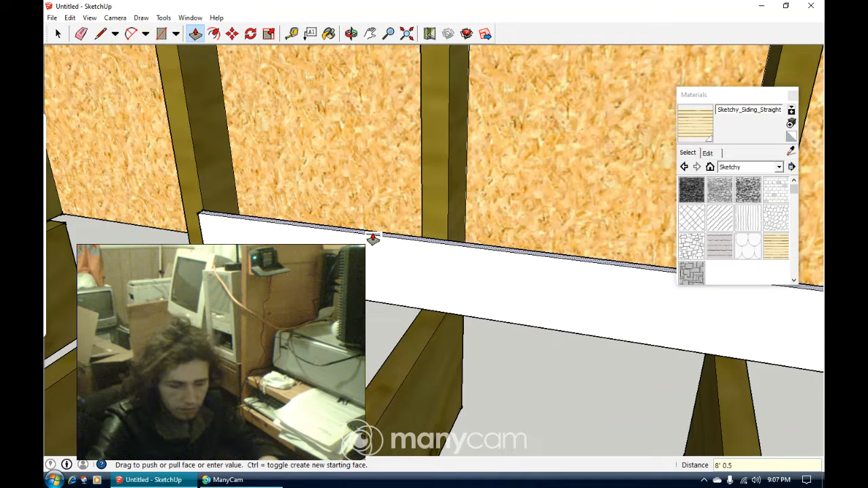
pyautogui.press('Return')
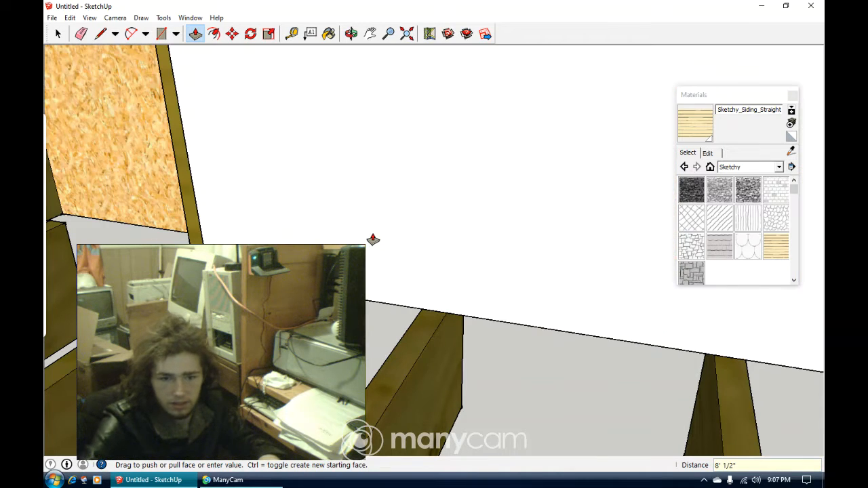
# Draw a 4' line lengthwise along the underside of the wall, starting at the corner beside the stud base.
pyautogui.click(350, 34)
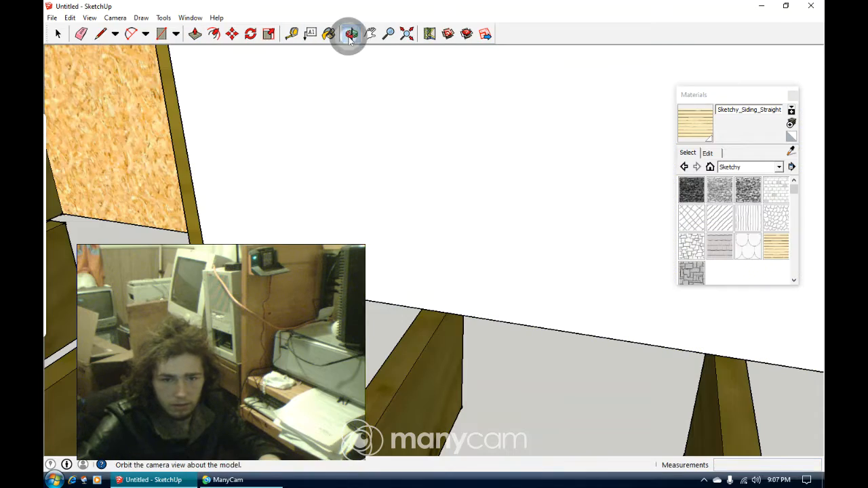
pyautogui.moveTo(394, 180); pyautogui.dragTo(712, 216)
pyautogui.moveTo(500, 223)
pyautogui.mouseDown()
pyautogui.moveTo(538, 224)
pyautogui.moveTo(490, 218)
pyautogui.mouseUp()
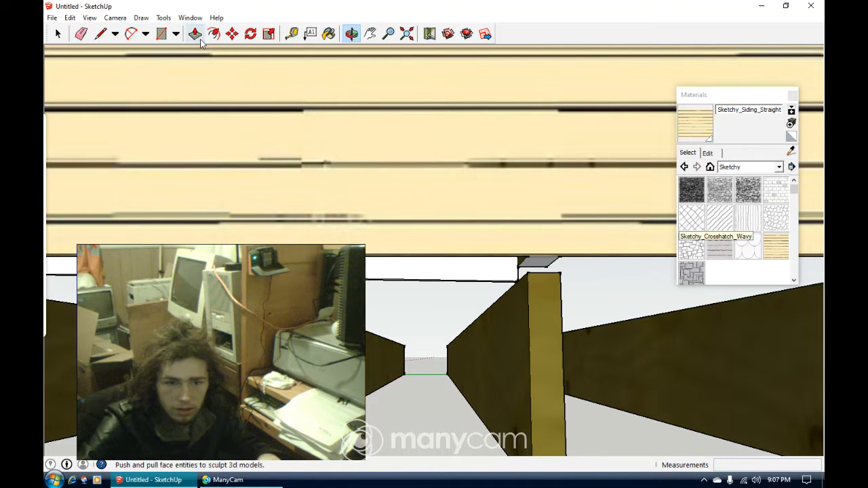
pyautogui.click(101, 33)
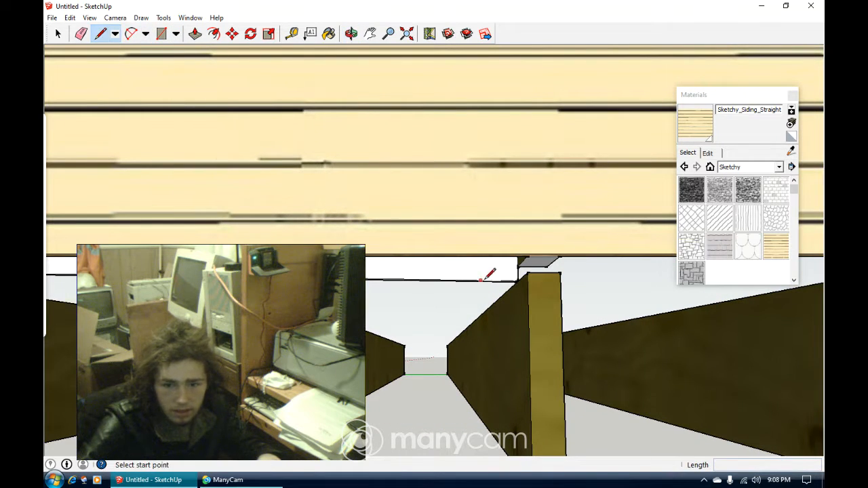
pyautogui.click(518, 266)
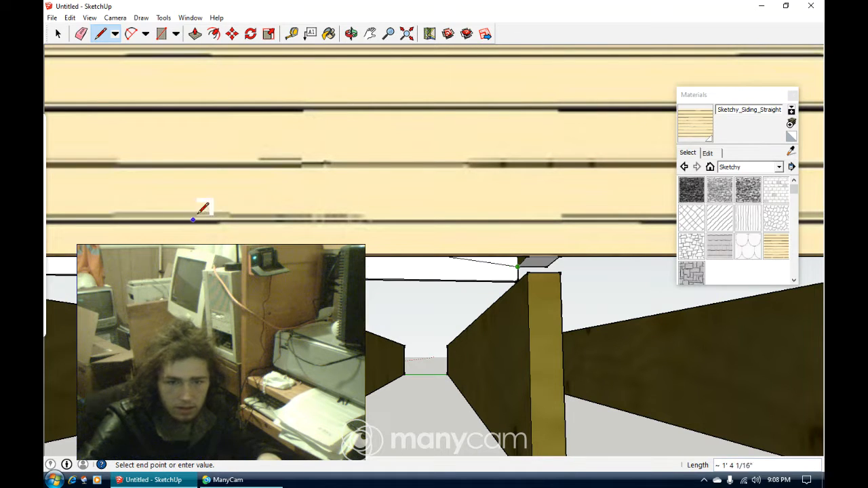
pyautogui.click(368, 34)
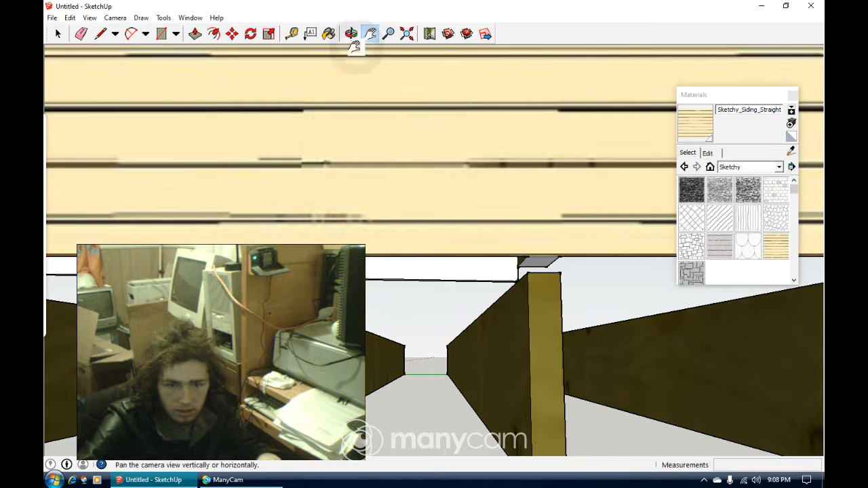
pyautogui.moveTo(214, 204); pyautogui.dragTo(295, 227)
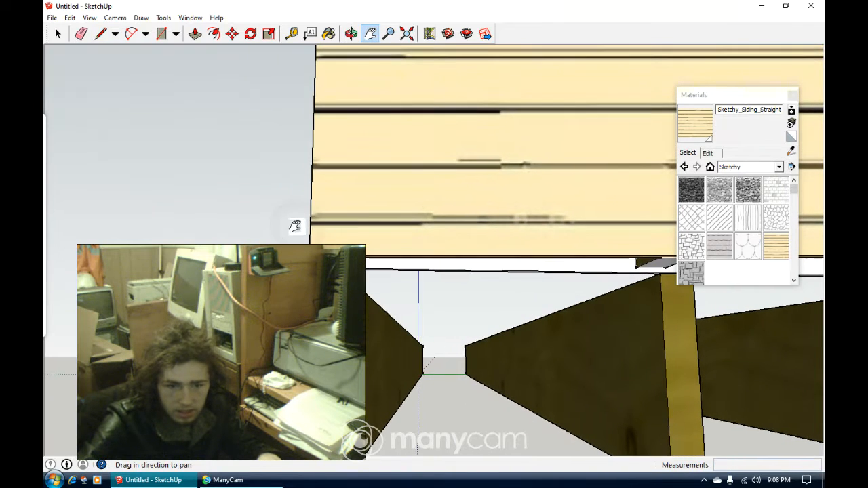
pyautogui.click(95, 39)
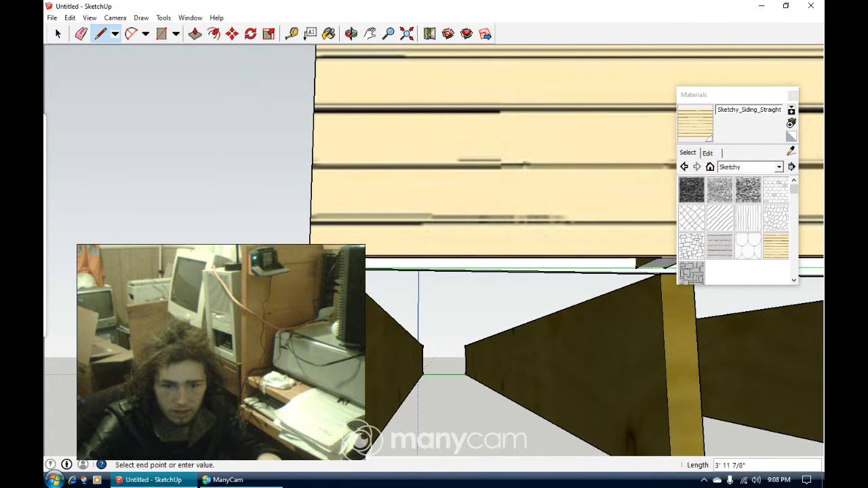
pyautogui.press('Return')
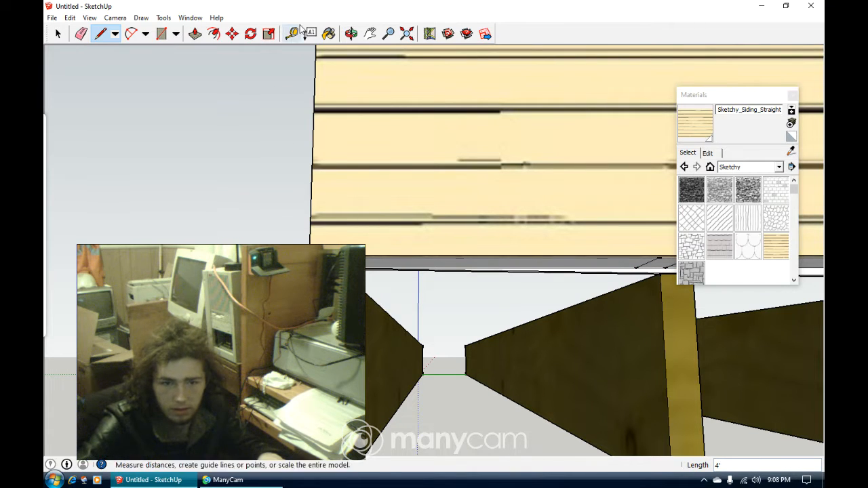
# Push the narrow strip on the wall's underside in by 1/2".
pyautogui.click(350, 33)
pyautogui.moveTo(360, 53); pyautogui.dragTo(86, 223)
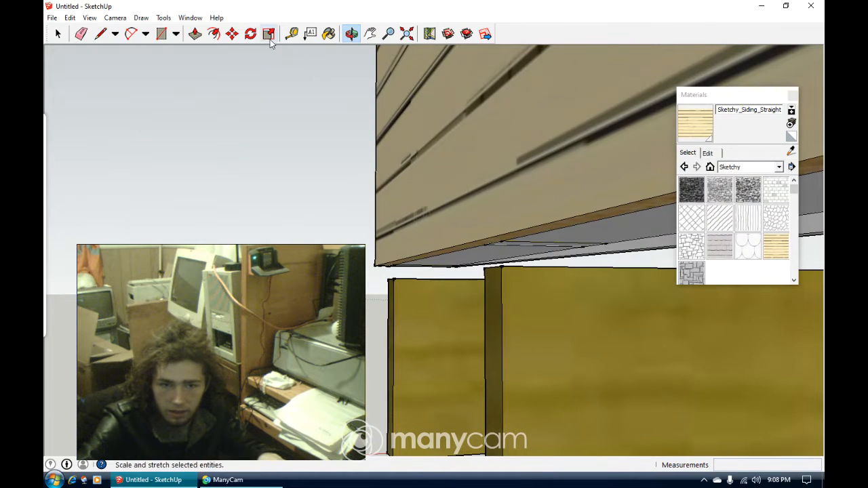
pyautogui.click(195, 34)
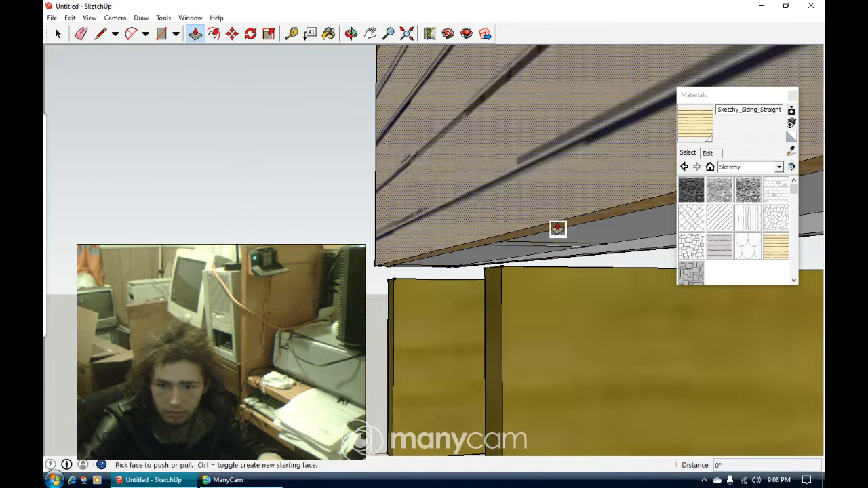
pyautogui.click(623, 251)
pyautogui.click(656, 252)
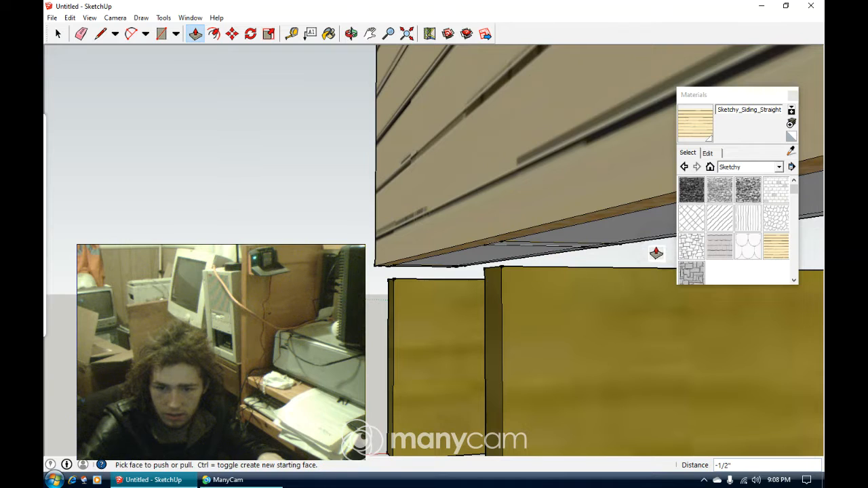
# Paint the interior panel's large face with Black Dots 1 from the Tonal Patterns materials.
pyautogui.click(350, 33)
pyautogui.moveTo(517, 134); pyautogui.dragTo(357, 217)
pyautogui.click(370, 33)
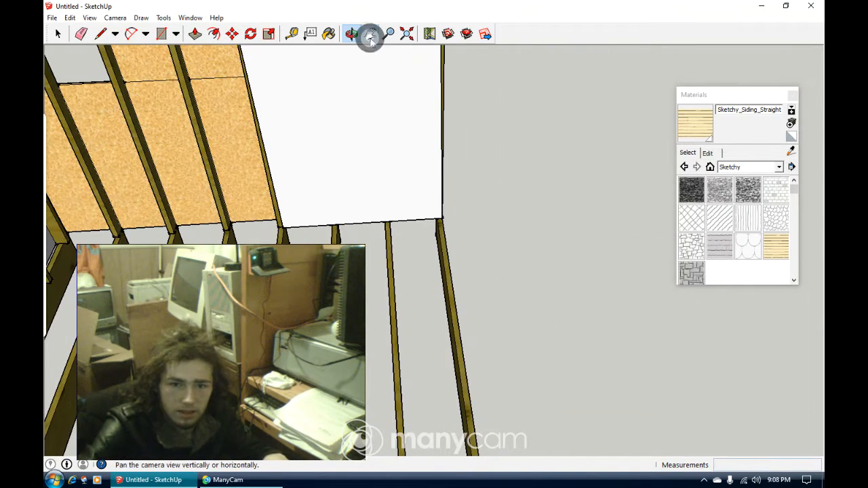
pyautogui.moveTo(328, 81); pyautogui.dragTo(422, 287)
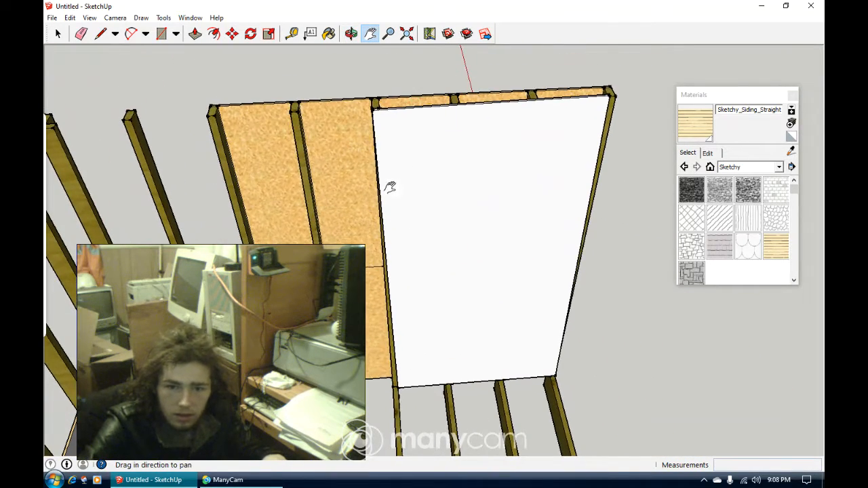
pyautogui.scroll(6, 389, 180)
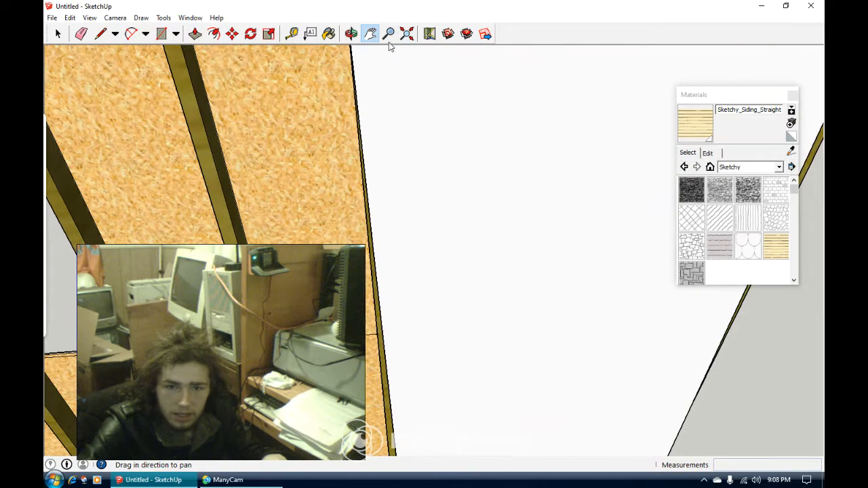
pyautogui.click(351, 34)
pyautogui.moveTo(341, 85); pyautogui.dragTo(581, 197)
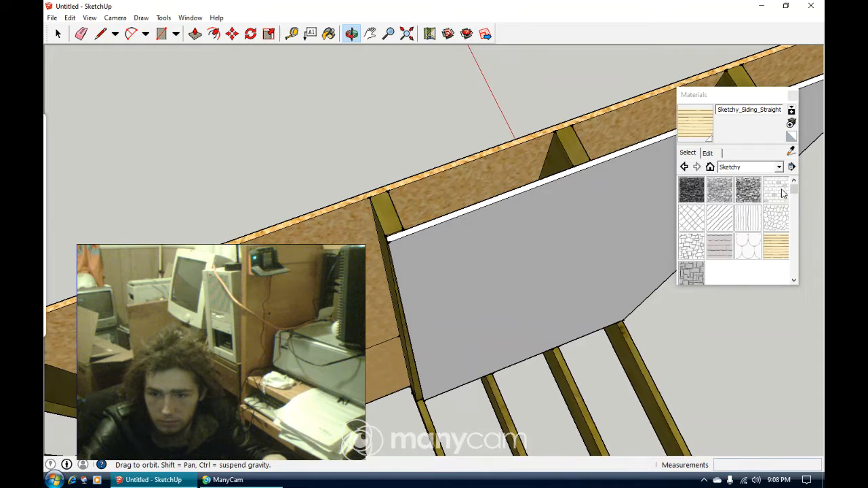
pyautogui.click(764, 170)
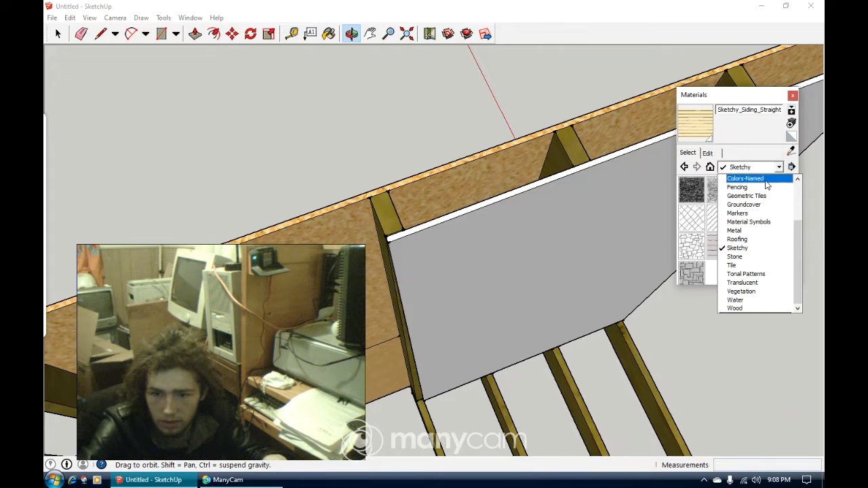
pyautogui.click(766, 274)
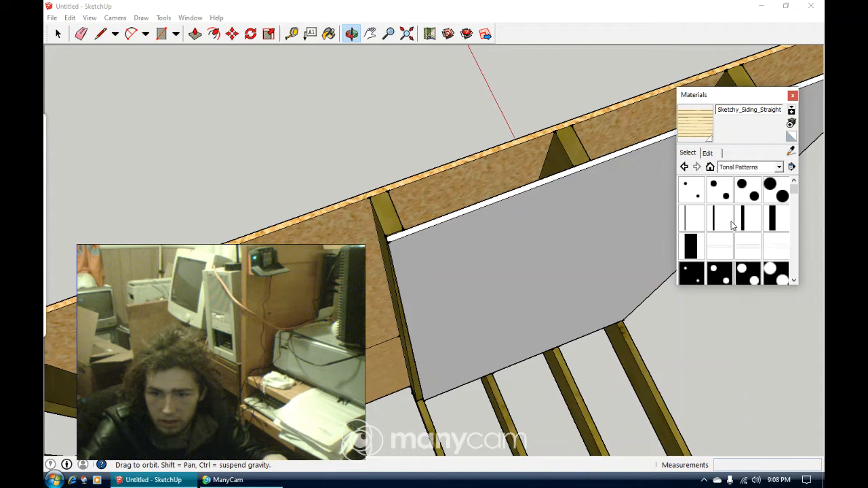
pyautogui.click(698, 192)
pyautogui.click(608, 215)
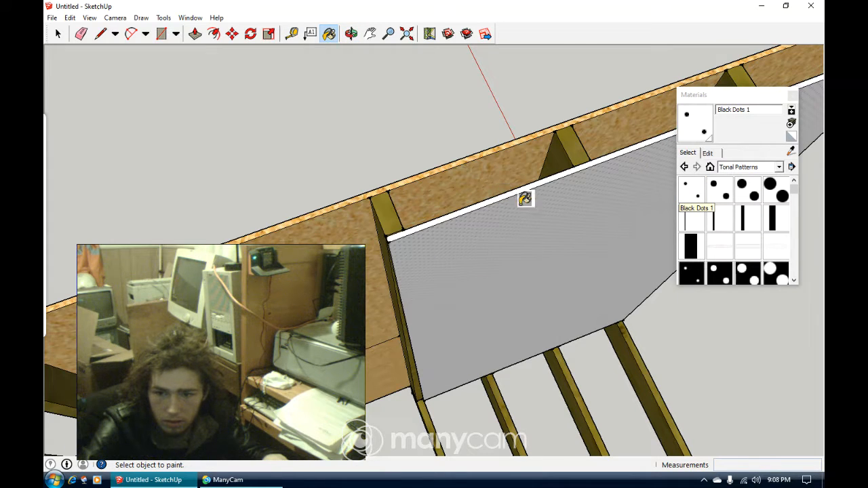
# Paint the interior panel's top edge and narrow side edge with Black Dots 1.
pyautogui.scroll(-2, 802, 226)
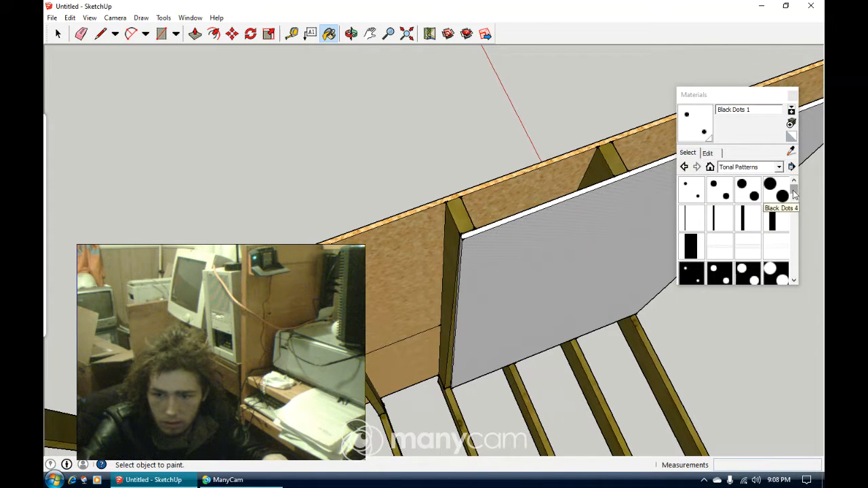
pyautogui.moveTo(794, 194); pyautogui.dragTo(793, 173)
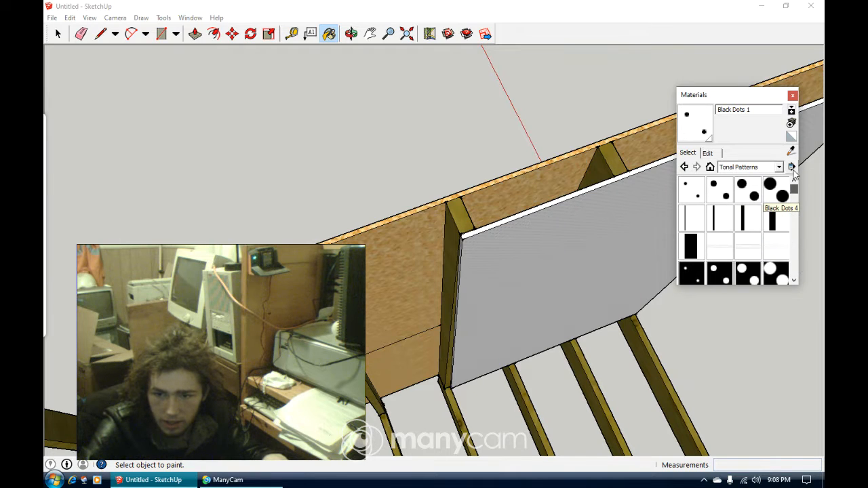
pyautogui.click(778, 167)
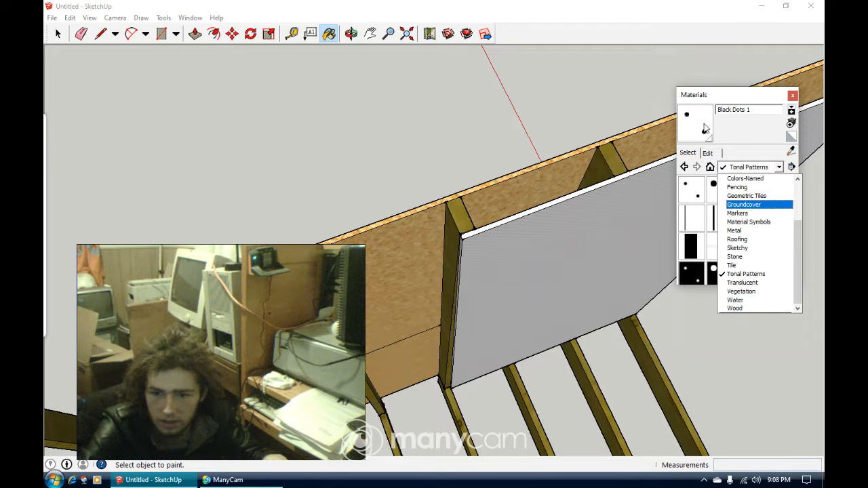
pyautogui.click(572, 197)
pyautogui.click(551, 198)
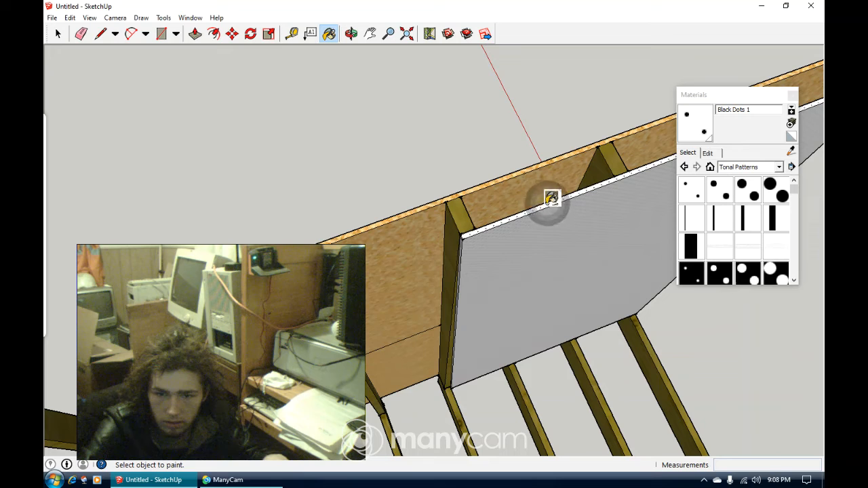
pyautogui.click(463, 243)
pyautogui.click(462, 243)
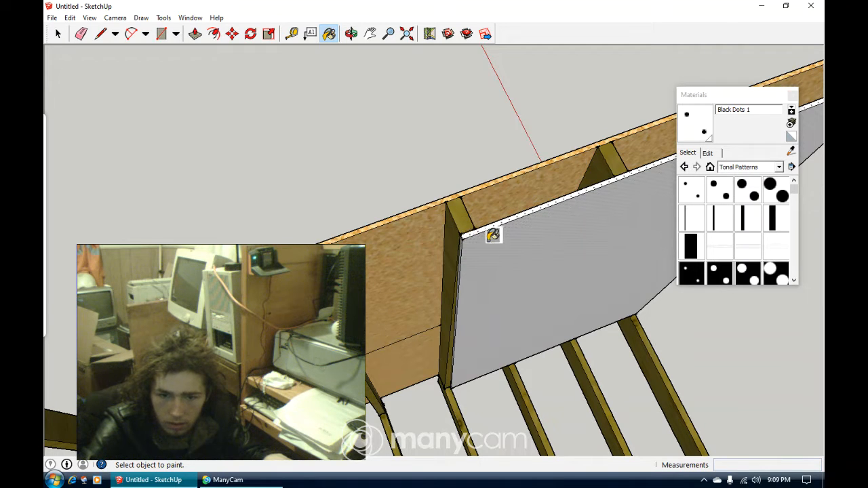
# Examine the painted interior panel's upper corner, edges and inner face up close.
pyautogui.scroll(3, 486, 239)
pyautogui.scroll(2, 439, 235)
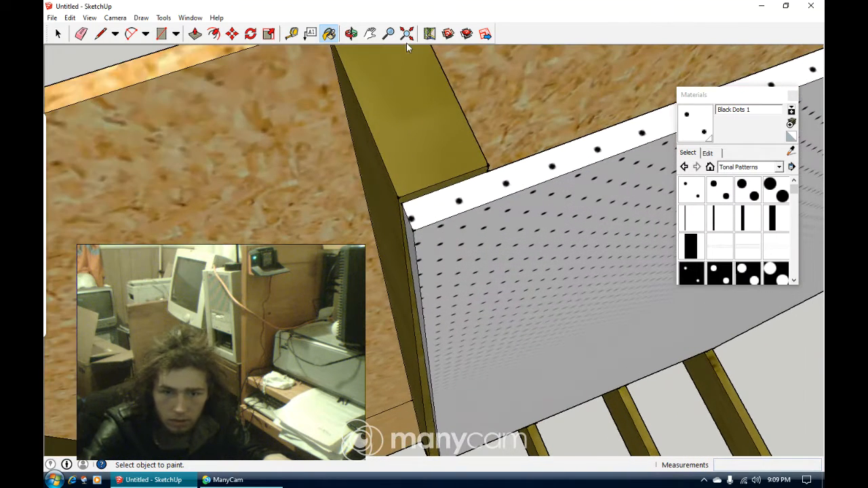
pyautogui.click(350, 33)
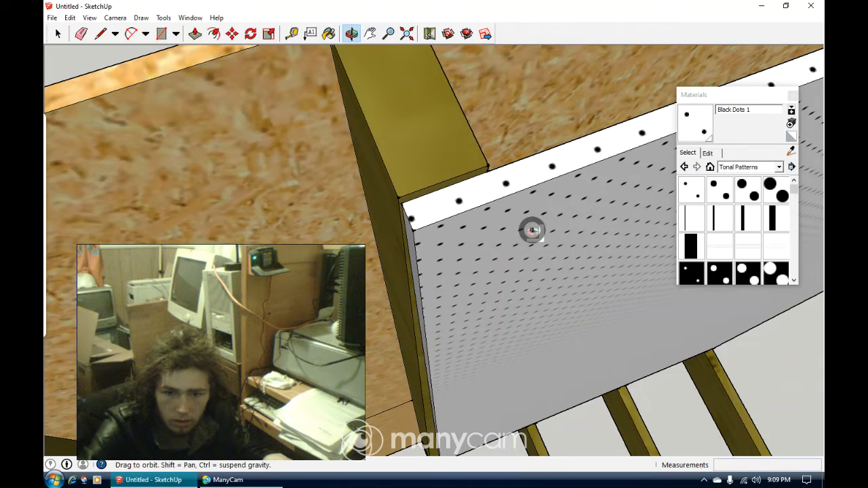
pyautogui.moveTo(529, 229); pyautogui.dragTo(527, 185)
pyautogui.scroll(-5, 569, 280)
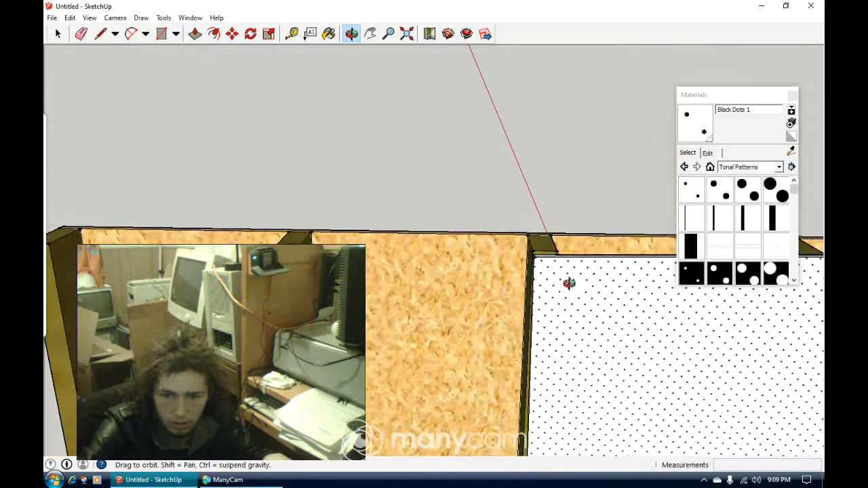
# Examine the whole dotted interior panel and how it lines up with the neighbouring studs and exposed sheathing.
pyautogui.scroll(-1, 568, 290)
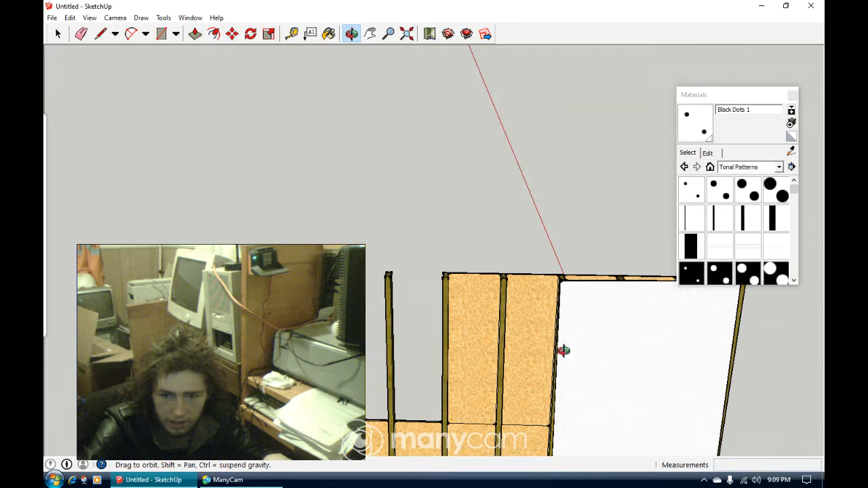
pyautogui.click(792, 97)
pyautogui.click(370, 33)
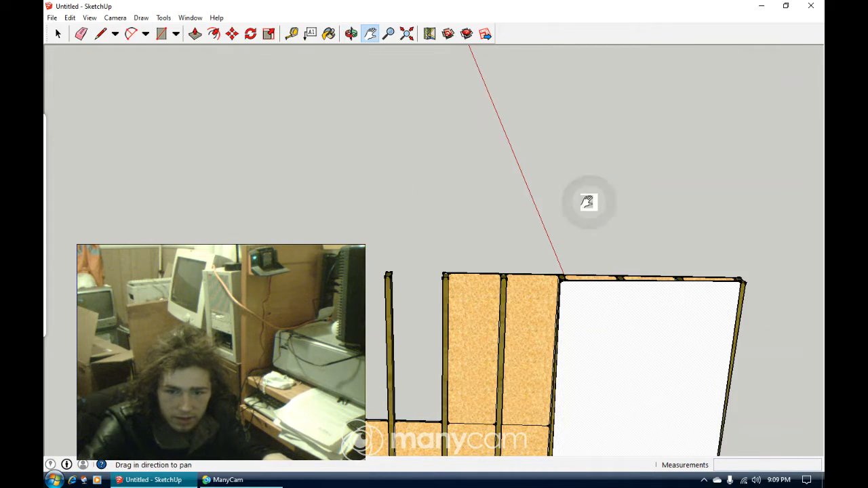
pyautogui.scroll(8, 490, 194)
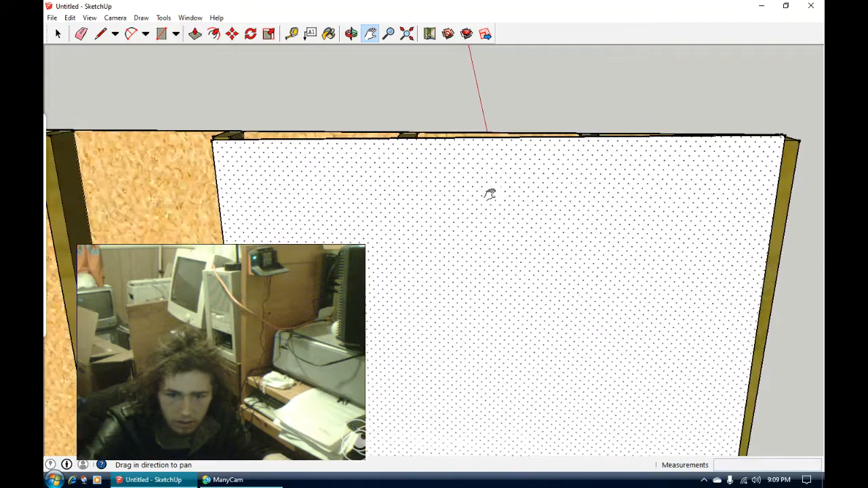
pyautogui.scroll(2, 489, 195)
pyautogui.scroll(-6, 490, 194)
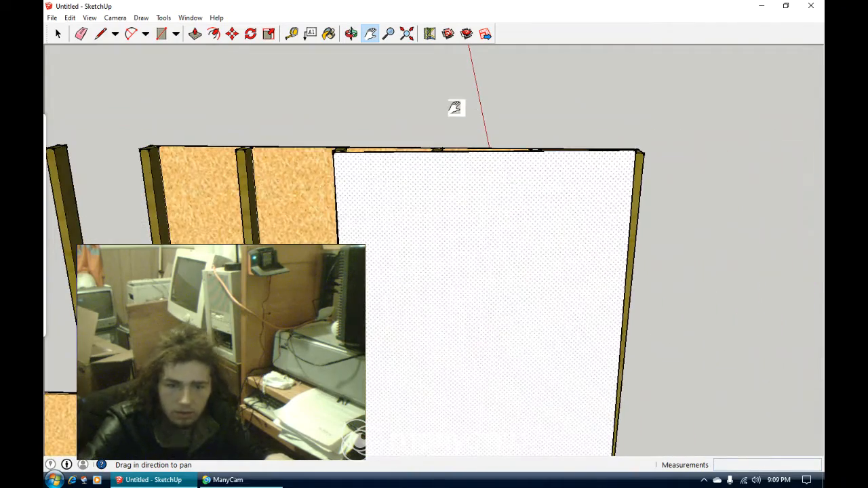
pyautogui.click(351, 32)
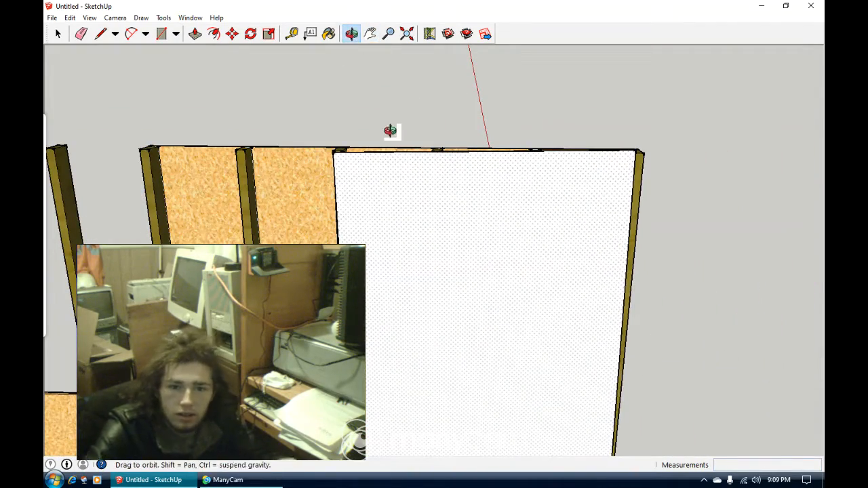
pyautogui.moveTo(390, 131); pyautogui.dragTo(297, 124)
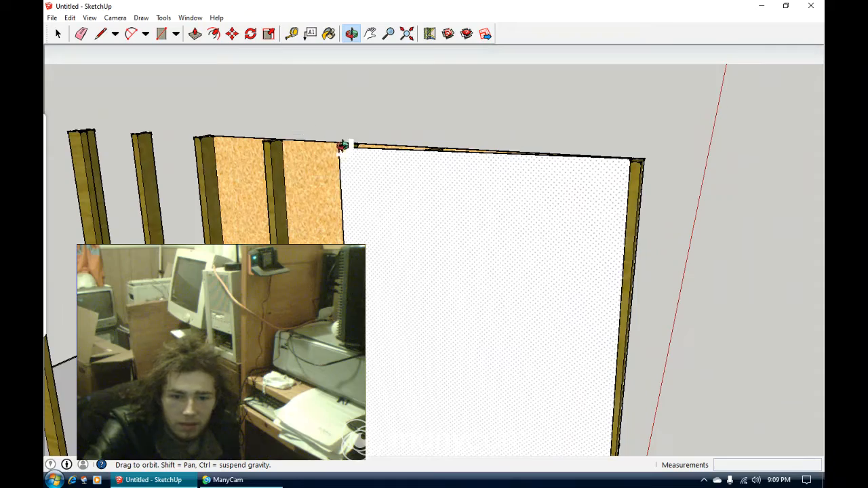
pyautogui.click(369, 33)
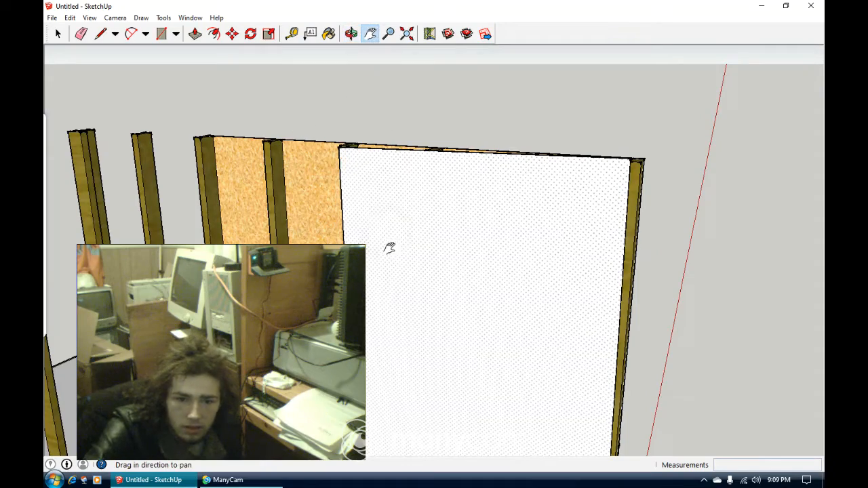
pyautogui.moveTo(389, 246); pyautogui.dragTo(232, 154)
# Paint the unpainted inner sheathing faces between the studs of the adjacent wall with Wood_OSB from the Wood materials.
pyautogui.click(351, 34)
pyautogui.click(329, 33)
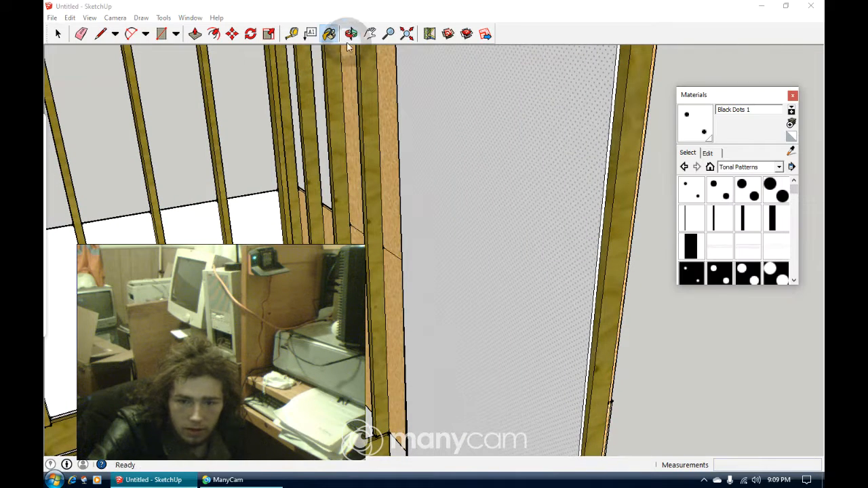
pyautogui.click(730, 165)
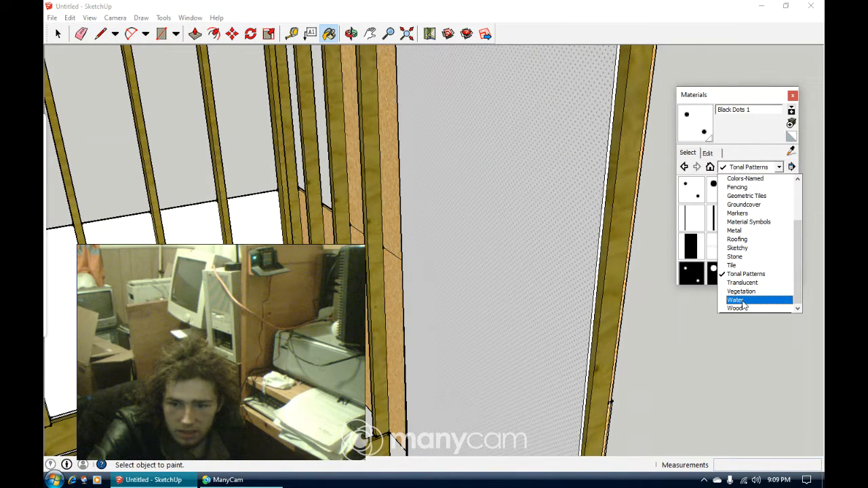
pyautogui.click(736, 309)
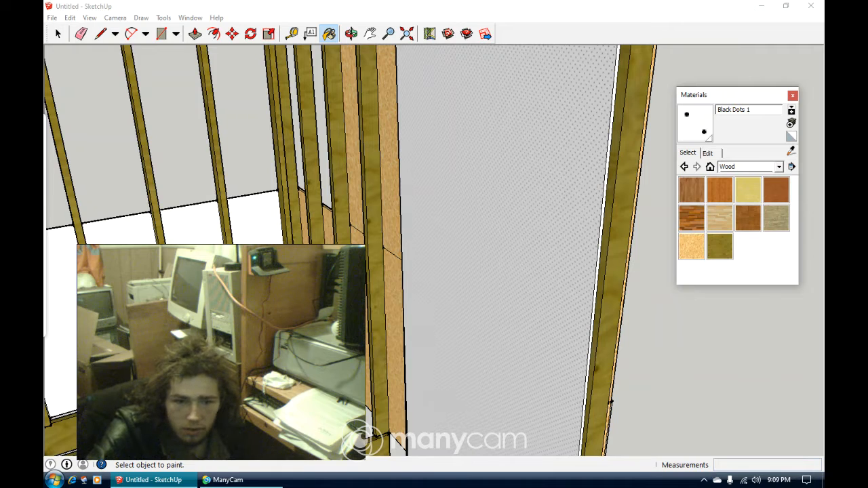
pyautogui.click(700, 253)
pyautogui.click(250, 215)
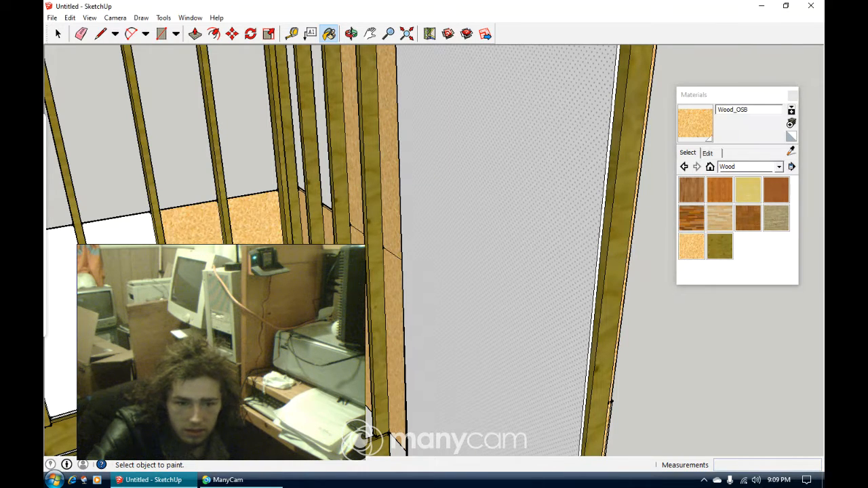
pyautogui.click(122, 229)
pyautogui.click(66, 297)
# Draw a 4' line across the floor joists from the panelled wall's base corner, continuing with an 8' line at right angles along the floor.
pyautogui.click(369, 33)
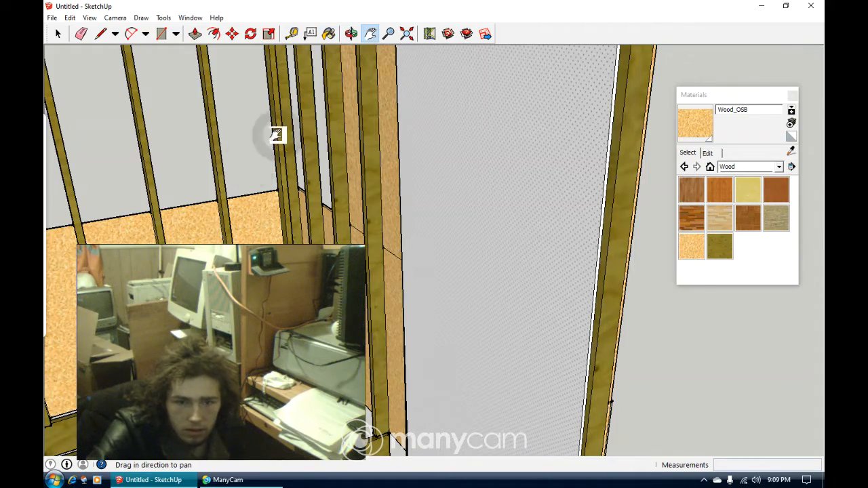
pyautogui.moveTo(276, 135); pyautogui.dragTo(536, 129)
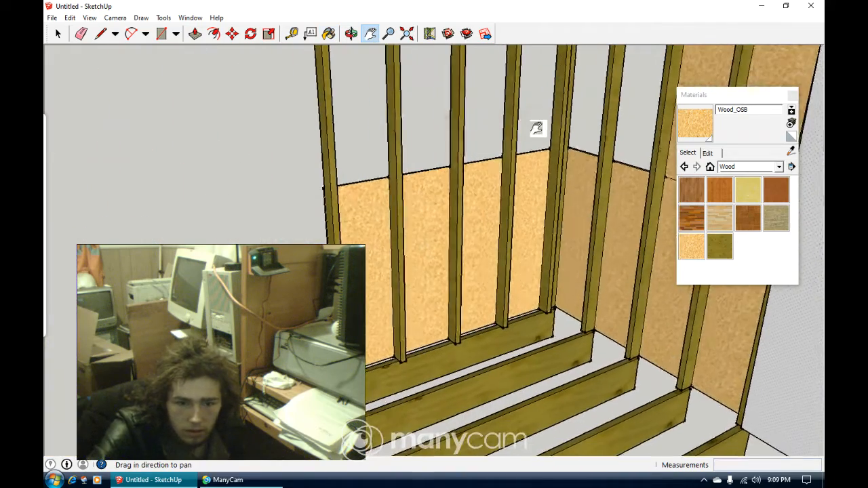
pyautogui.click(350, 34)
pyautogui.moveTo(360, 112); pyautogui.dragTo(498, 244)
pyautogui.click(329, 33)
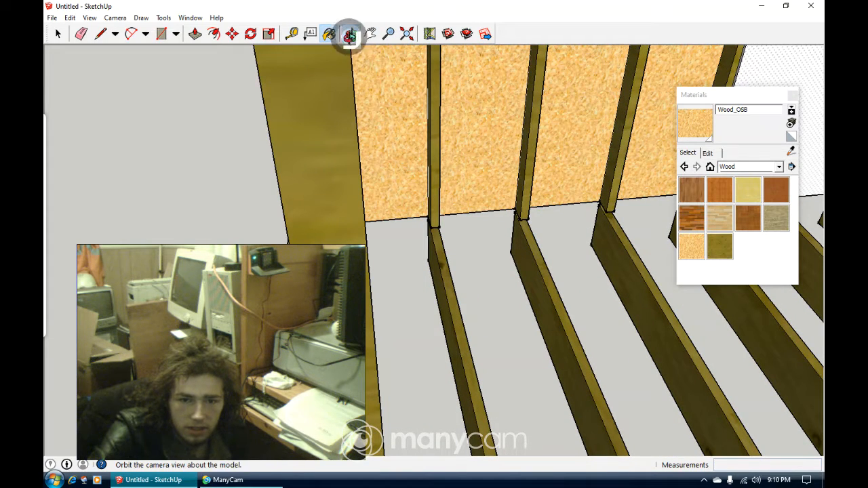
pyautogui.click(350, 34)
pyautogui.moveTo(465, 147); pyautogui.dragTo(497, 306)
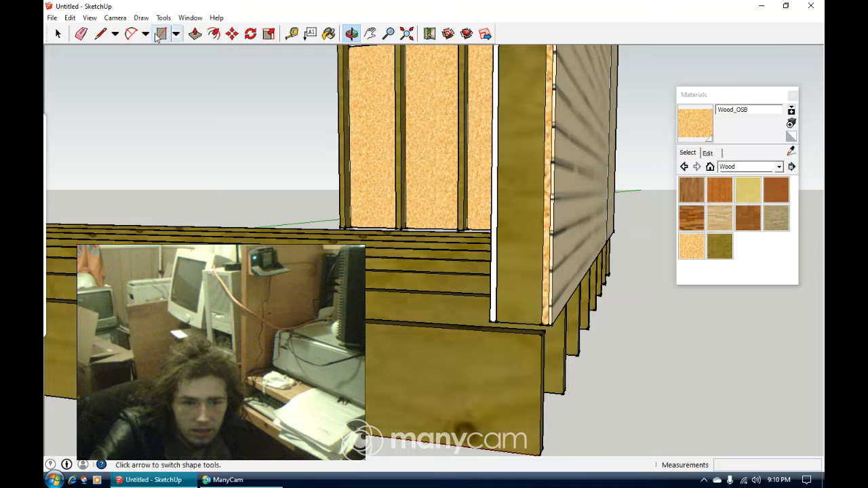
pyautogui.click(100, 34)
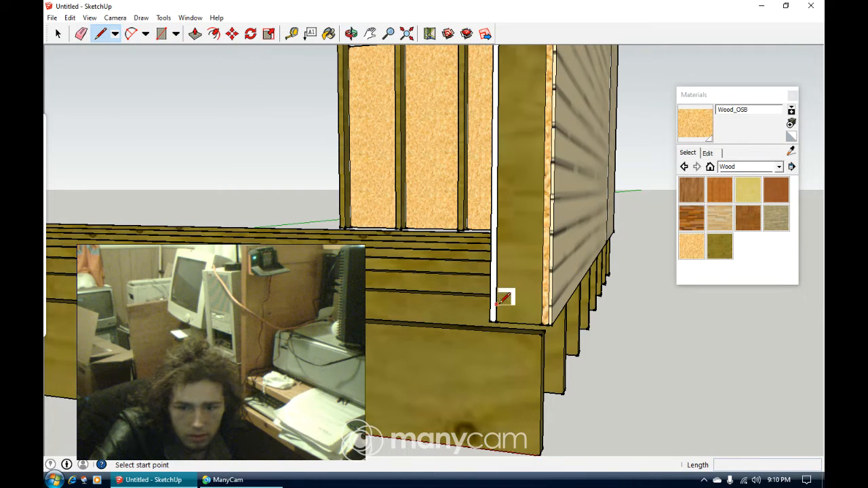
pyautogui.scroll(2, 499, 317)
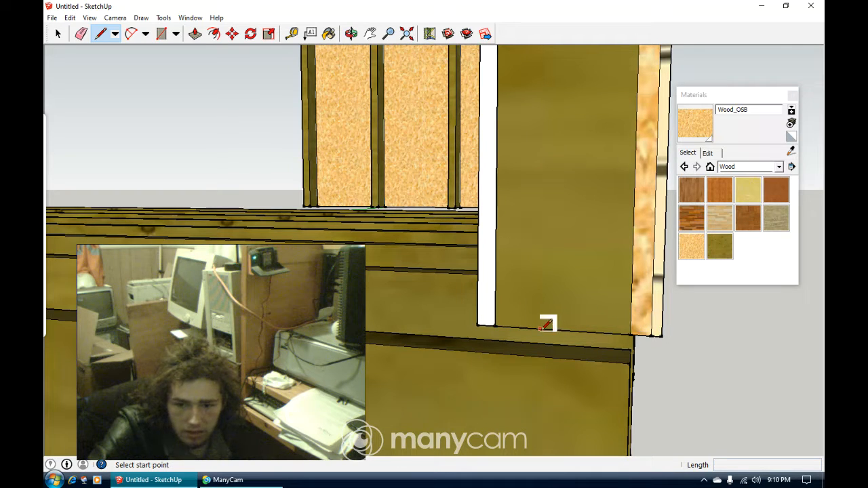
pyautogui.click(630, 330)
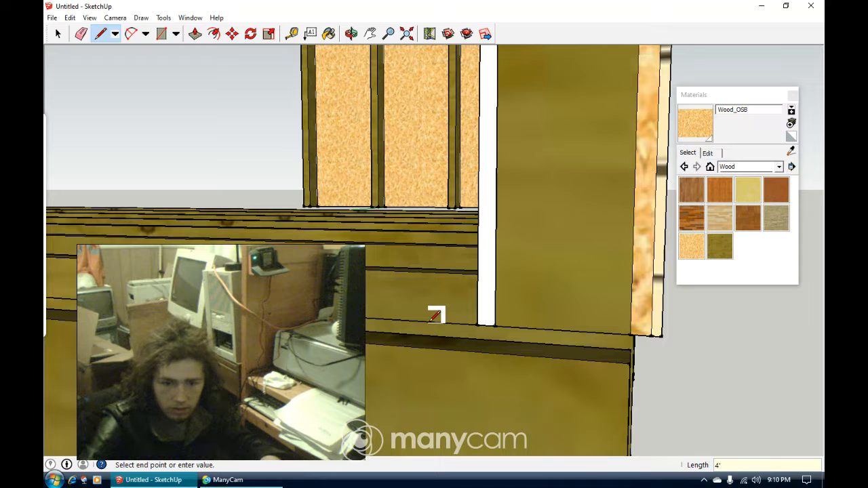
pyautogui.scroll(-5, 434, 315)
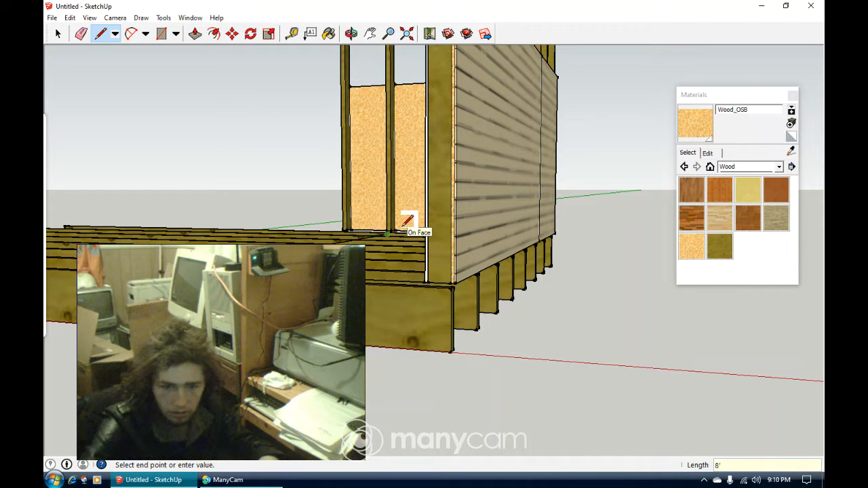
pyautogui.scroll(5, 407, 220)
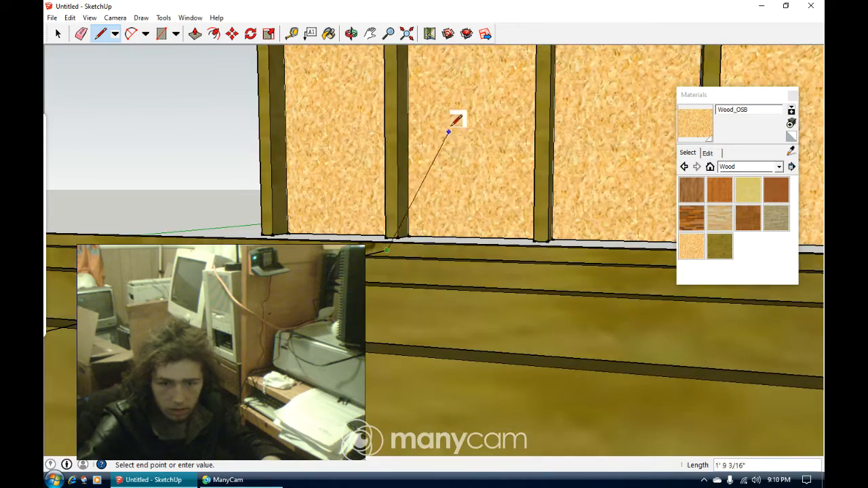
# Close the floor sheet's outline with a 4' line along the red axis back toward the panelled wall.
pyautogui.click(351, 36)
pyautogui.moveTo(379, 109); pyautogui.dragTo(525, 206)
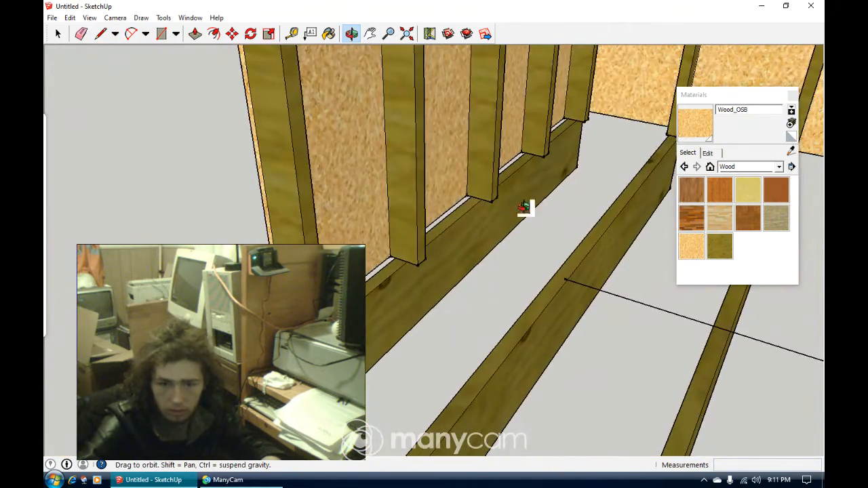
pyautogui.click(99, 34)
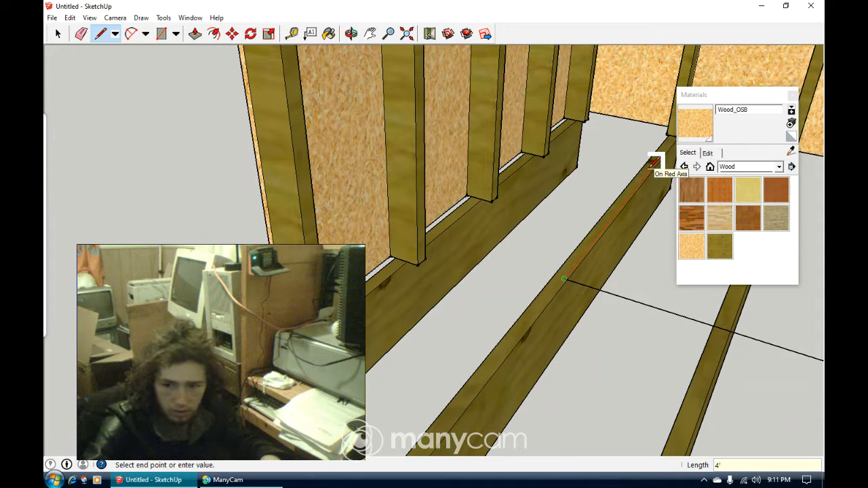
pyautogui.click(653, 162)
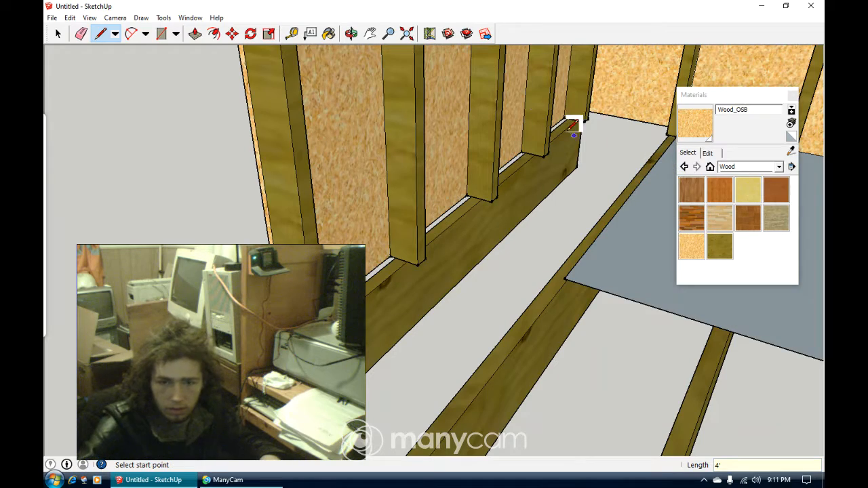
# Push/pull the floor sheet's face from beneath the joists to a thickness of 3/4".
pyautogui.click(353, 34)
pyautogui.moveTo(500, 194)
pyautogui.mouseDown()
pyautogui.moveTo(417, 97)
pyautogui.moveTo(295, 31)
pyautogui.moveTo(288, 2)
pyautogui.moveTo(411, 113)
pyautogui.moveTo(410, 85)
pyautogui.moveTo(324, 43)
pyautogui.mouseUp()
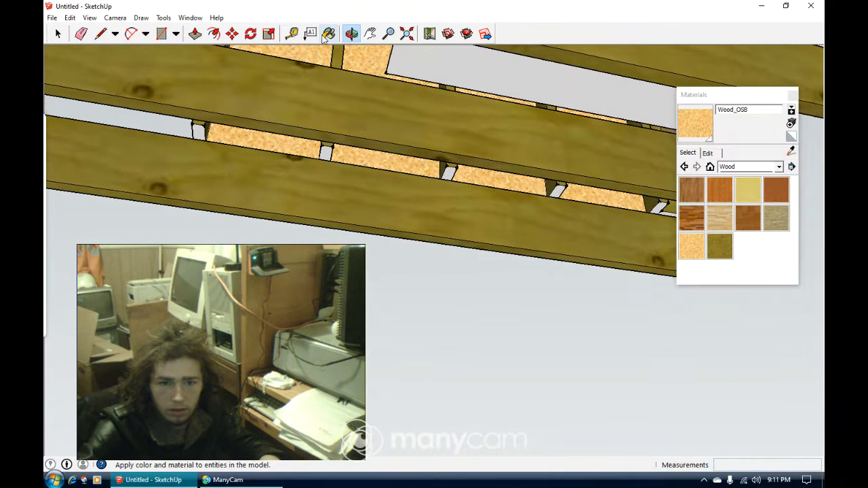
pyautogui.click(196, 34)
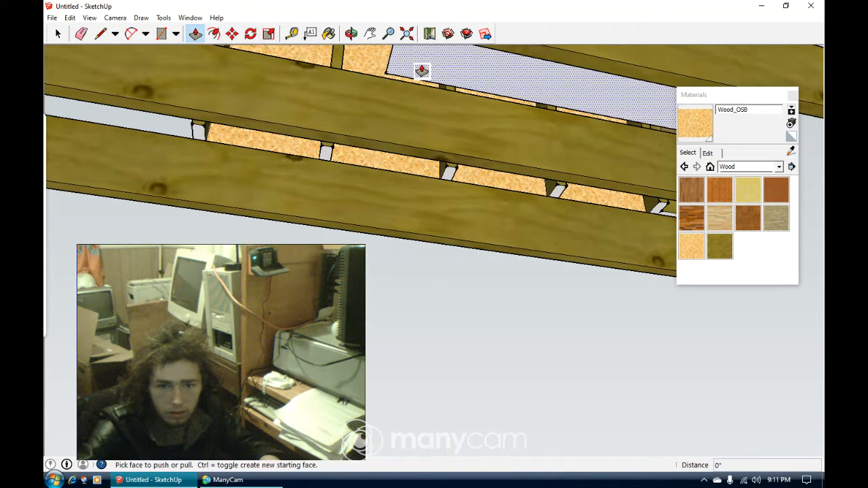
pyautogui.moveTo(421, 70); pyautogui.dragTo(364, 75)
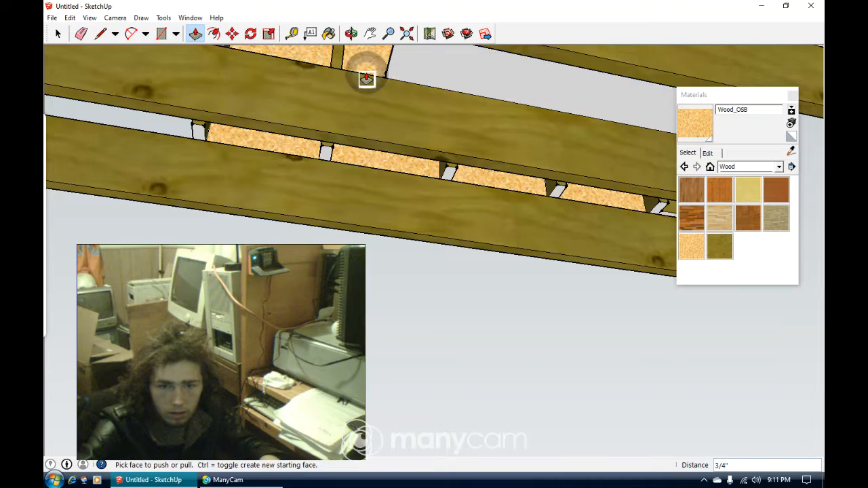
# Paint the floor sheet's top face and its long exposed edge with Wood_OSB.
pyautogui.click(349, 34)
pyautogui.moveTo(407, 142); pyautogui.dragTo(643, 380)
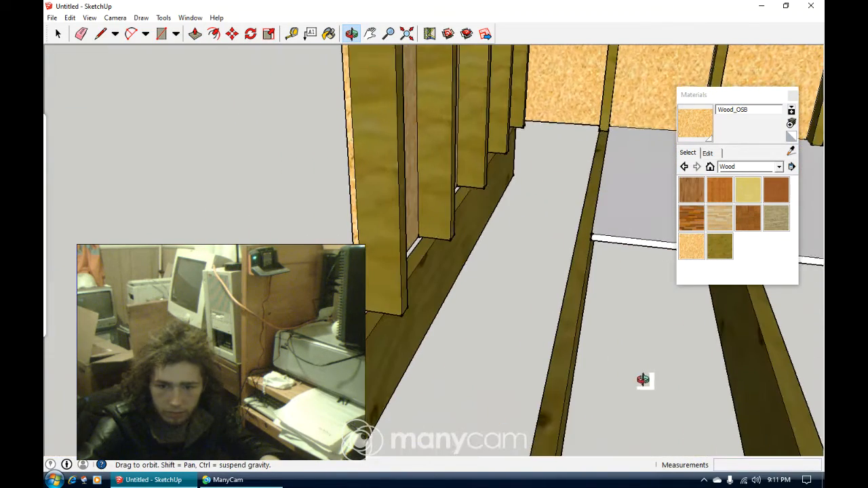
pyautogui.click(372, 34)
pyautogui.moveTo(539, 172); pyautogui.dragTo(363, 161)
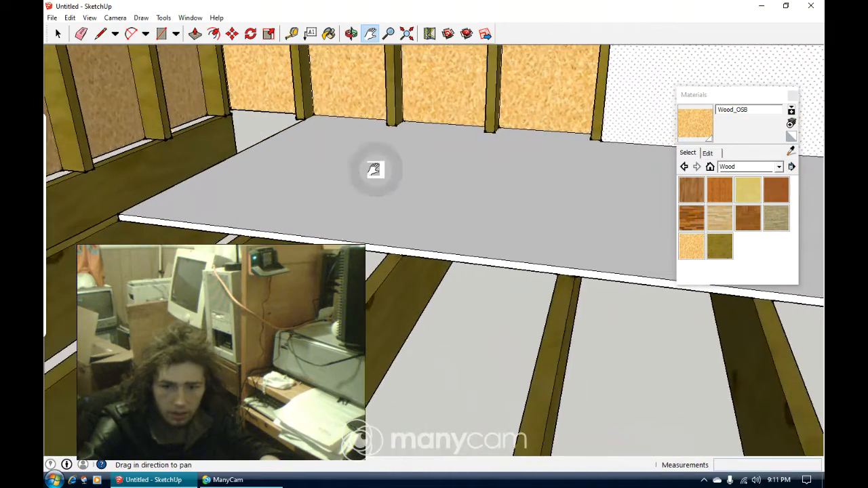
pyautogui.click(691, 246)
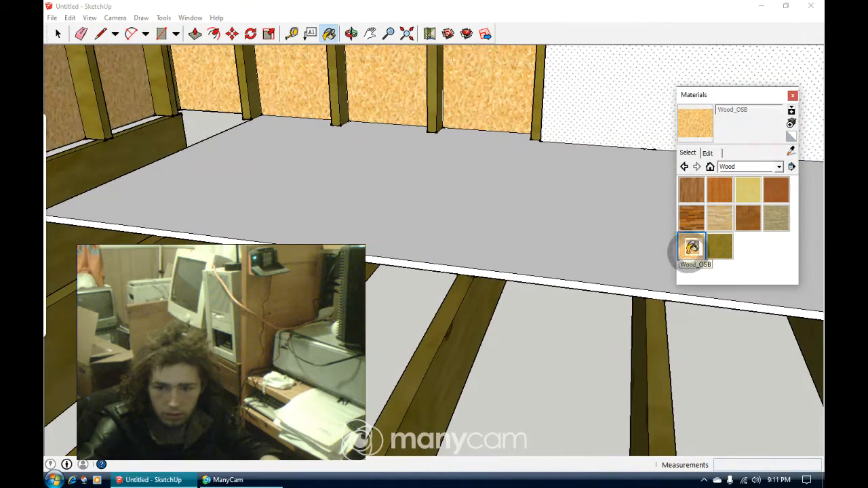
pyautogui.click(633, 290)
pyautogui.click(624, 261)
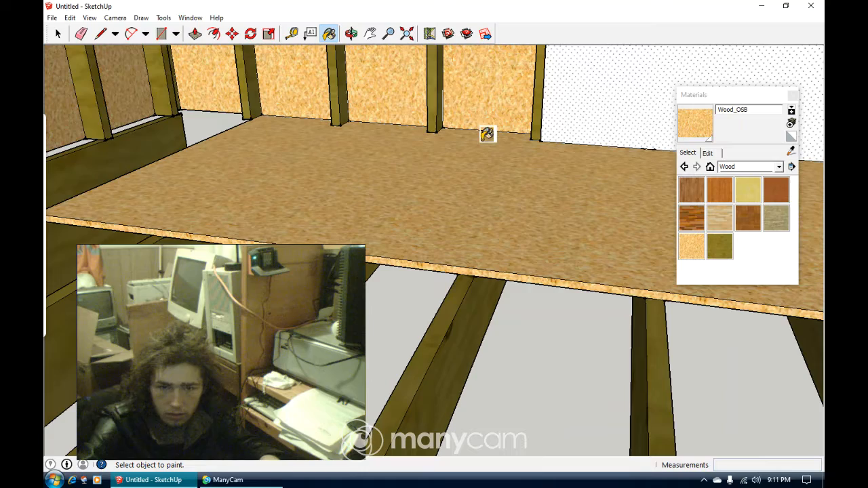
# Paint the floor sheet's short end edge above the outer joist with Wood_OSB.
pyautogui.click(354, 34)
pyautogui.moveTo(314, 170); pyautogui.dragTo(543, 120)
pyautogui.click(329, 34)
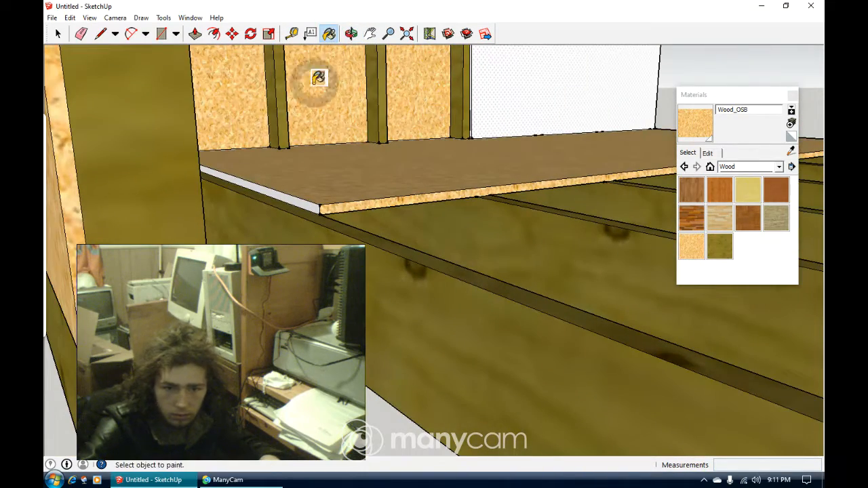
pyautogui.click(306, 196)
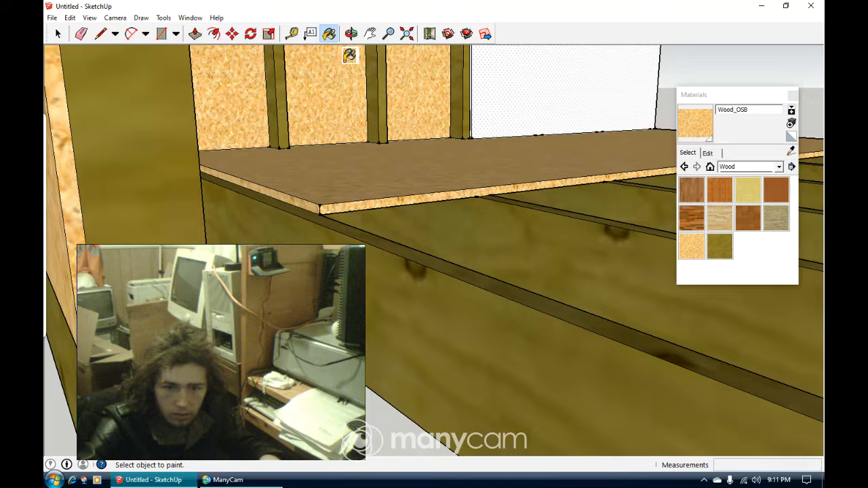
# Try to paint the floor sheet's underside between the joists with Wood_OSB.
pyautogui.click(350, 34)
pyautogui.moveTo(427, 187); pyautogui.dragTo(325, 5)
pyautogui.scroll(-5, 428, 135)
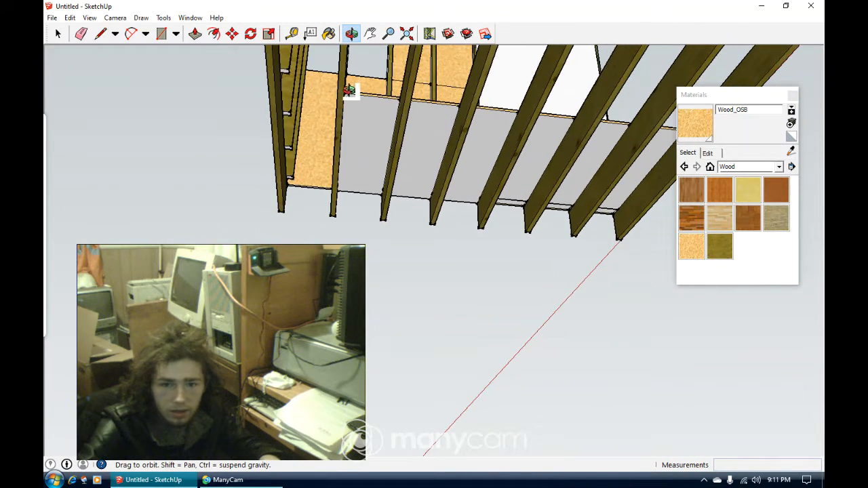
pyautogui.moveTo(357, 94); pyautogui.dragTo(415, 99)
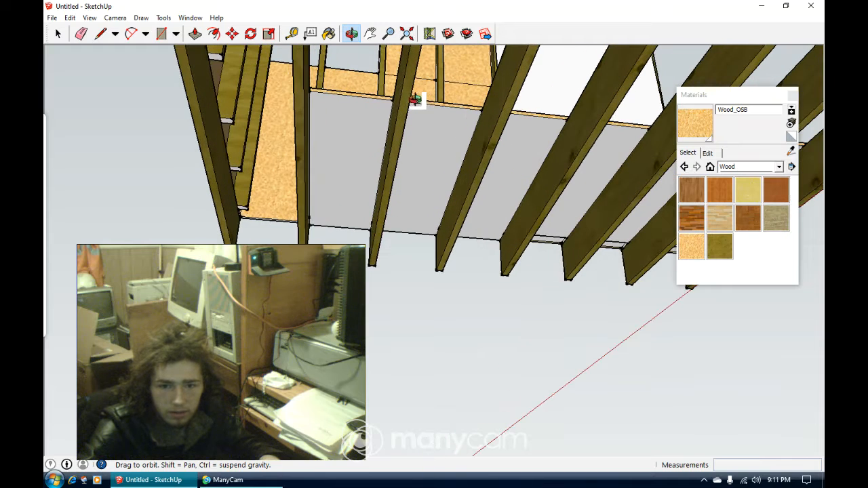
pyautogui.click(329, 33)
pyautogui.click(411, 103)
pyautogui.click(384, 133)
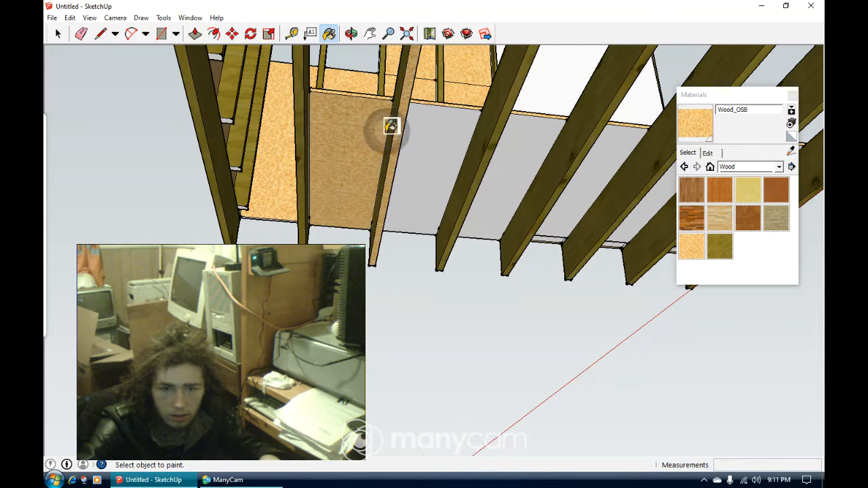
pyautogui.click(481, 172)
pyautogui.click(567, 181)
pyautogui.click(601, 185)
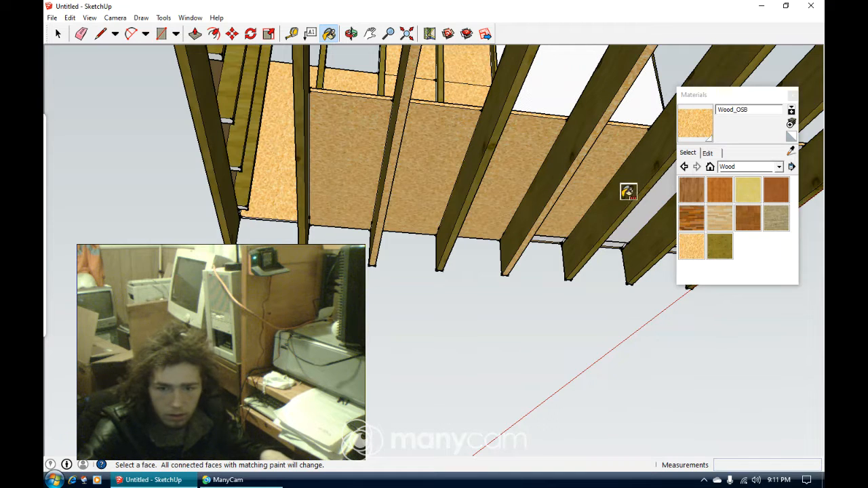
pyautogui.hotkey('ctrl', 'z')
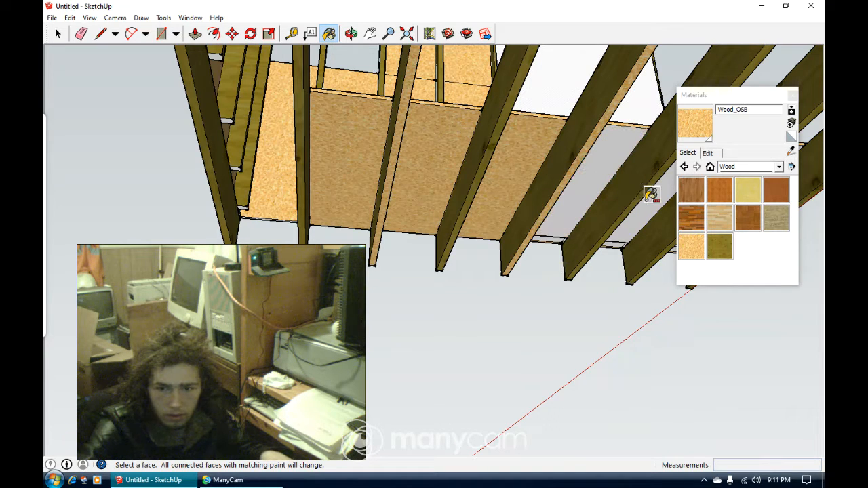
pyautogui.click(600, 185)
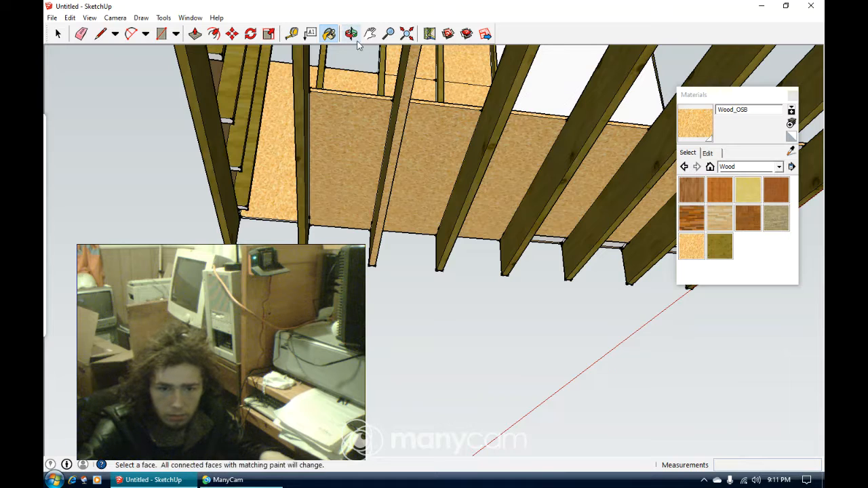
# Undo the painting of the floor sheet's underside and repaint the mistakenly coated joist side with Wood_Plywood_Knots.
pyautogui.hotkey('ctrl', 'z')
pyautogui.hotkey('ctrl', 'z')
pyautogui.hotkey('ctrl', 'z')
pyautogui.hotkey('ctrl', 'z')
pyautogui.hotkey('ctrl', 'z')
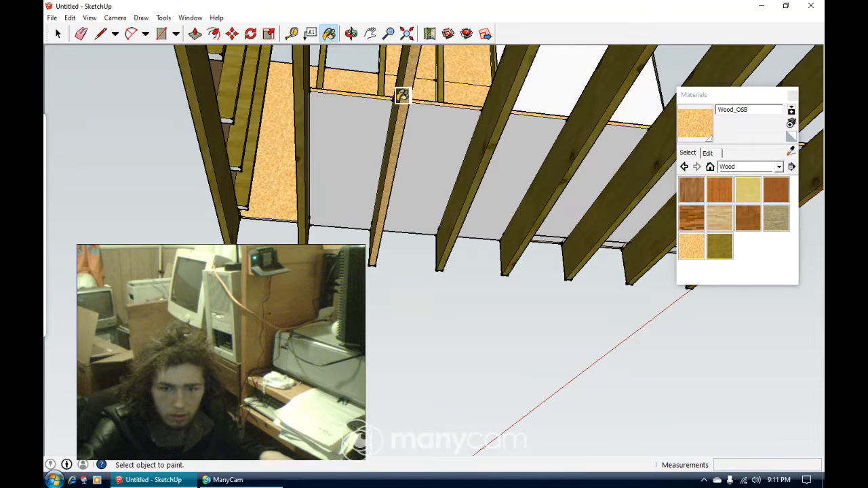
pyautogui.click(718, 248)
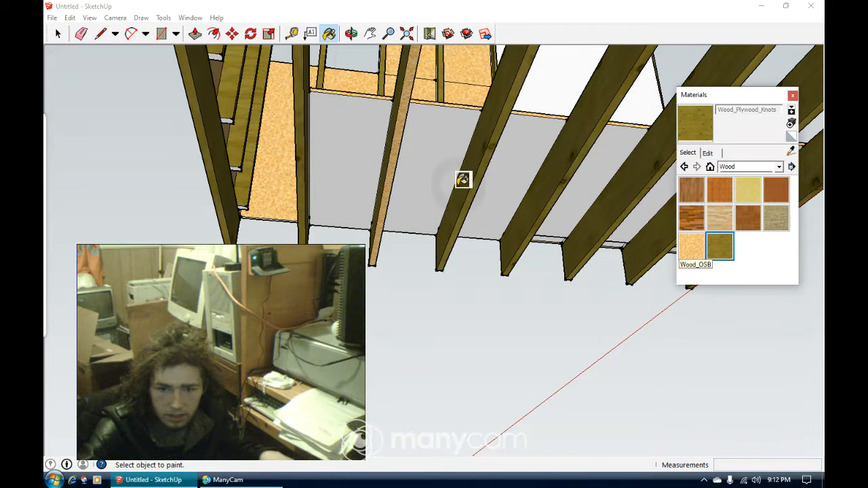
pyautogui.click(395, 150)
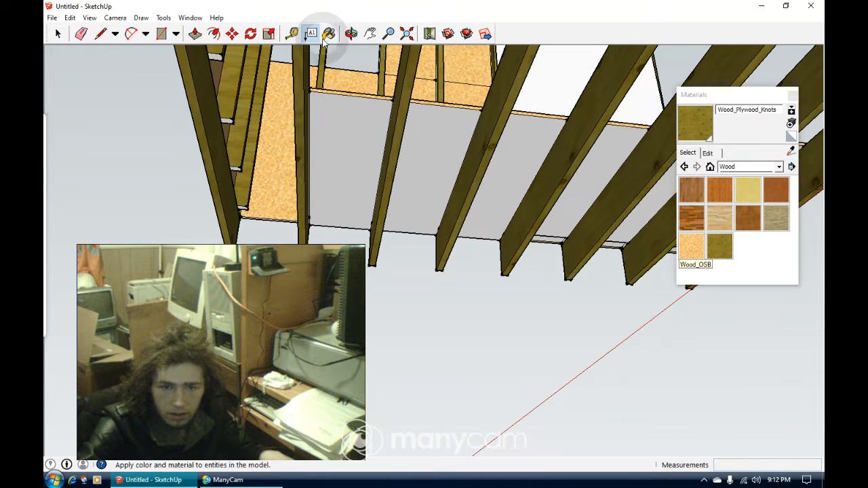
# Paint the floor sheet's underside with Wood_OSB in each bay between the joists.
pyautogui.click(688, 249)
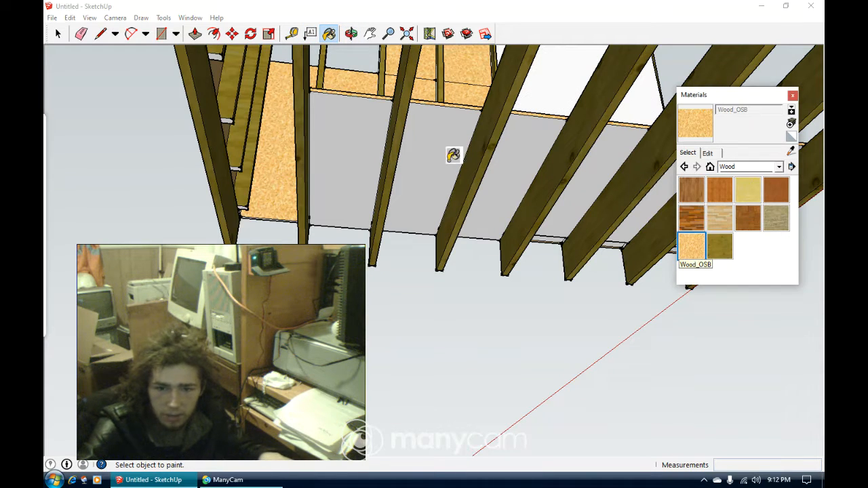
pyautogui.click(381, 140)
pyautogui.click(448, 144)
pyautogui.click(517, 145)
pyautogui.click(612, 168)
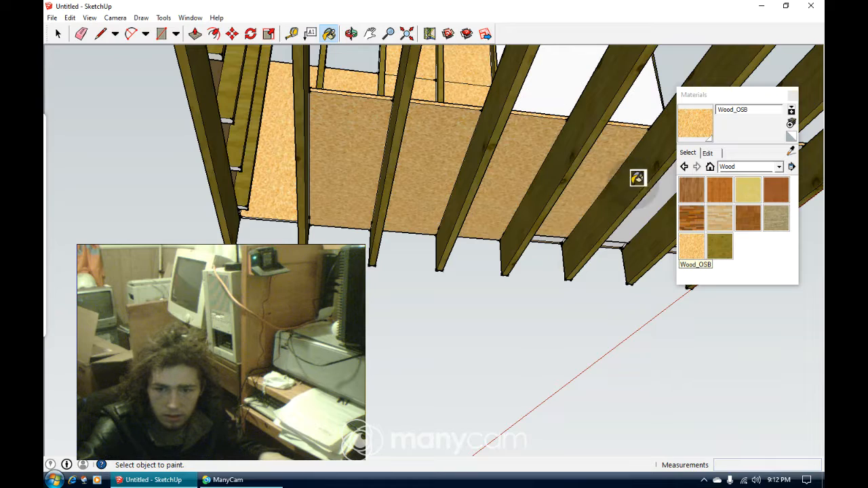
pyautogui.click(655, 195)
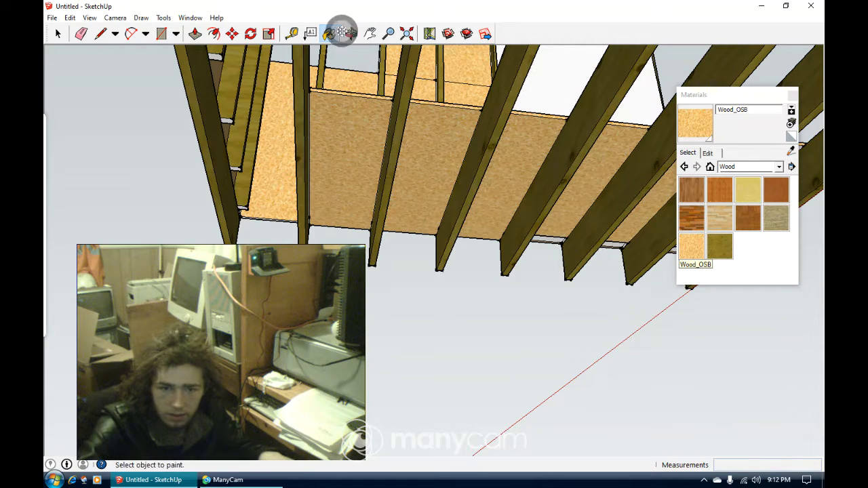
pyautogui.click(350, 33)
pyautogui.moveTo(469, 116); pyautogui.dragTo(290, 55)
pyautogui.click(328, 33)
pyautogui.click(581, 74)
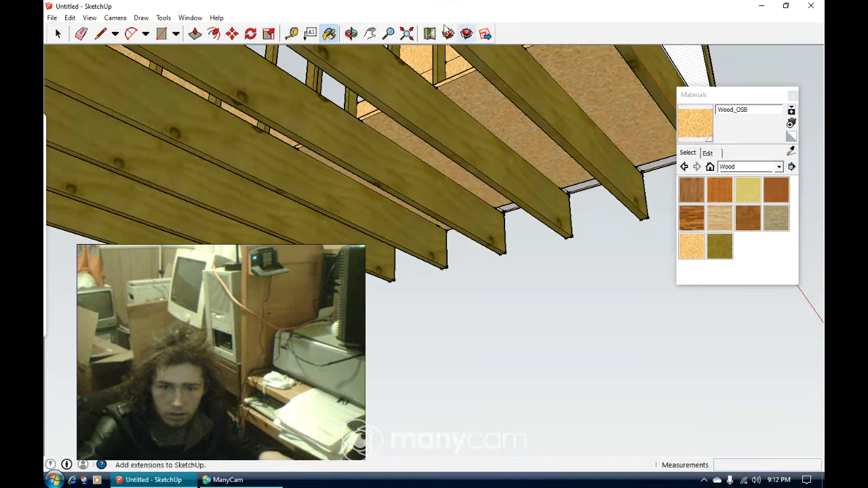
# Close the gap beneath the siding wall with a 3/4" line at its corner and a 4' 1 1/2" line along the joist tops to the fourth joist.
pyautogui.click(351, 33)
pyautogui.moveTo(406, 91)
pyautogui.mouseDown()
pyautogui.moveTo(574, 244)
pyautogui.moveTo(596, 294)
pyautogui.moveTo(692, 314)
pyautogui.mouseUp()
pyautogui.moveTo(601, 248); pyautogui.dragTo(367, 56)
pyautogui.scroll(2, 286, 157)
pyautogui.click(370, 33)
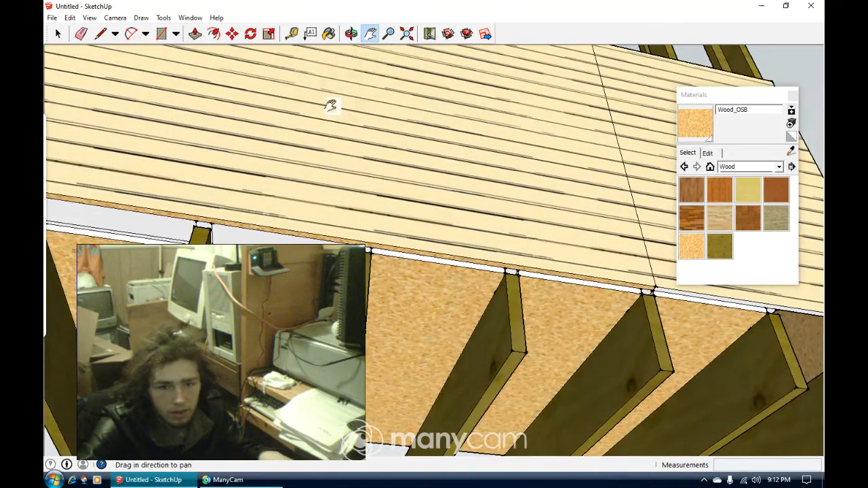
pyautogui.moveTo(329, 102); pyautogui.dragTo(505, 102)
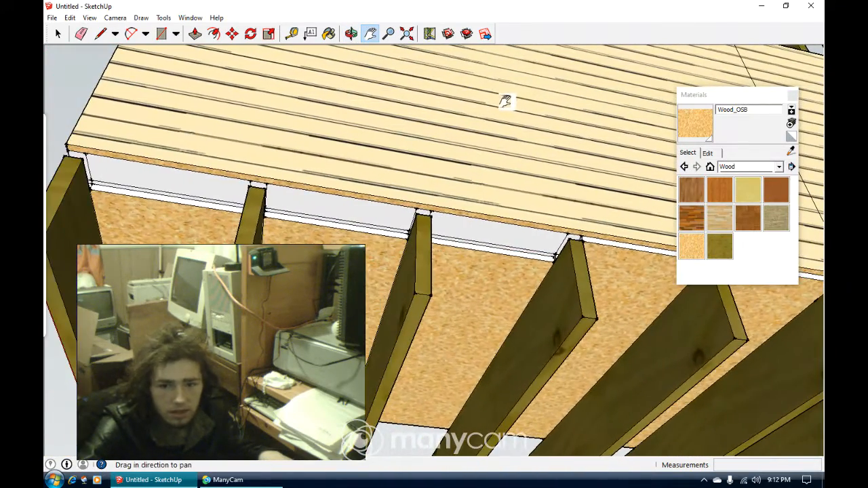
pyautogui.click(102, 35)
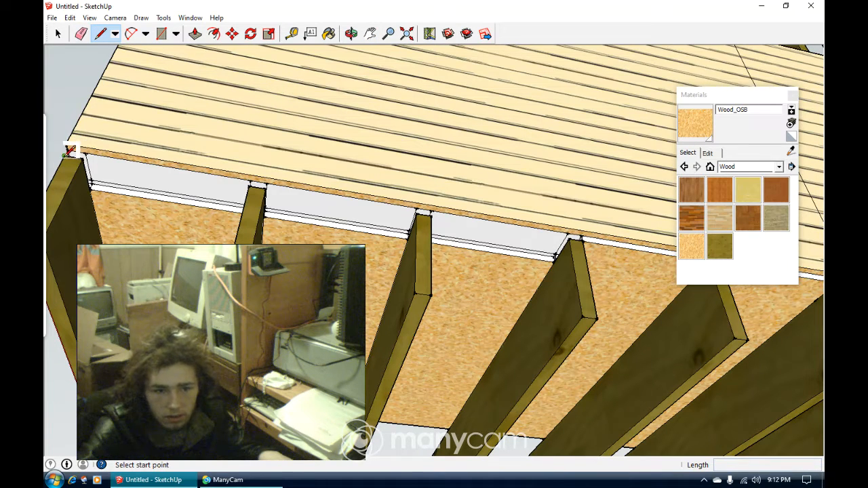
pyautogui.click(66, 155)
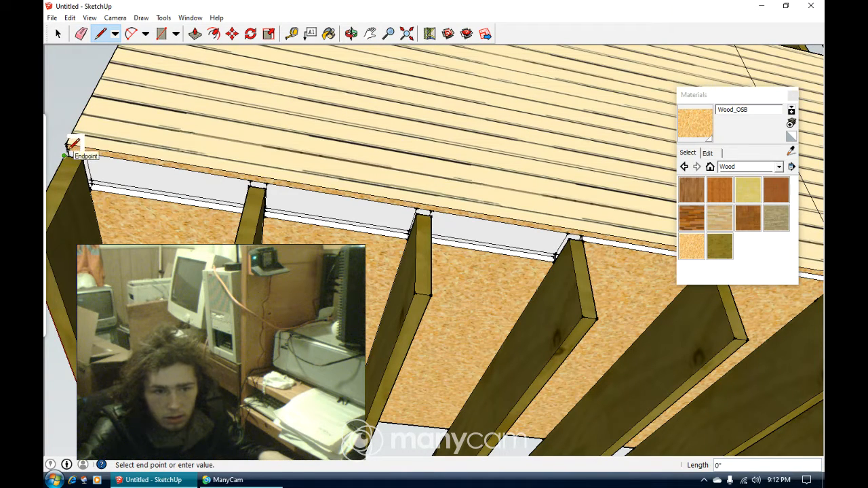
pyautogui.scroll(3, 70, 146)
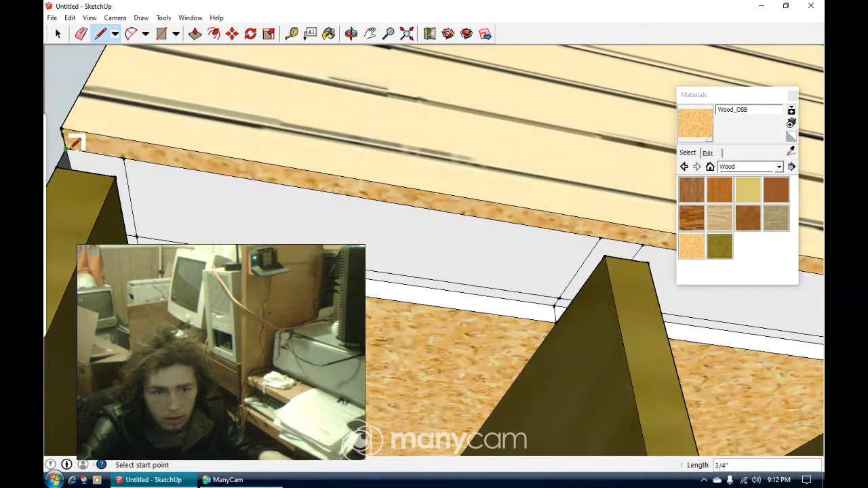
pyautogui.click(65, 161)
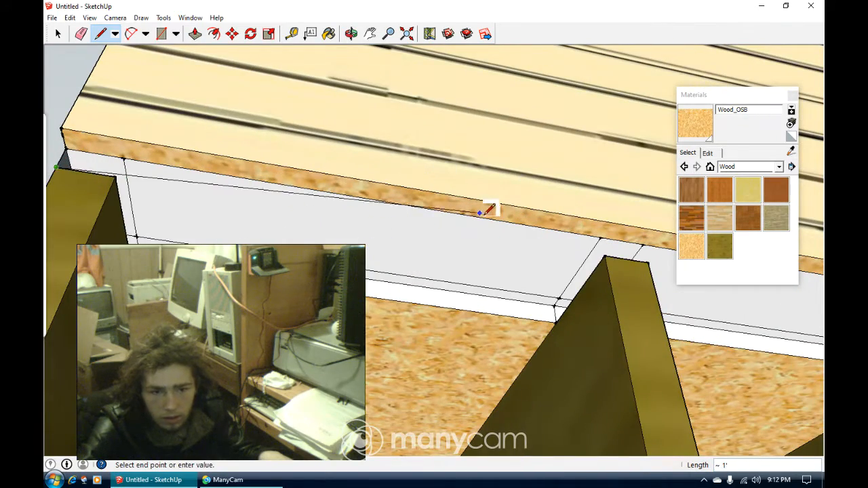
pyautogui.scroll(-2, 282, 188)
pyautogui.scroll(-3, 129, 145)
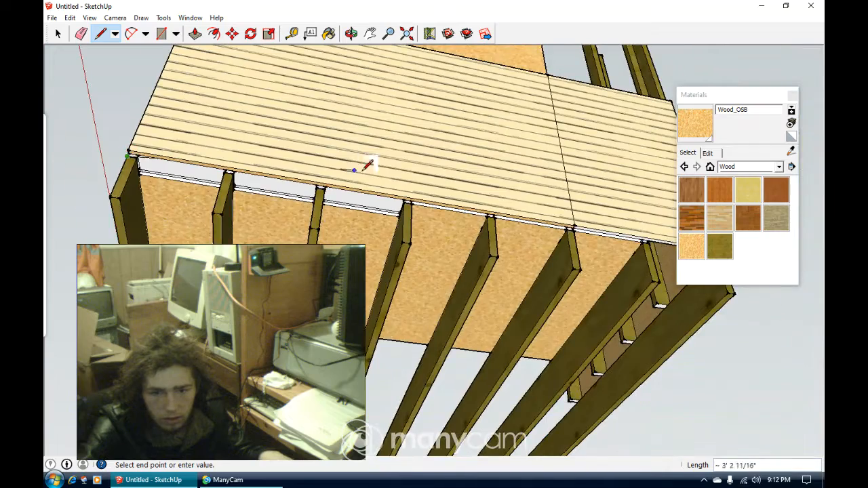
pyautogui.scroll(5, 367, 165)
pyautogui.click(449, 233)
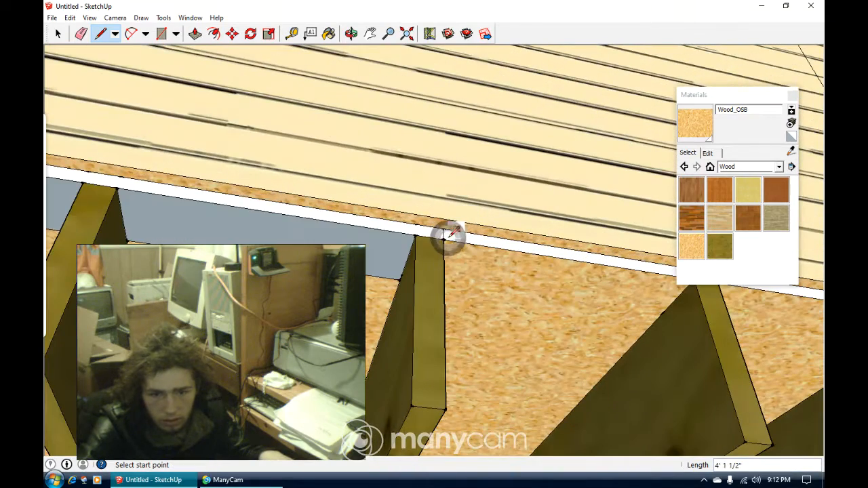
pyautogui.click(61, 33)
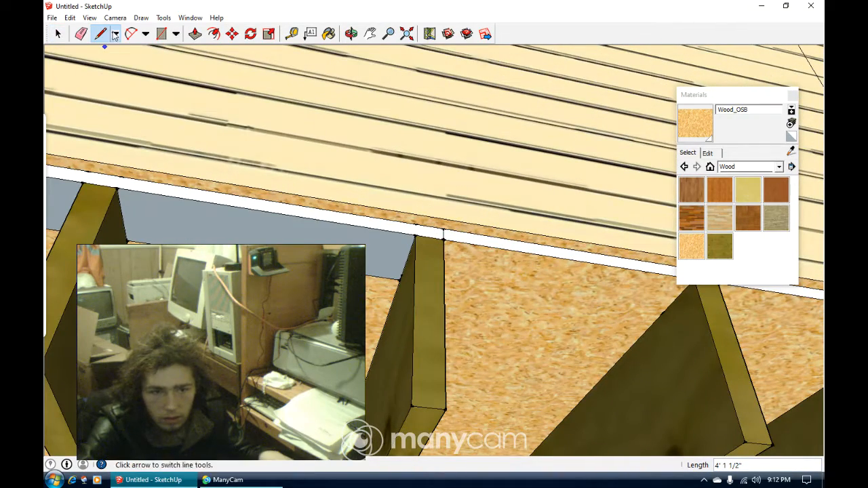
# Paint the three bare grey strips between the first four joists beneath the siding wall with Wood_OSB.
pyautogui.click(330, 34)
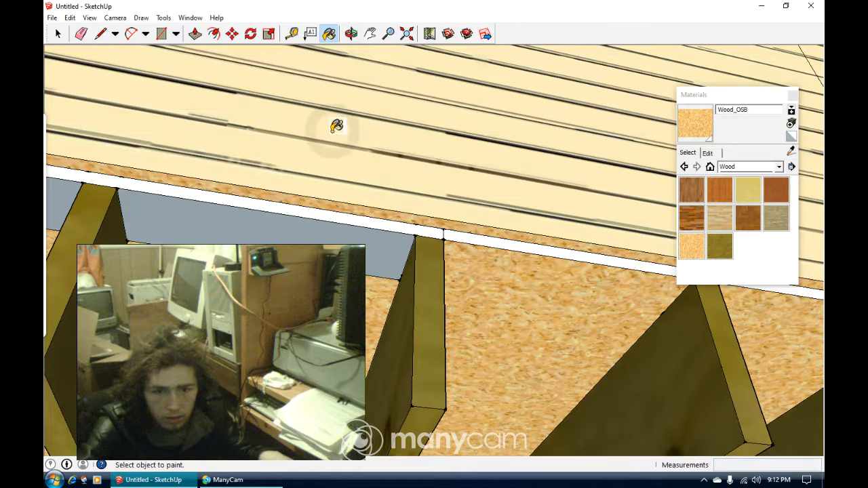
pyautogui.click(298, 227)
pyautogui.click(77, 199)
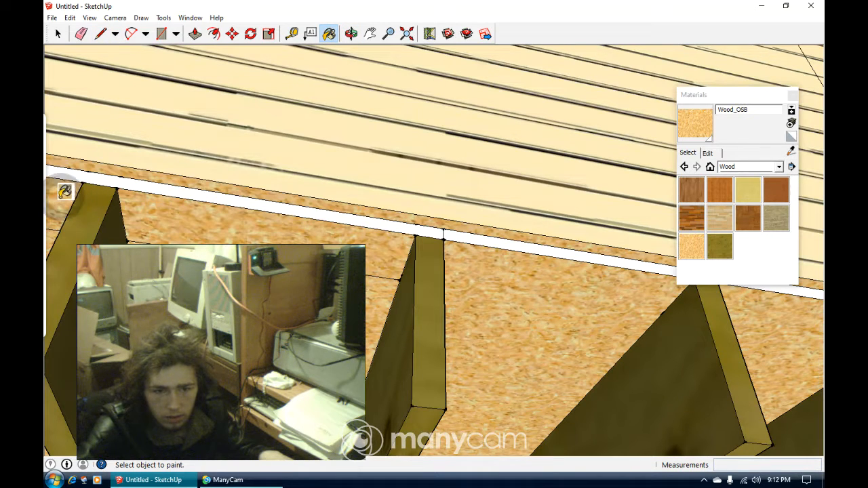
pyautogui.click(370, 34)
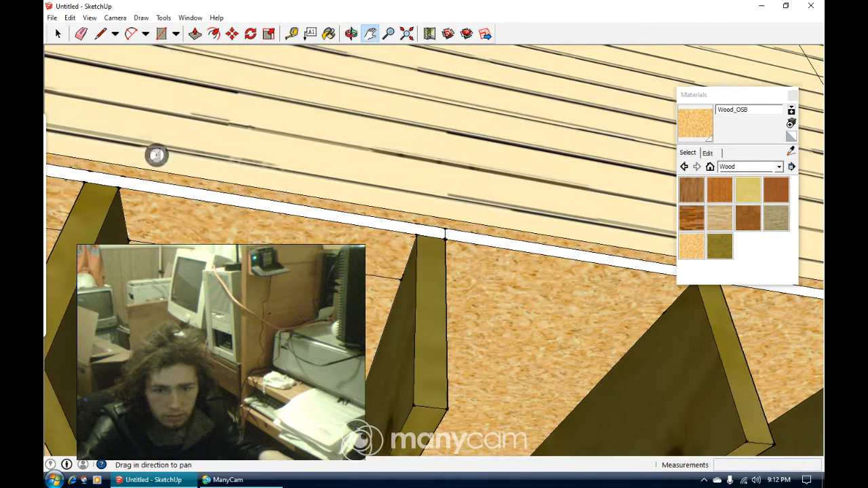
pyautogui.moveTo(155, 153); pyautogui.dragTo(317, 107)
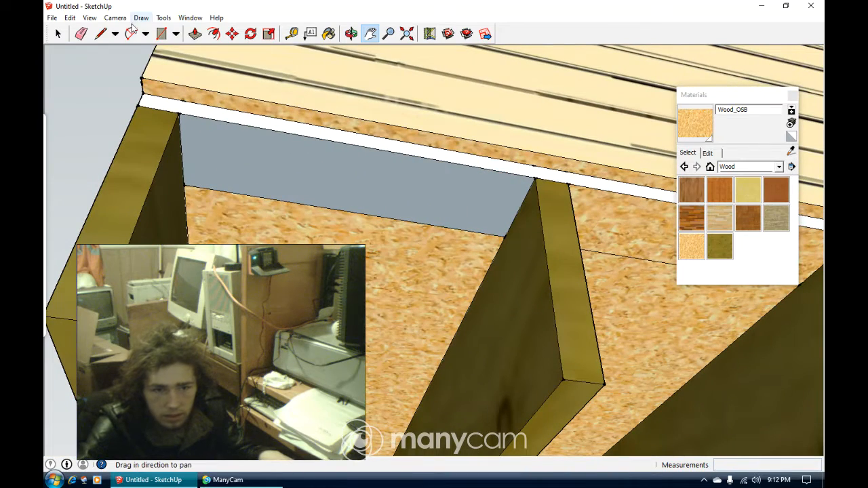
pyautogui.click(329, 33)
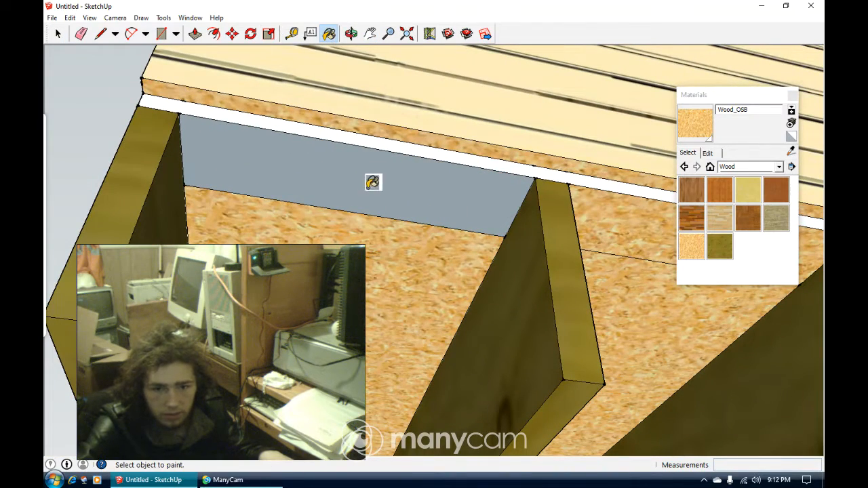
pyautogui.click(371, 185)
# Erase the seam lines crossing the OSB underside in the first two joist bays from the wall's corner.
pyautogui.click(58, 33)
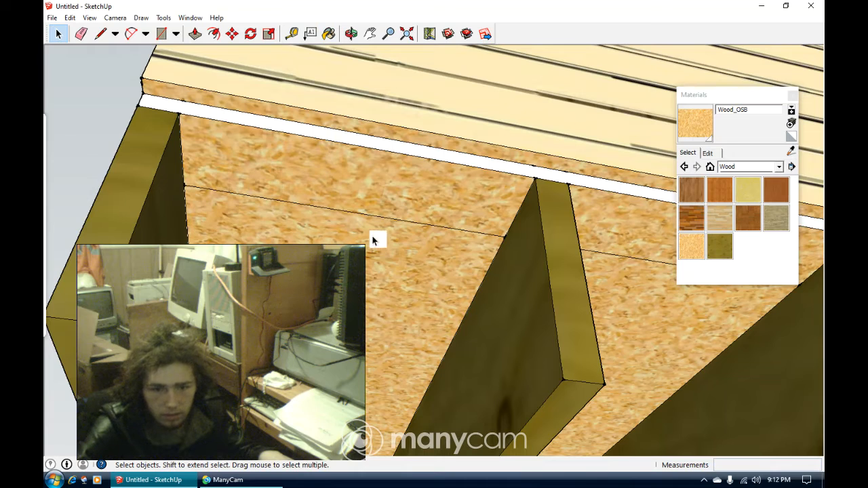
pyautogui.rightClick(367, 214)
pyautogui.click(396, 245)
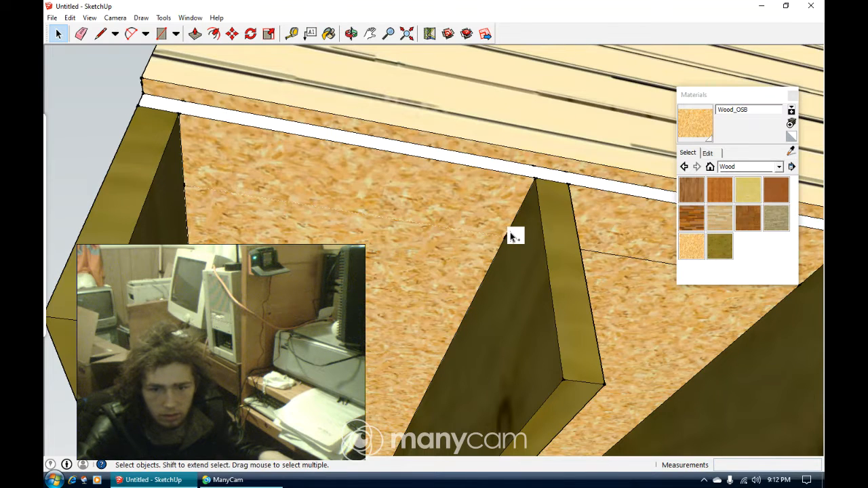
pyautogui.rightClick(467, 226)
pyautogui.rightClick(463, 231)
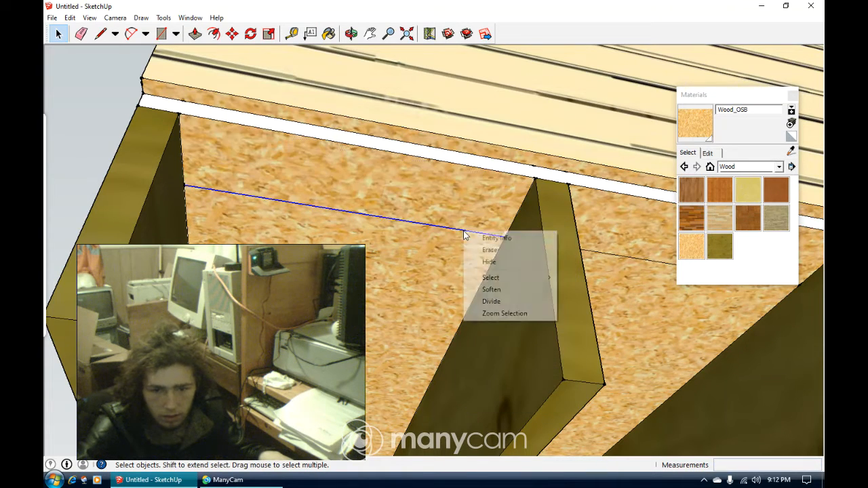
pyautogui.click(489, 250)
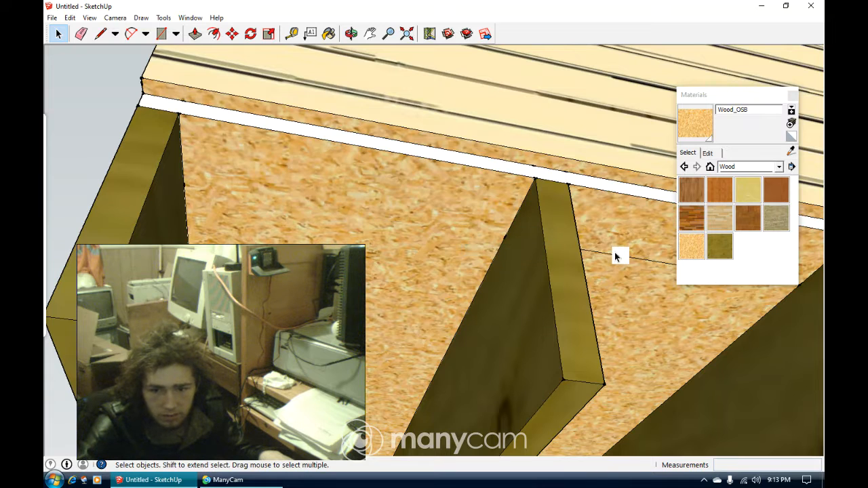
pyautogui.rightClick(616, 256)
pyautogui.rightClick(606, 255)
pyautogui.click(627, 274)
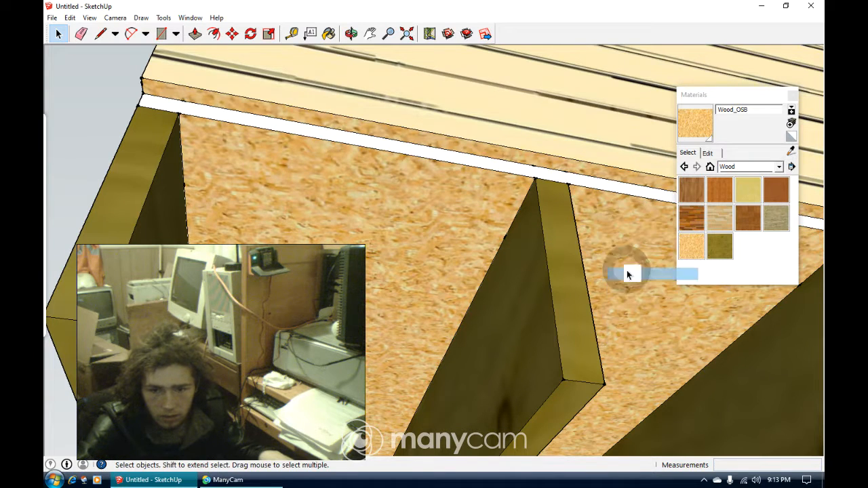
# Erase the seam line crossing the OSB underside in the third joist bay from the wall's corner.
pyautogui.click(369, 34)
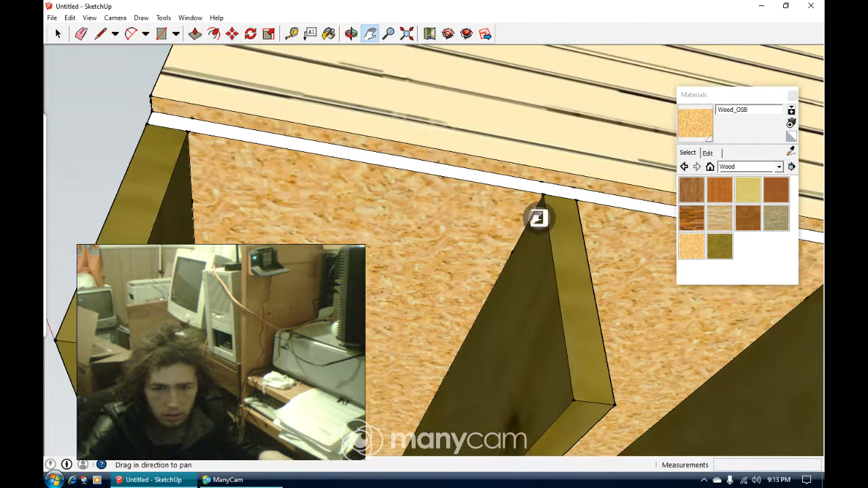
pyautogui.moveTo(533, 219); pyautogui.dragTo(761, 266)
pyautogui.moveTo(601, 254); pyautogui.dragTo(524, 250)
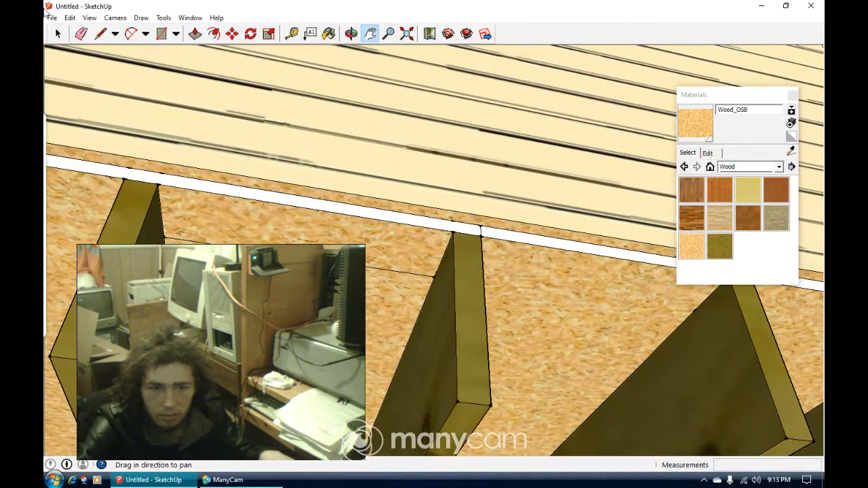
pyautogui.click(58, 34)
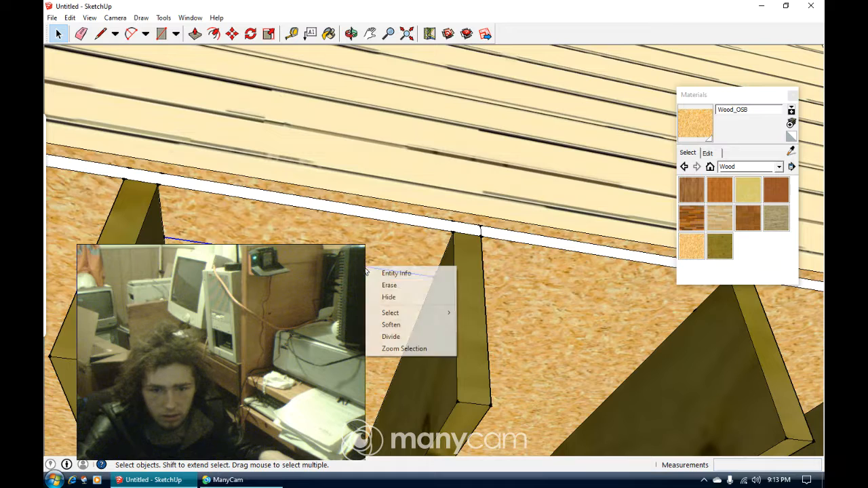
pyautogui.click(389, 298)
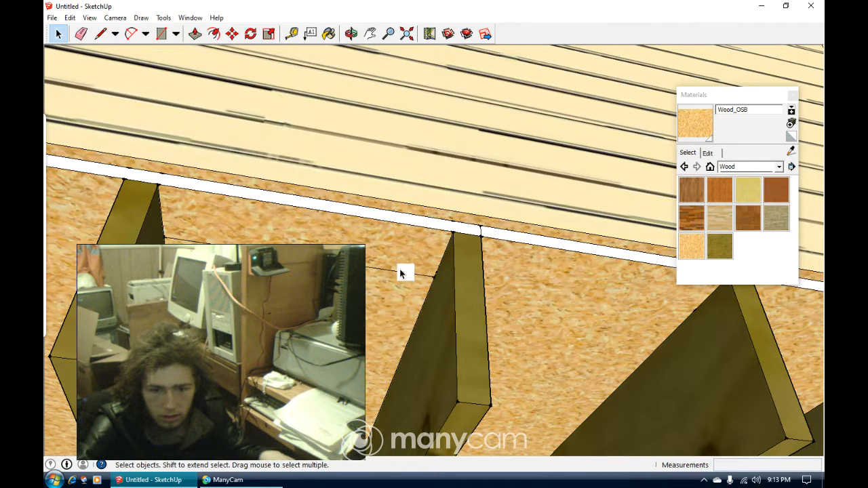
pyautogui.rightClick(390, 274)
pyautogui.click(420, 287)
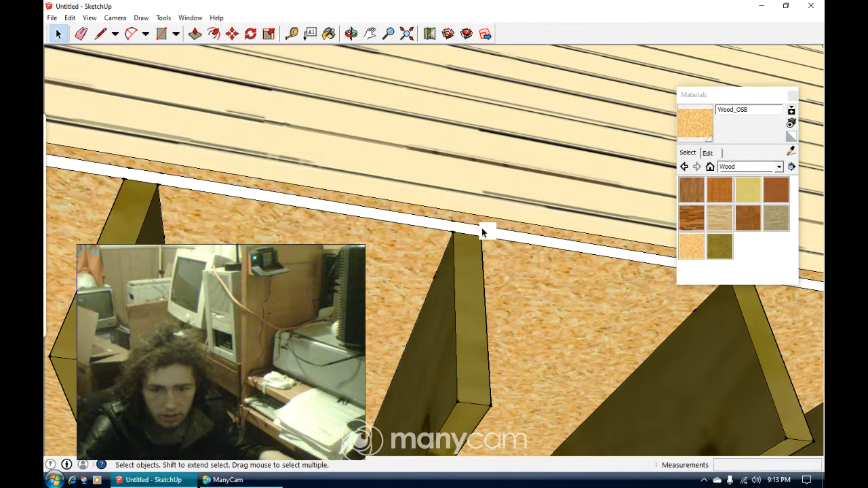
# Erase the short divider in the white edge strip above the fourth joist and paint the merged strip with Wood_OSB.
pyautogui.rightClick(482, 232)
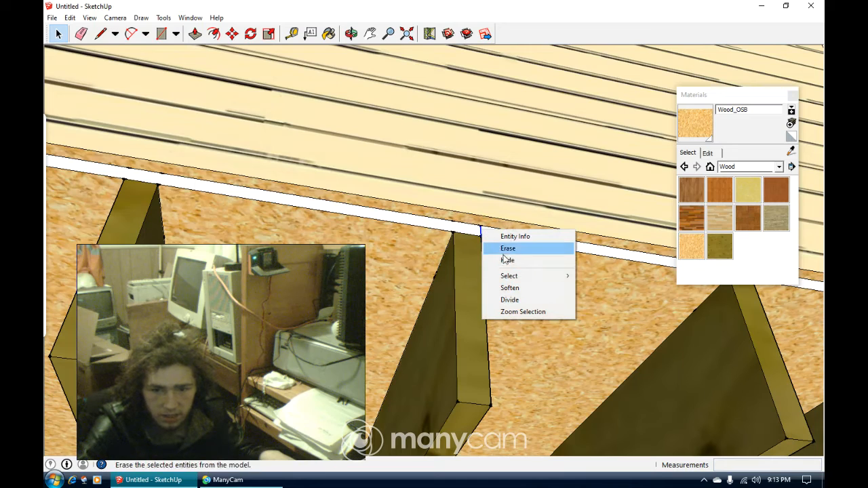
pyautogui.click(507, 260)
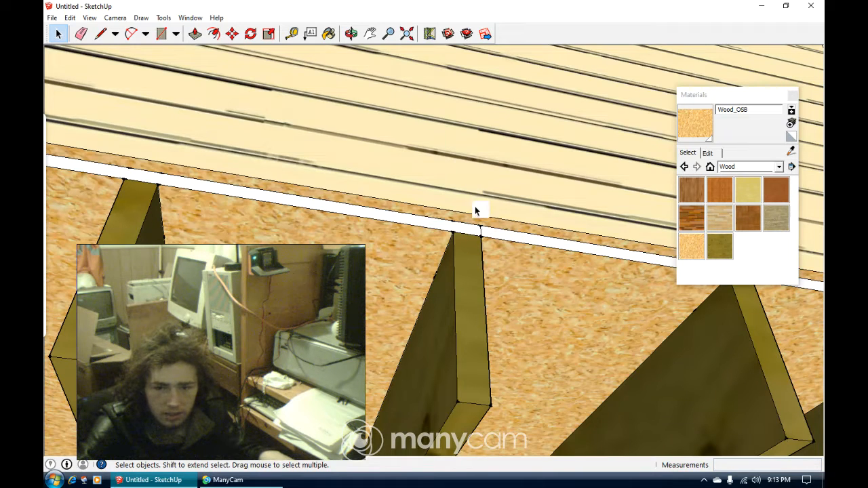
pyautogui.rightClick(479, 230)
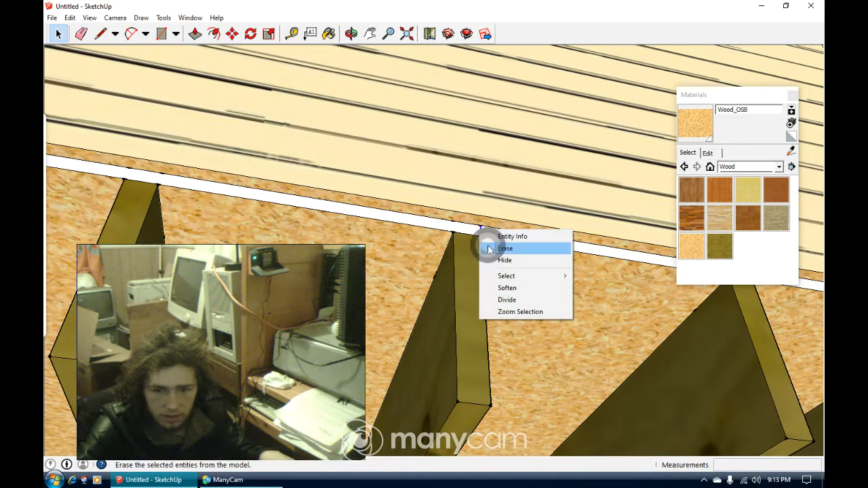
pyautogui.click(504, 248)
pyautogui.click(328, 33)
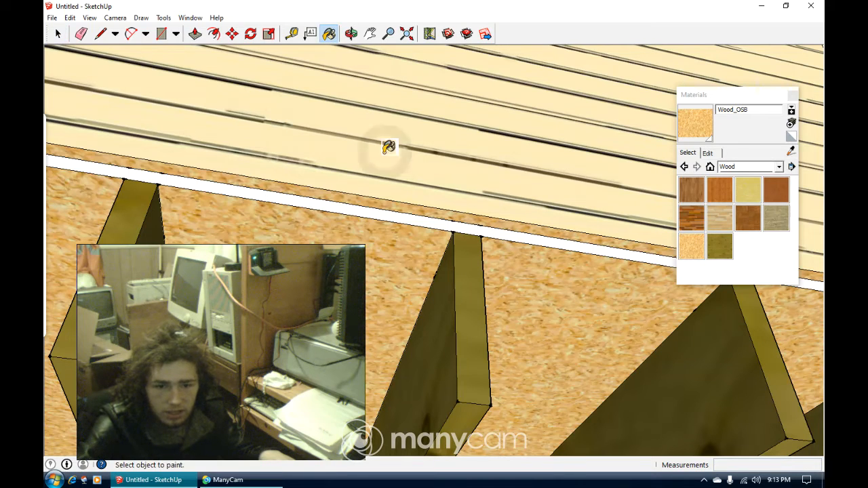
pyautogui.click(396, 208)
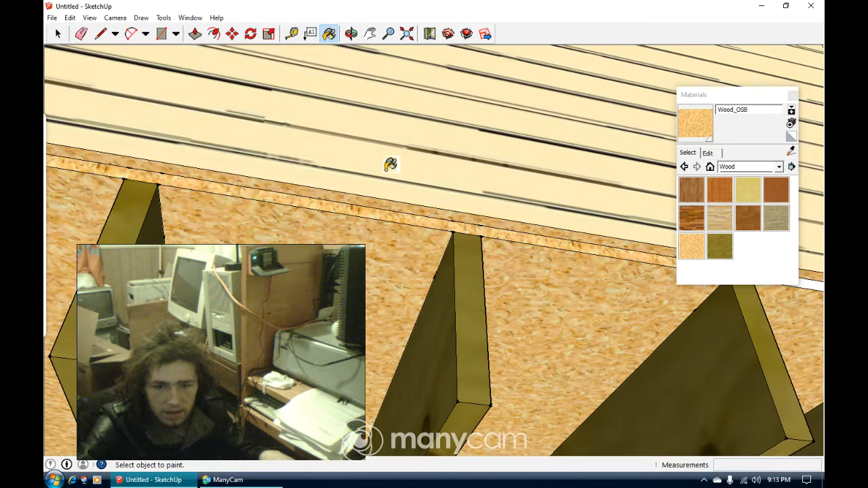
# Close the gap above the second-to-last joist beneath the siding wall with a 3/4" vertical line.
pyautogui.click(350, 34)
pyautogui.moveTo(330, 107); pyautogui.dragTo(274, 237)
pyautogui.click(369, 33)
pyautogui.moveTo(285, 115); pyautogui.dragTo(128, 148)
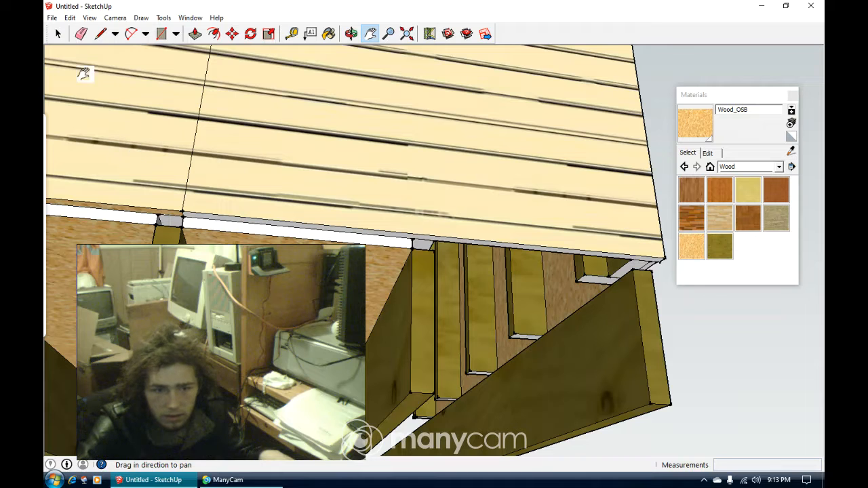
pyautogui.click(100, 34)
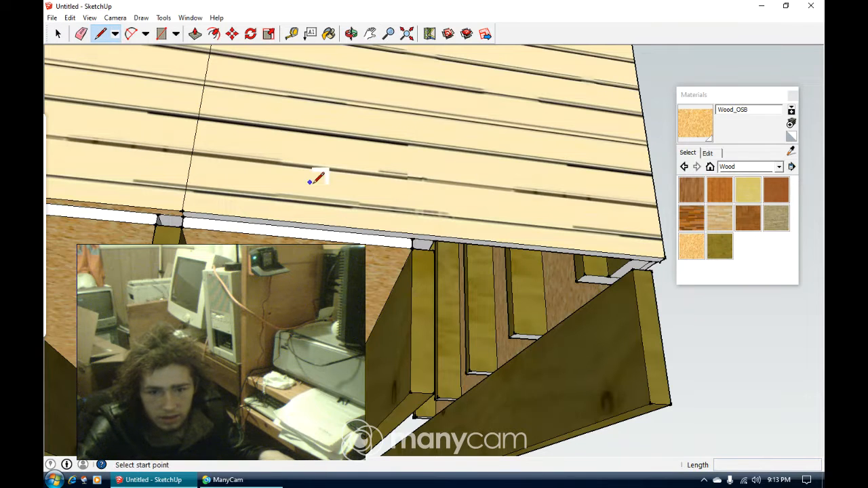
pyautogui.scroll(4, 391, 234)
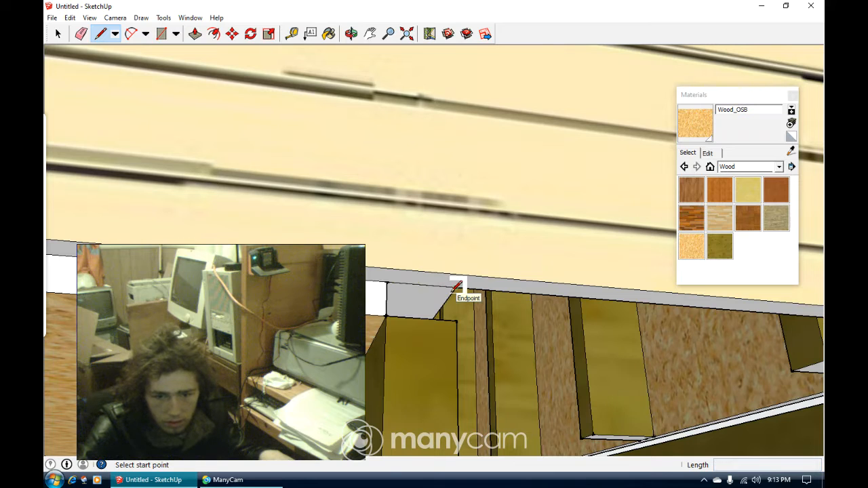
pyautogui.click(456, 287)
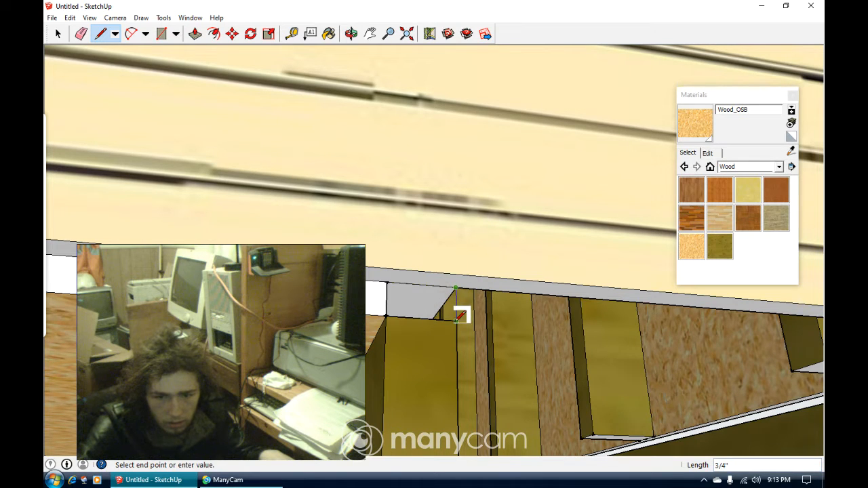
pyautogui.click(455, 319)
# Erase the short divider above the second-to-last joist and the white edge strips on both sides of the joist at the siding seam.
pyautogui.click(59, 35)
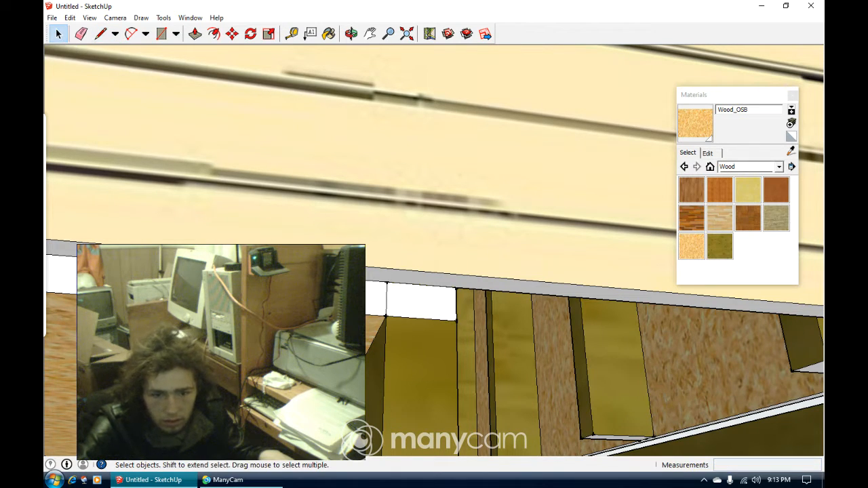
pyautogui.rightClick(388, 287)
pyautogui.rightClick(387, 293)
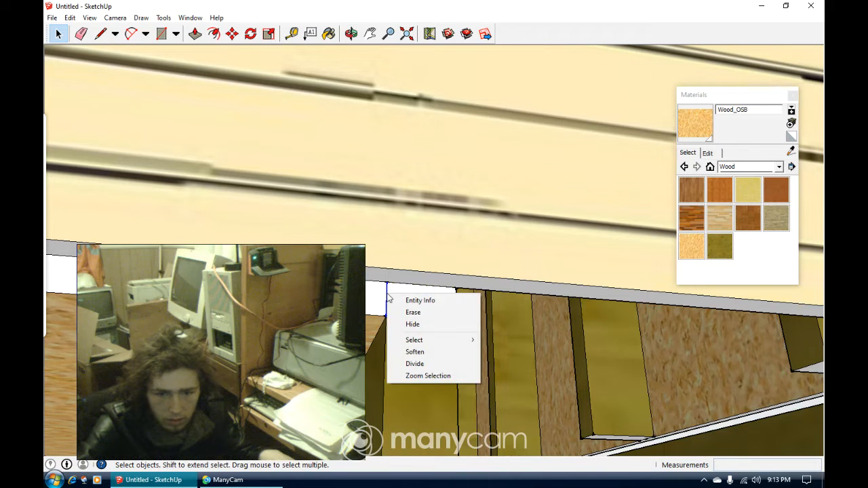
pyautogui.click(405, 313)
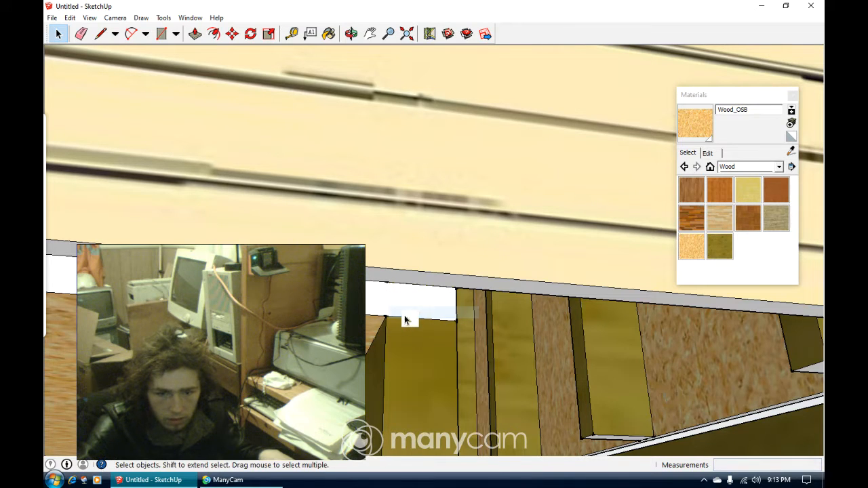
pyautogui.click(369, 35)
pyautogui.moveTo(225, 205); pyautogui.dragTo(485, 207)
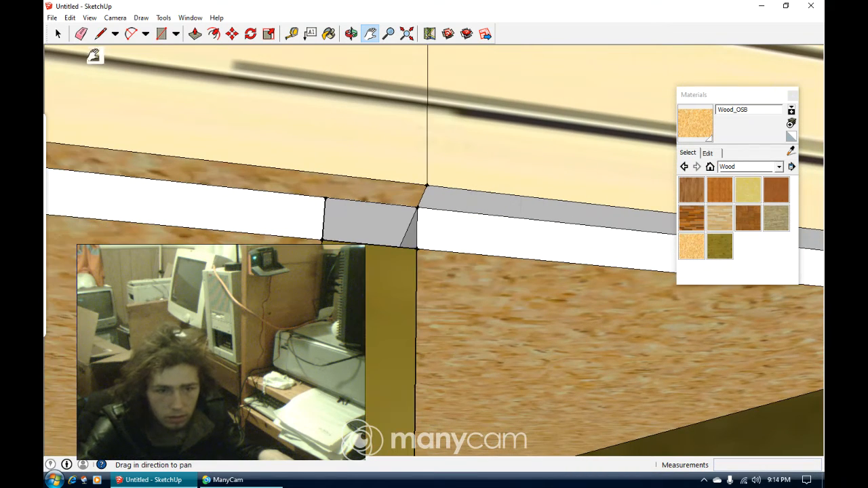
pyautogui.click(57, 34)
pyautogui.rightClick(321, 226)
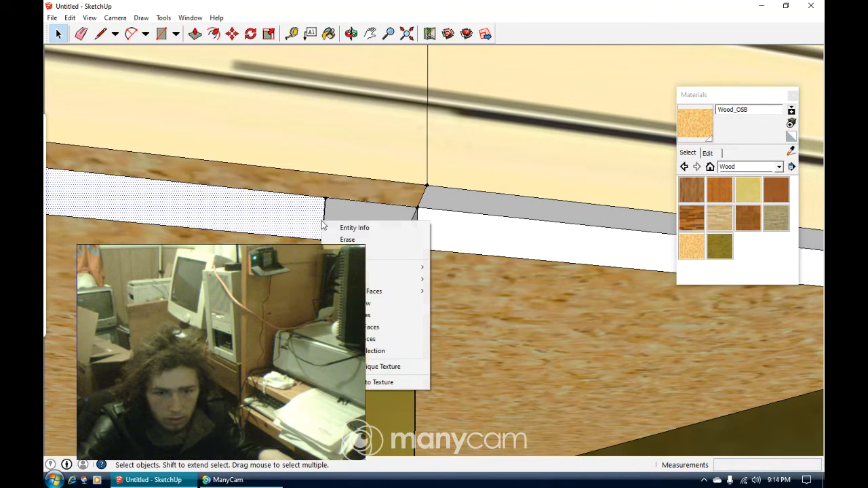
pyautogui.click(334, 239)
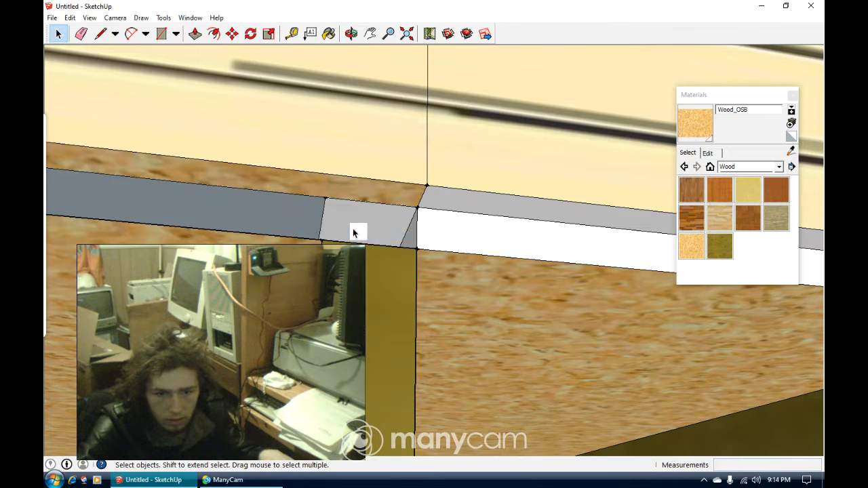
pyautogui.rightClick(427, 231)
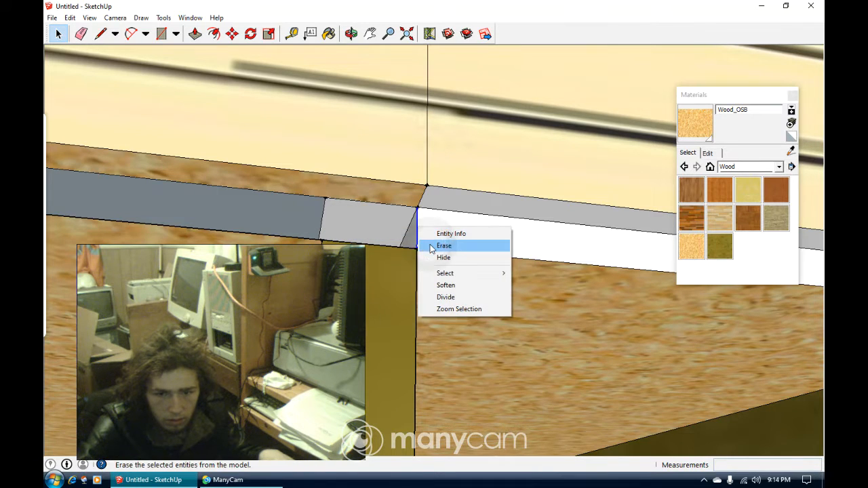
pyautogui.click(442, 246)
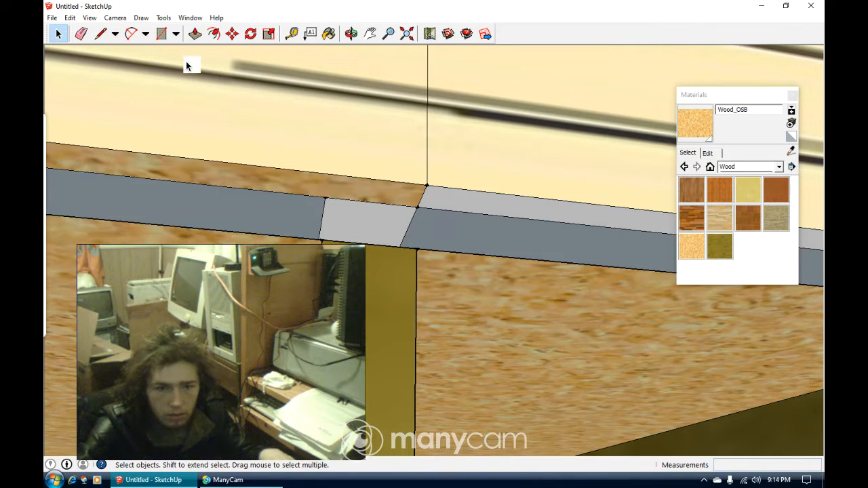
# Draw a 2' 9 1/2" by 3/4" rectangle along the floor edge, from the end of the painted strip to the second-to-last joist.
pyautogui.click(350, 34)
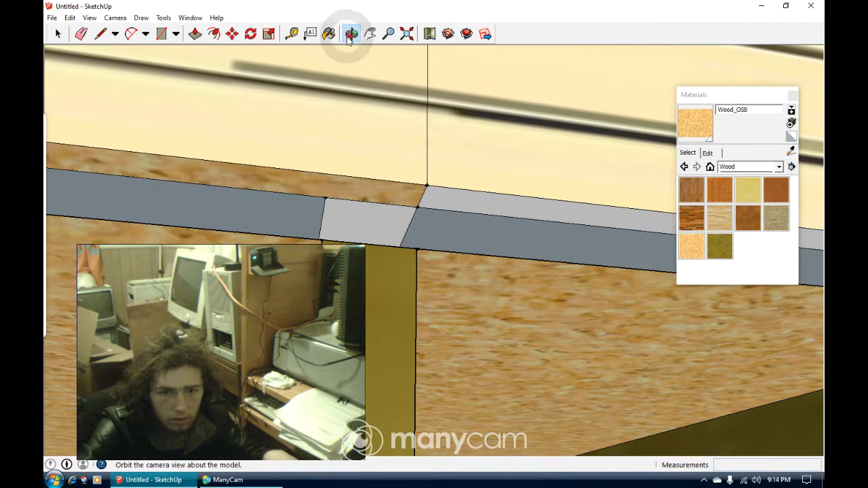
pyautogui.moveTo(343, 108); pyautogui.dragTo(274, 168)
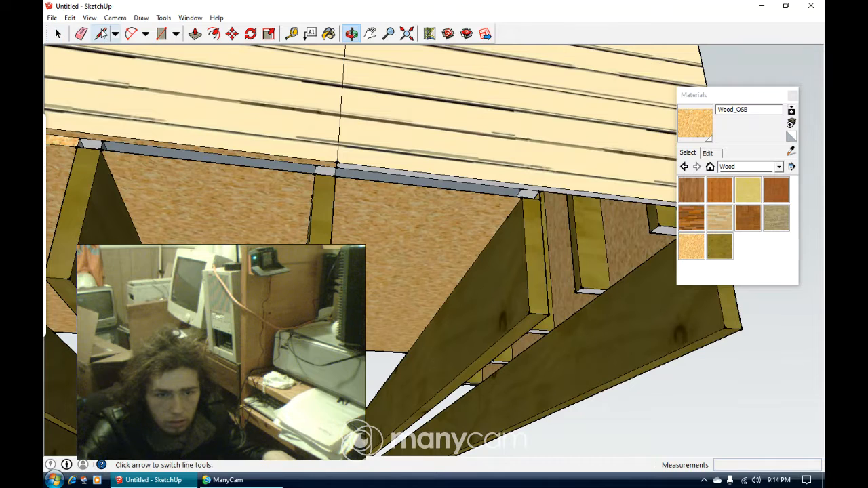
pyautogui.click(162, 33)
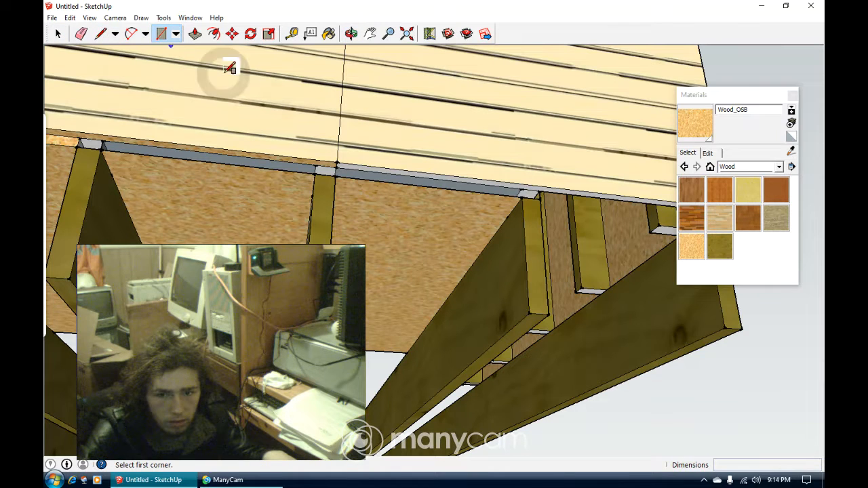
pyautogui.click(79, 139)
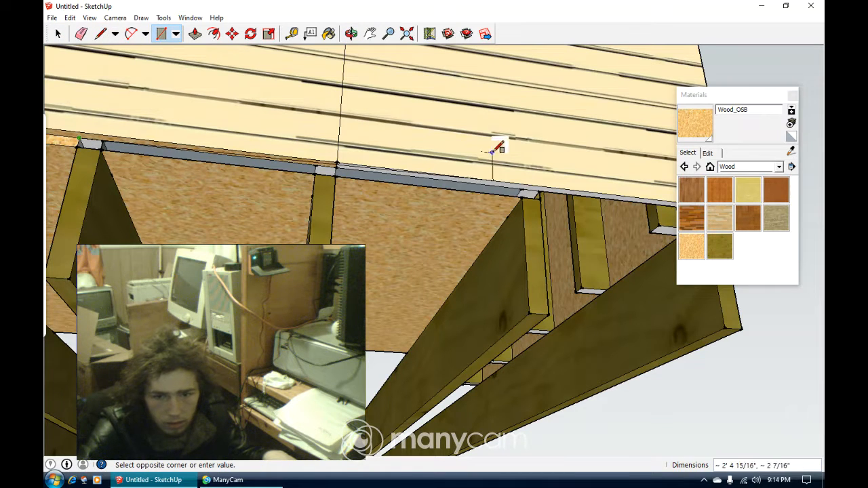
pyautogui.click(546, 195)
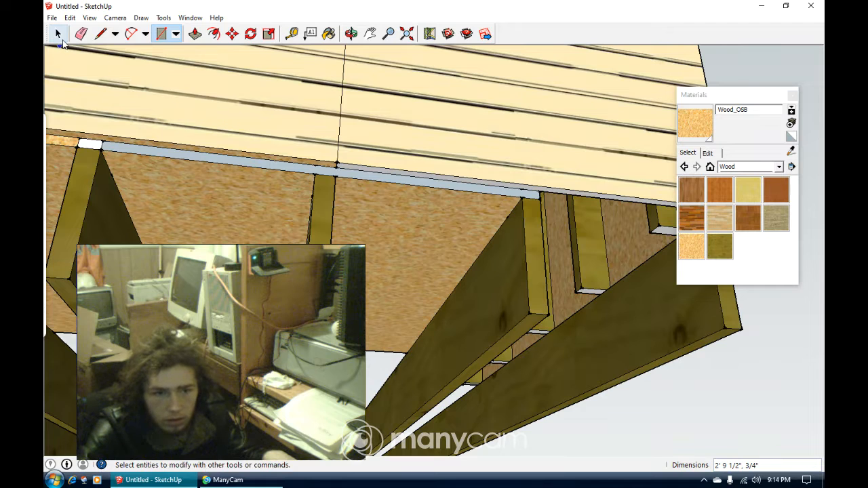
# Erase the two short dividers above the joist at the painted strip's end, merging the new rectangle into the Wood_OSB edge.
pyautogui.click(60, 34)
pyautogui.rightClick(103, 150)
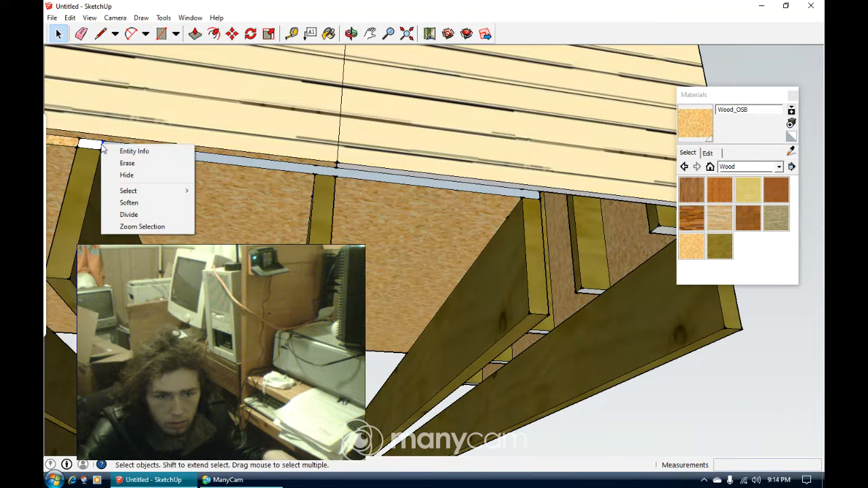
pyautogui.click(112, 162)
pyautogui.rightClick(80, 146)
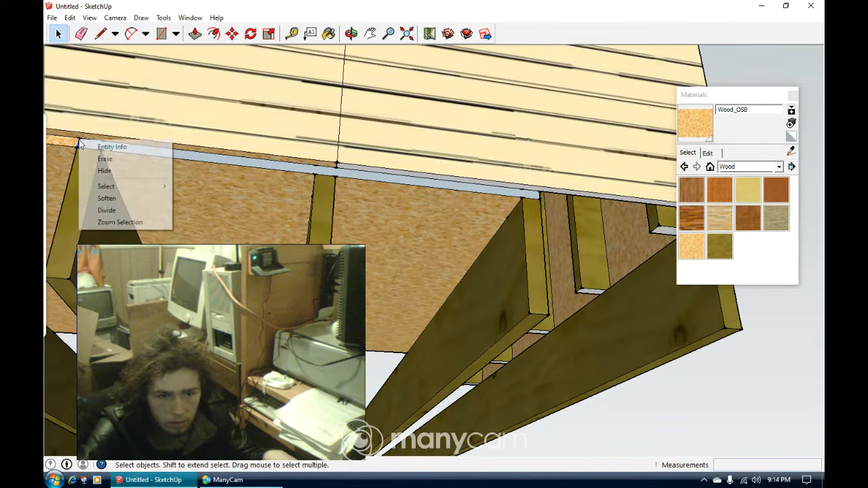
pyautogui.click(99, 161)
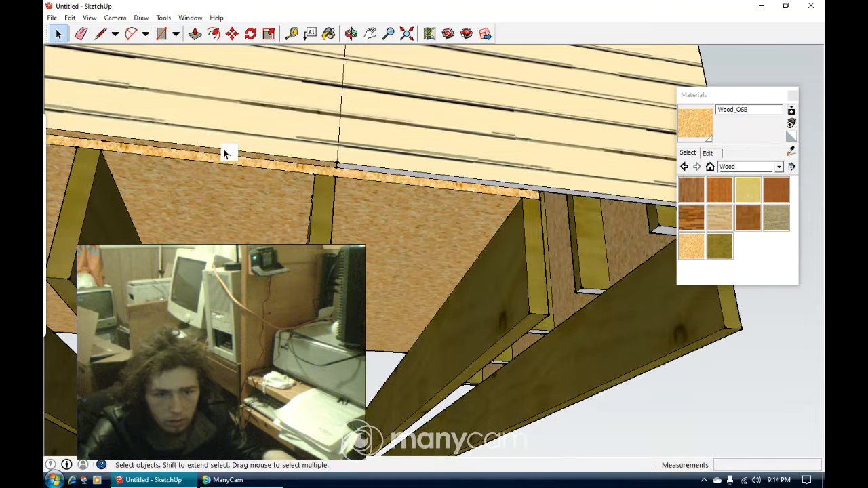
# Draw a 3' 8" line across the top of the OSB floor, from the interior wall's end stud to the floor's open edge.
pyautogui.click(351, 33)
pyautogui.moveTo(345, 80); pyautogui.dragTo(407, 198)
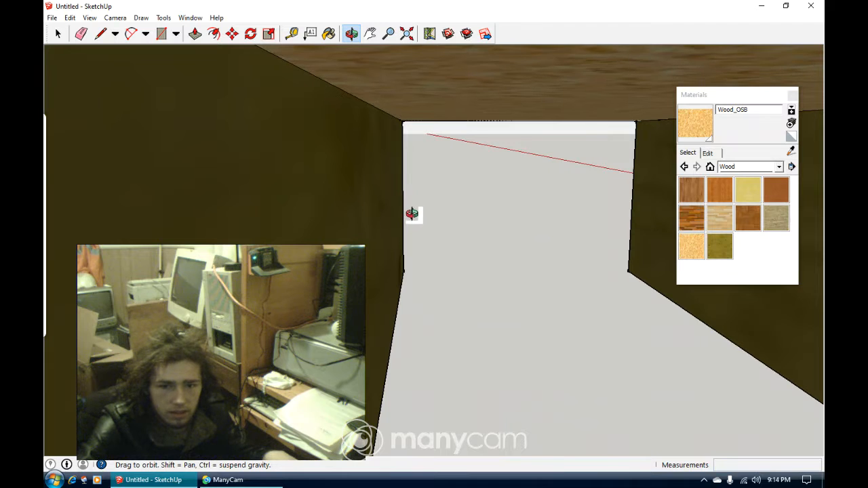
pyautogui.moveTo(465, 248); pyautogui.dragTo(358, 107)
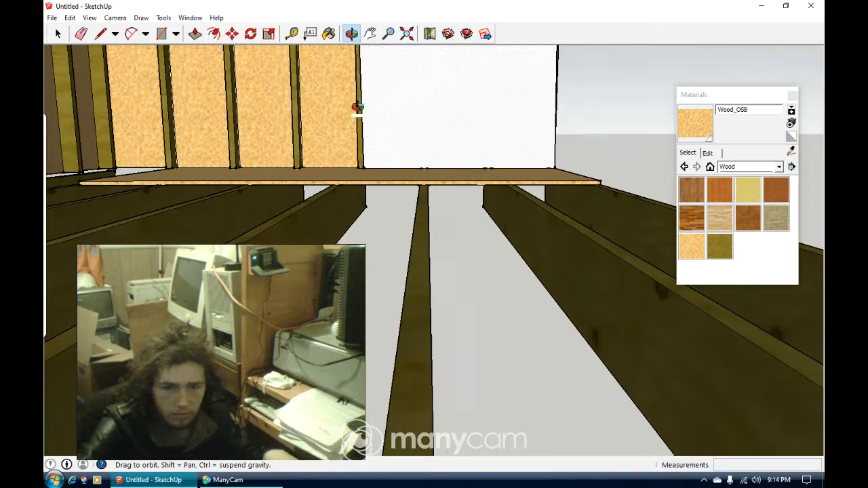
pyautogui.click(369, 33)
pyautogui.moveTo(332, 168); pyautogui.dragTo(333, 305)
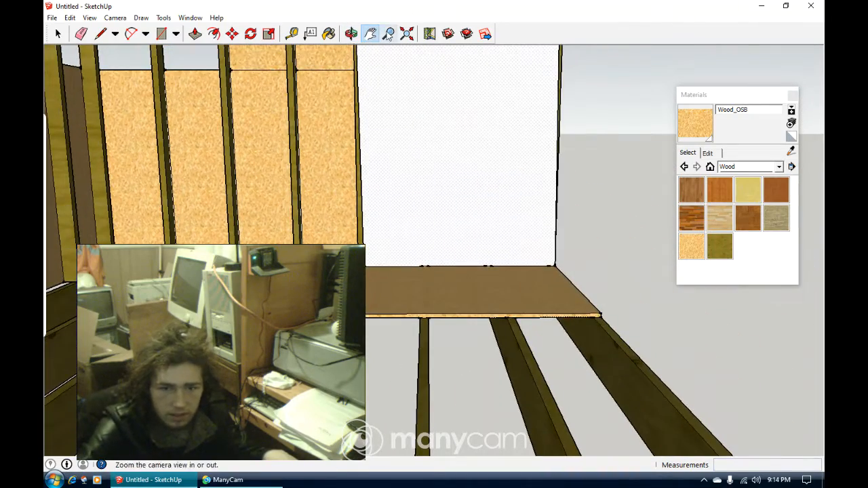
pyautogui.click(351, 34)
pyautogui.moveTo(369, 224); pyautogui.dragTo(396, 370)
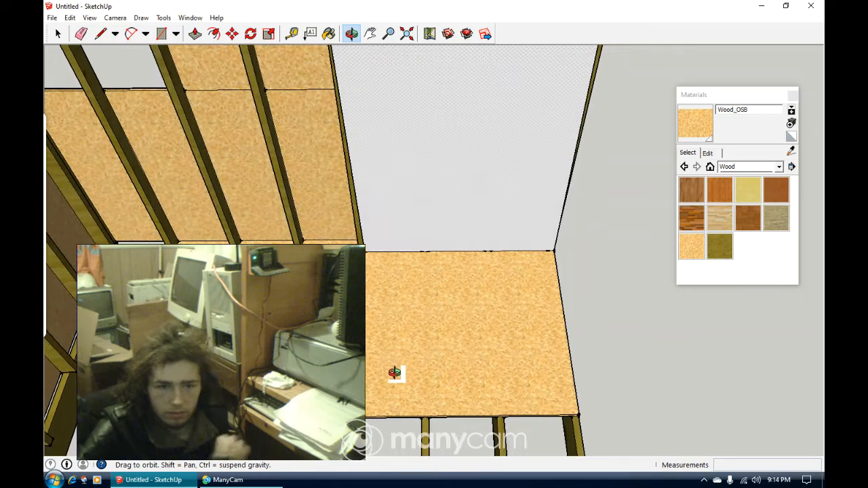
pyautogui.click(101, 33)
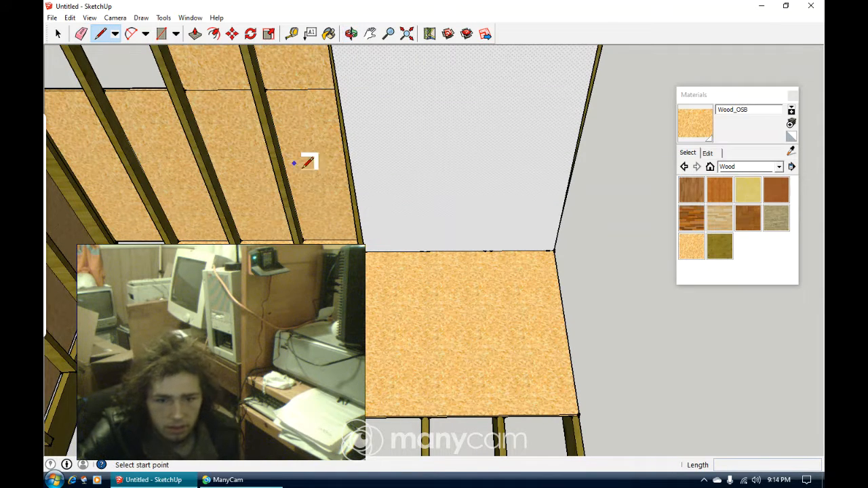
pyautogui.click(368, 245)
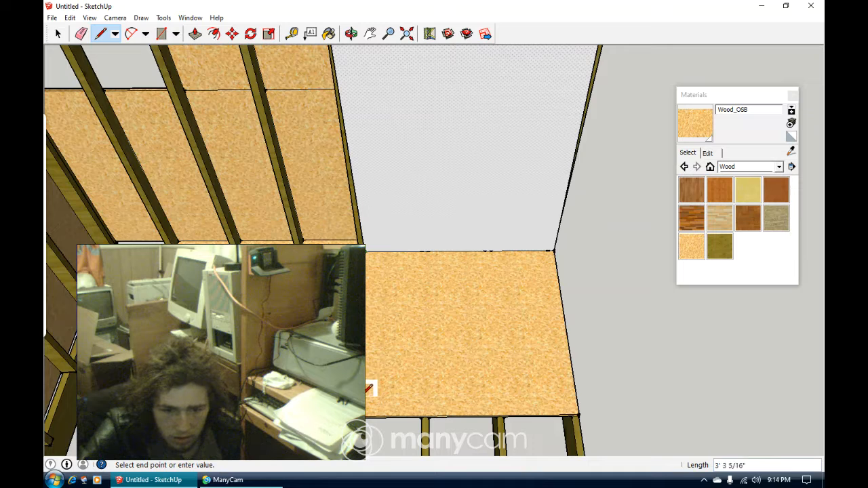
pyautogui.click(368, 407)
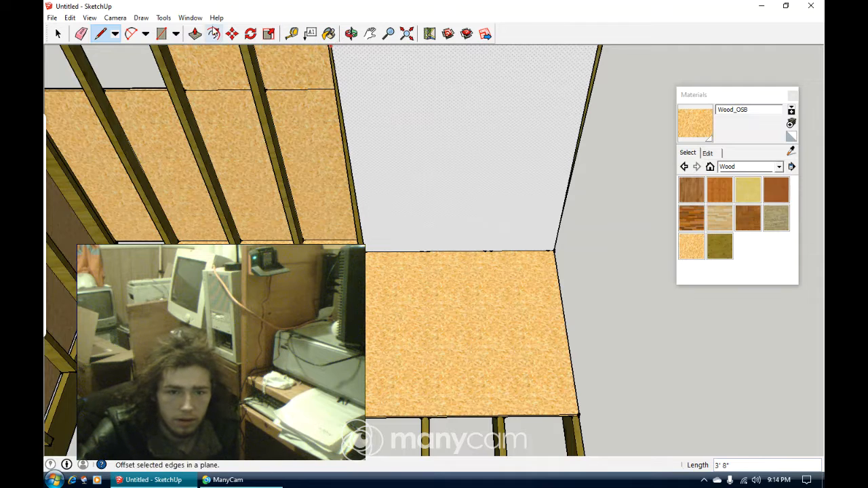
# Push/Pull the floor section beside the white wall panel up by 1/4".
pyautogui.click(195, 33)
pyautogui.click(413, 321)
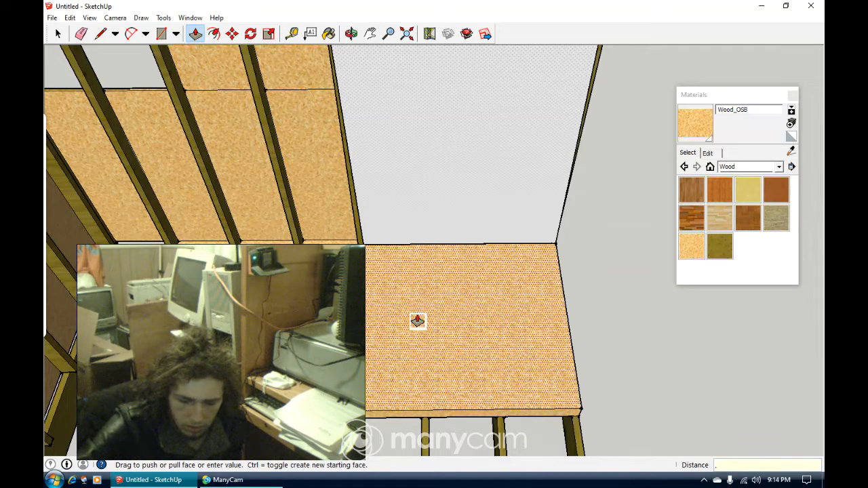
pyautogui.press('Return')
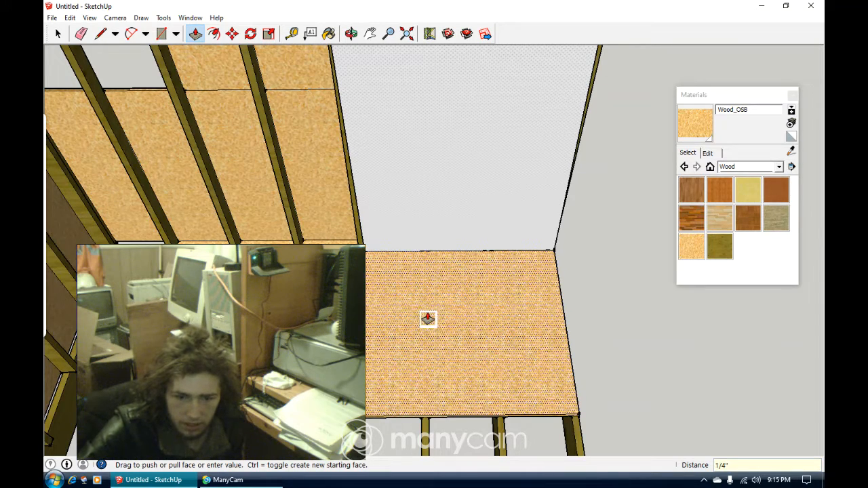
# Draw a 4' line along the raised section's open edge above the joists, separating the 1/4" layer from the OSB beneath.
pyautogui.moveTo(439, 374); pyautogui.dragTo(420, 316, button='middle')
pyautogui.click(351, 33)
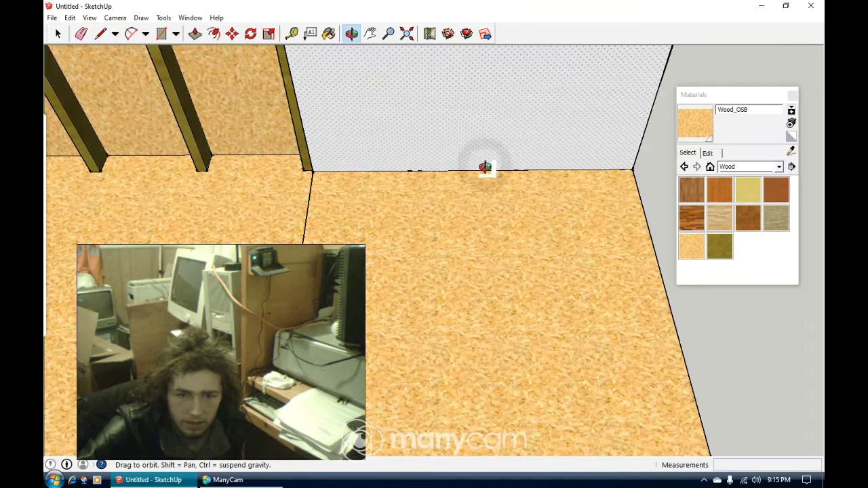
pyautogui.moveTo(484, 166)
pyautogui.mouseDown()
pyautogui.moveTo(403, 55)
pyautogui.moveTo(370, 31)
pyautogui.mouseUp()
pyautogui.click(100, 34)
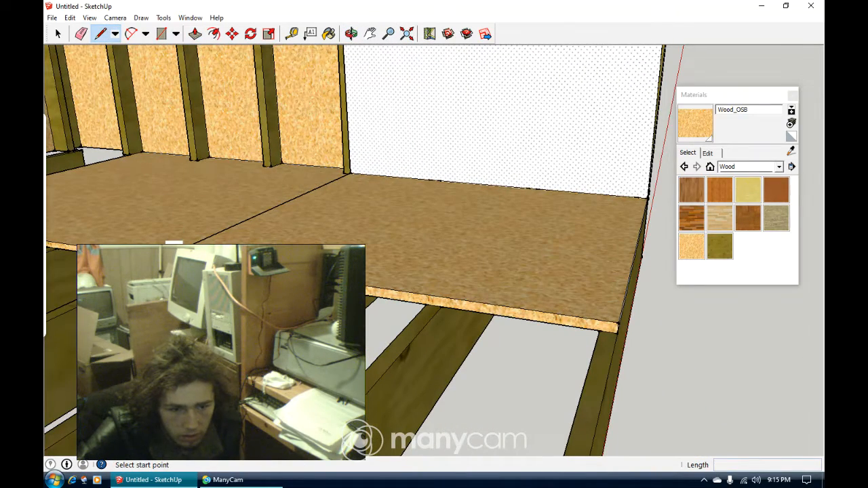
pyautogui.scroll(3, 173, 242)
pyautogui.click(173, 242)
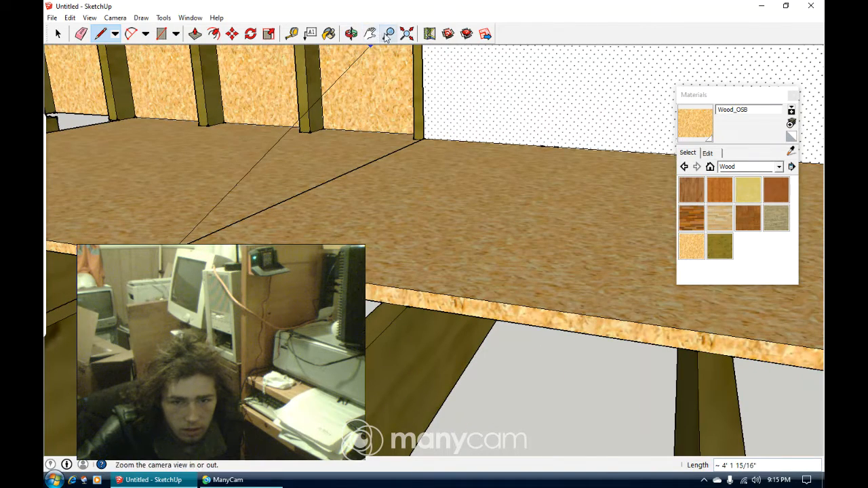
pyautogui.click(350, 33)
pyautogui.moveTo(430, 120); pyautogui.dragTo(335, 155)
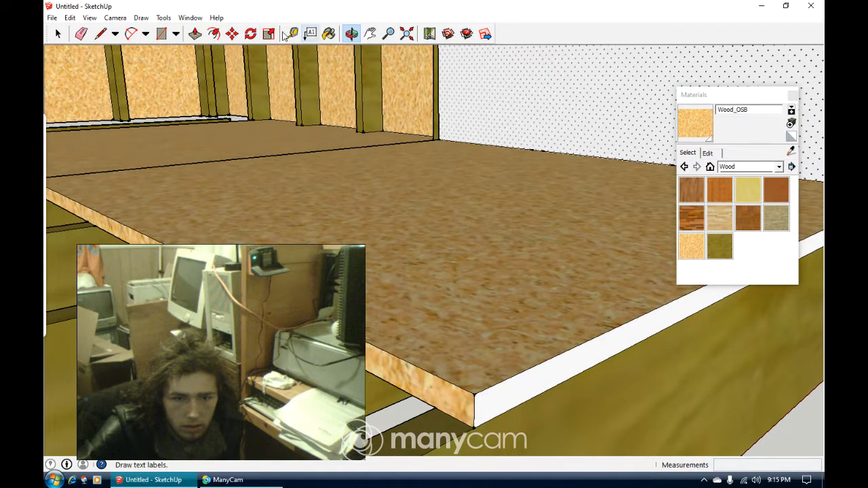
pyautogui.click(102, 35)
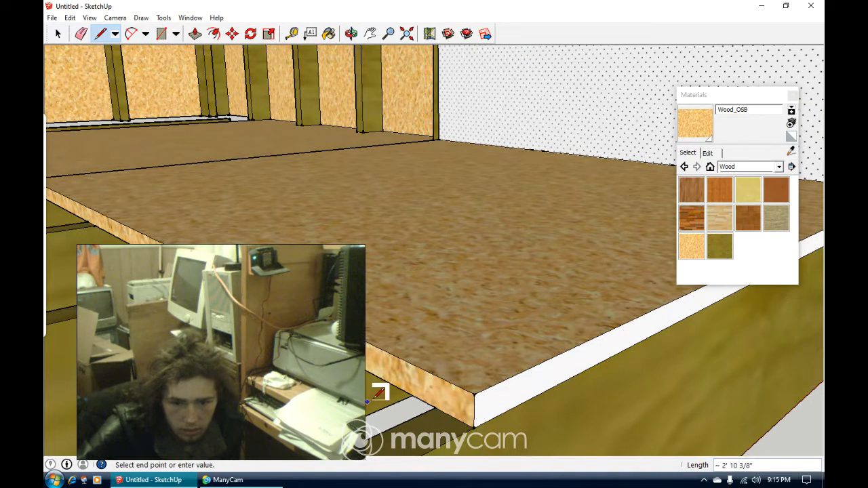
pyautogui.click(472, 400)
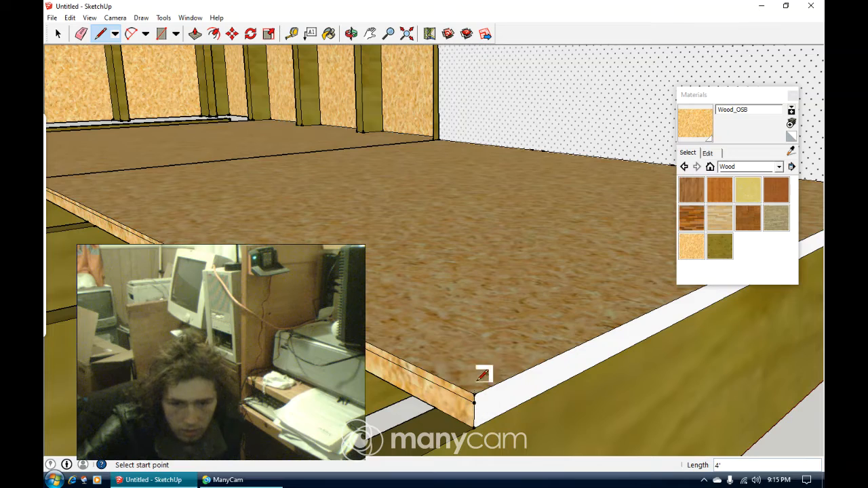
# Draw the same dividing line along the white edge above the outer joist, ending at the wall panel's base.
pyautogui.click(350, 33)
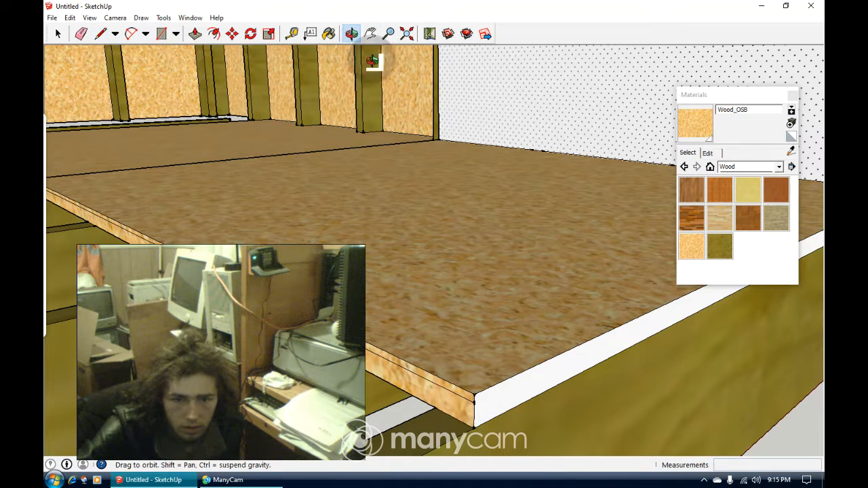
pyautogui.moveTo(356, 71); pyautogui.dragTo(393, 201)
pyautogui.scroll(-3, 393, 201)
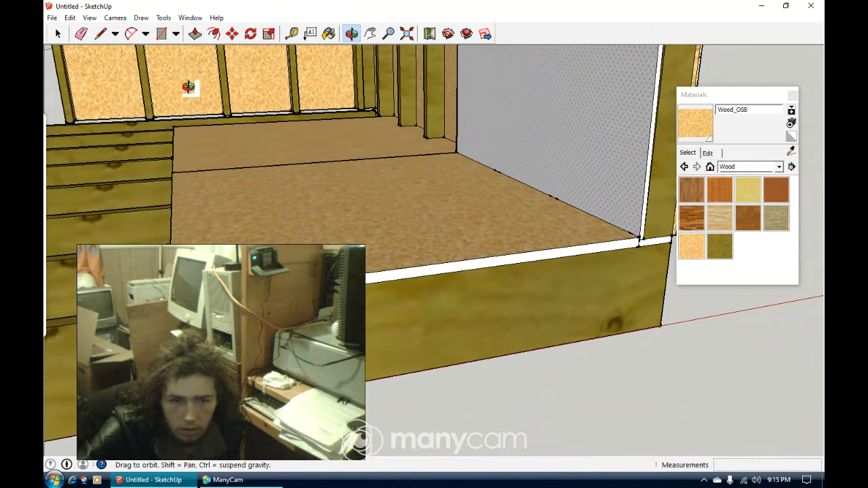
pyautogui.click(101, 33)
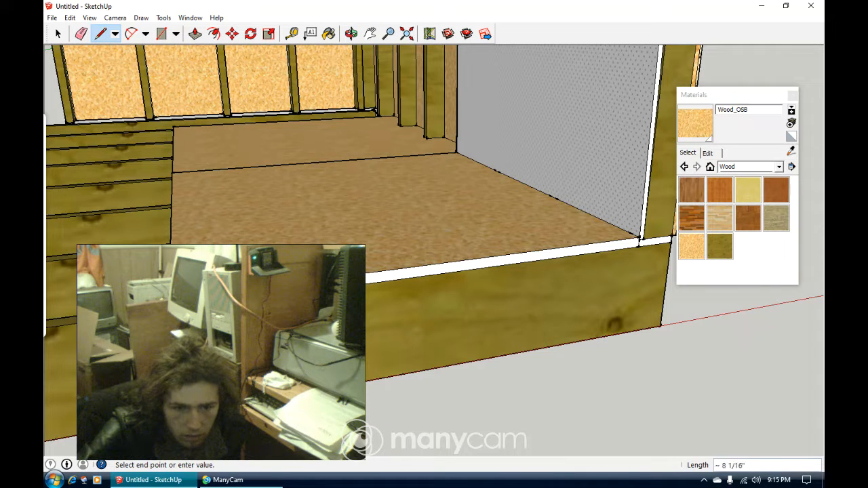
pyautogui.click(639, 241)
pyautogui.scroll(1, 544, 246)
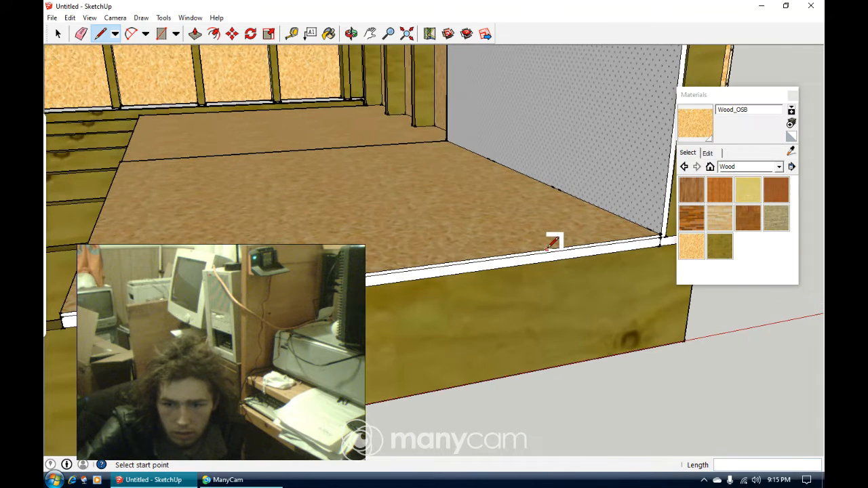
# Paint the lower strip above the outer joist with Wood_OSB and erase the short divider at the wall's base.
pyautogui.click(686, 250)
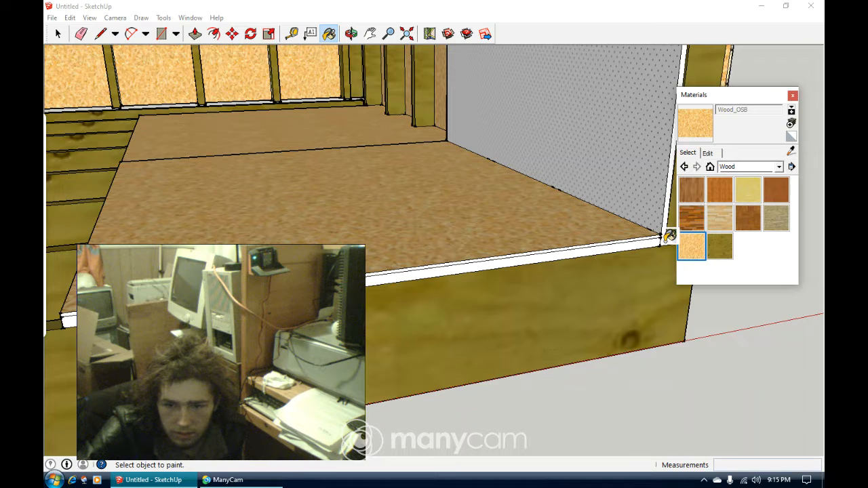
pyautogui.click(653, 239)
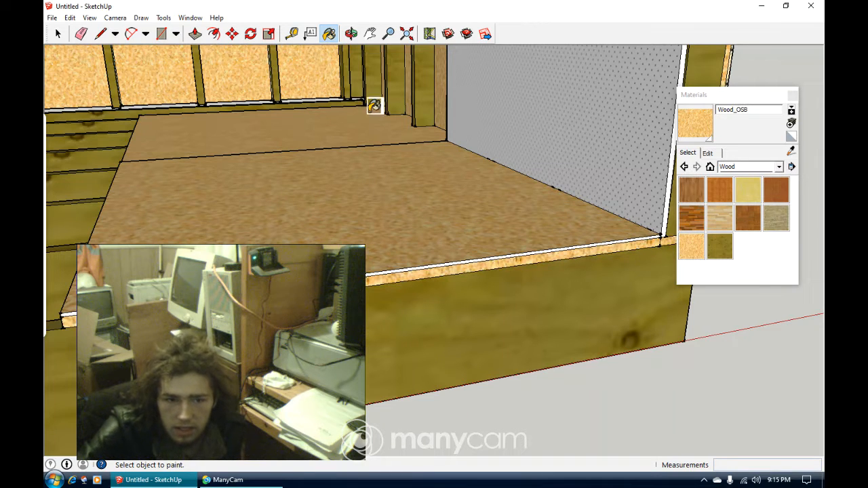
pyautogui.click(58, 34)
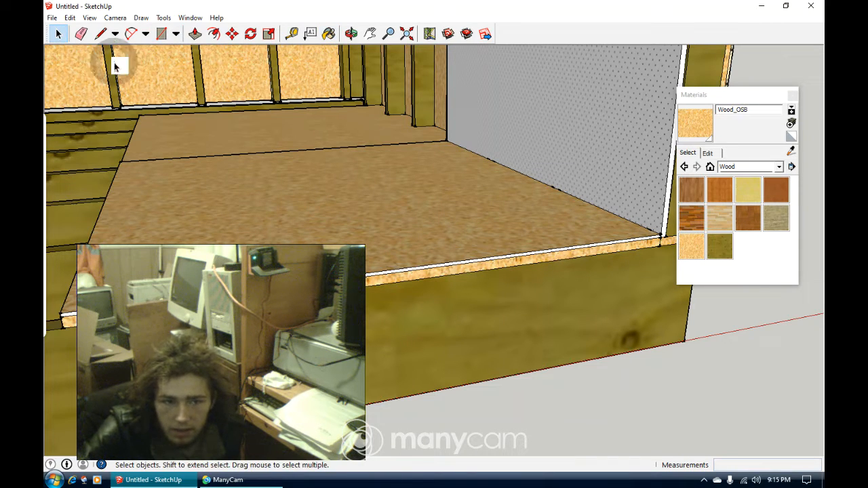
pyautogui.rightClick(657, 244)
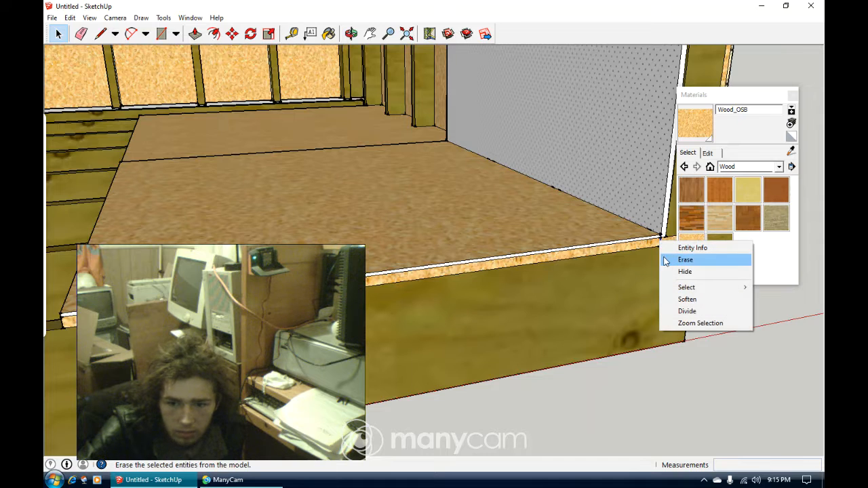
pyautogui.click(678, 261)
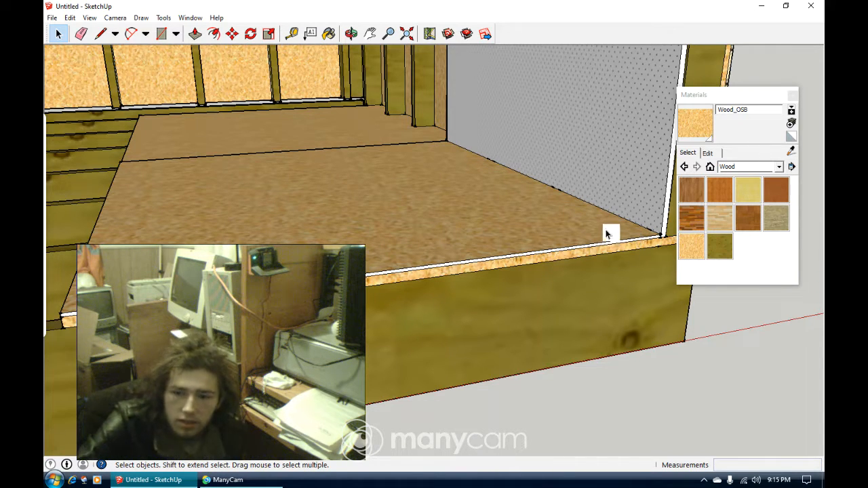
# Paint the raised 1/4" floor layer's top face and exposed thin edges with Wood_Floor_Dark.
pyautogui.click(693, 223)
pyautogui.click(595, 226)
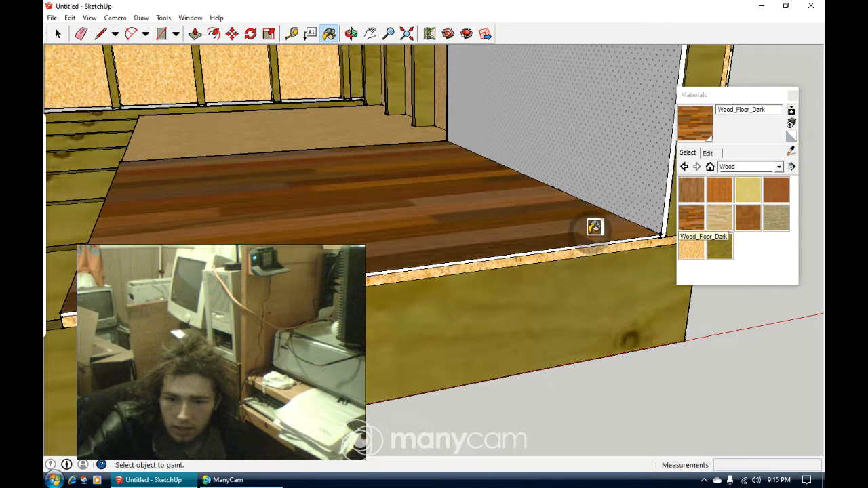
pyautogui.click(593, 239)
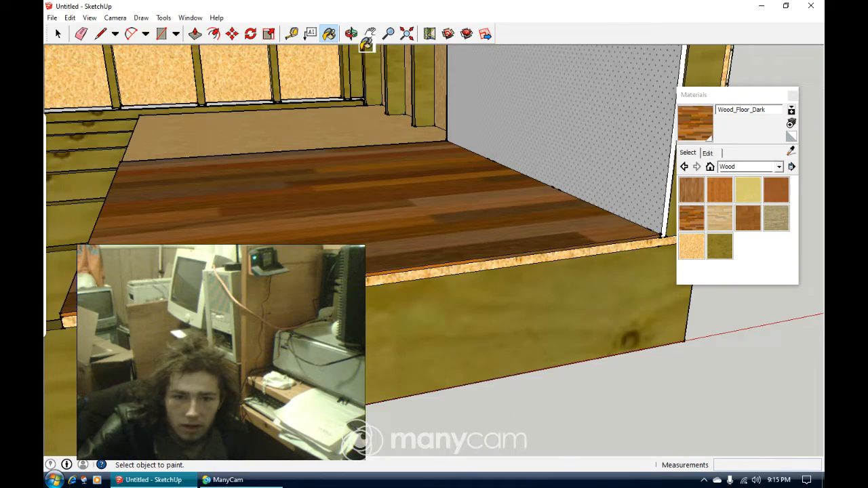
pyautogui.click(351, 33)
pyautogui.moveTo(341, 82); pyautogui.dragTo(543, 192)
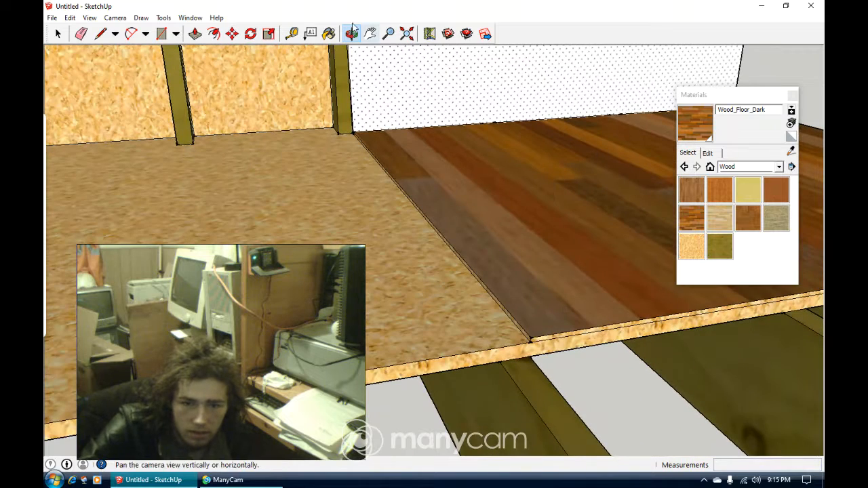
pyautogui.click(329, 33)
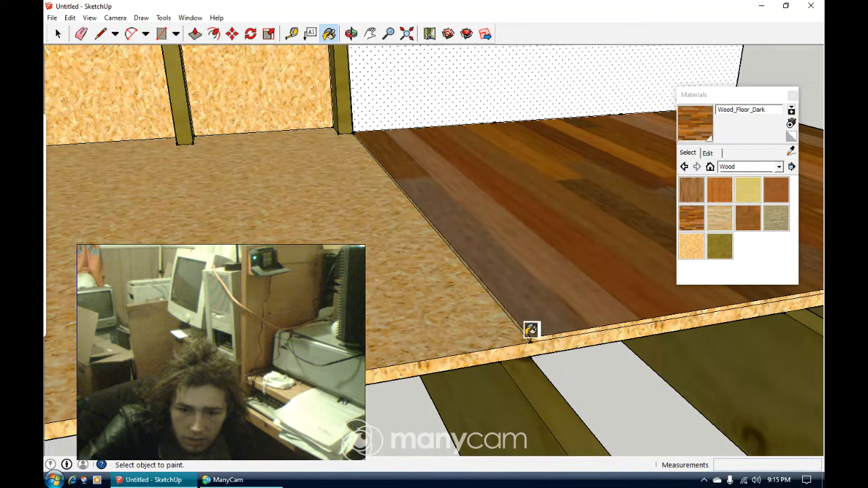
pyautogui.click(530, 331)
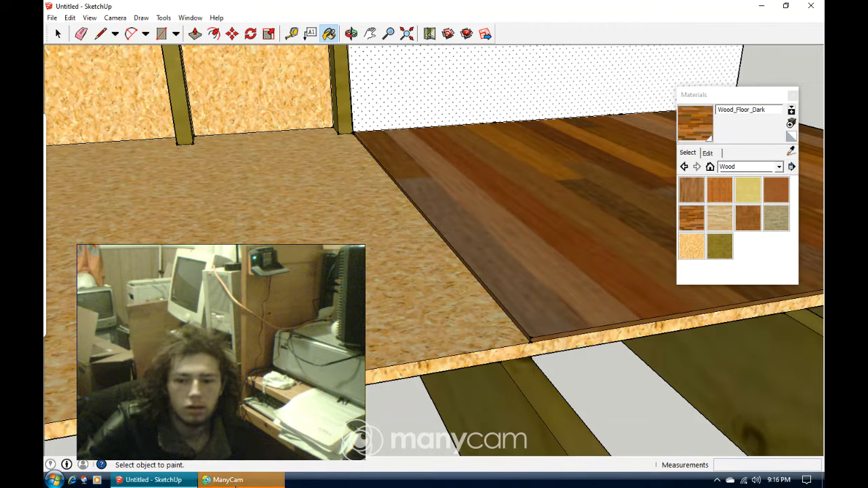
# Switch to ManyCam to check the recording, dismiss its message and minimise the window.
pyautogui.click(230, 480)
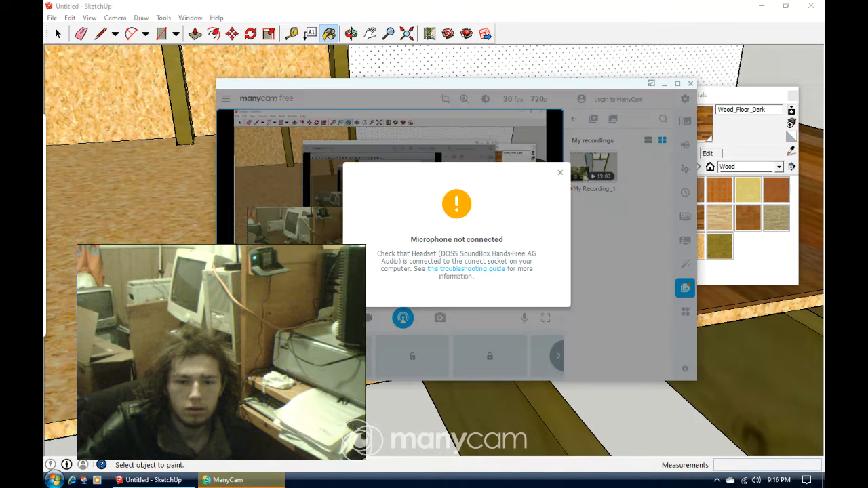
pyautogui.click(560, 173)
pyautogui.click(664, 84)
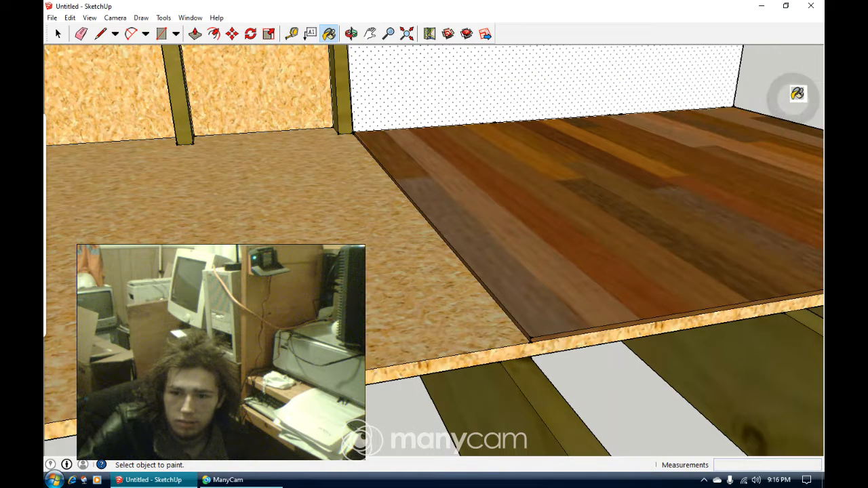
# Close the Materials window to clear the view of the dark wood floor section.
pyautogui.click(793, 96)
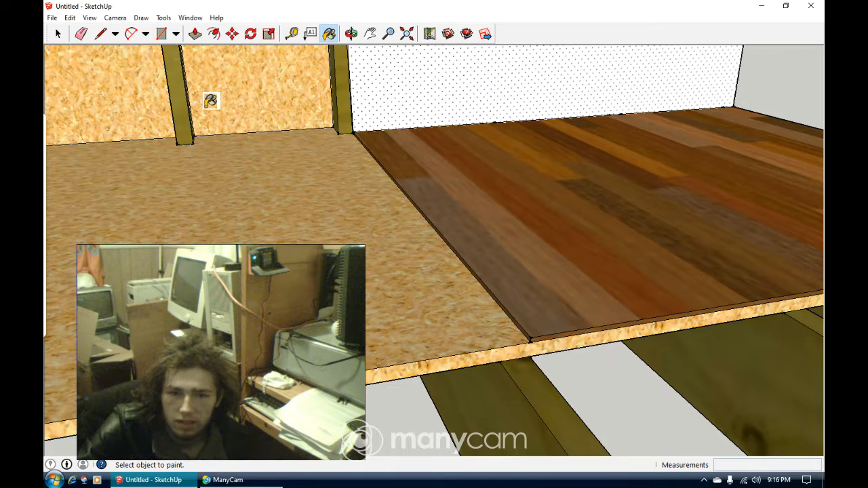
pyautogui.click(388, 33)
pyautogui.scroll(-4, 385, 140)
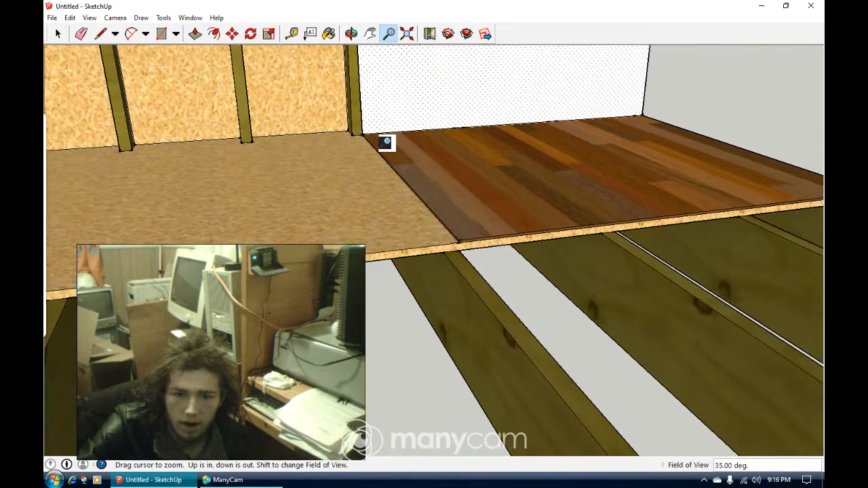
pyautogui.click(369, 33)
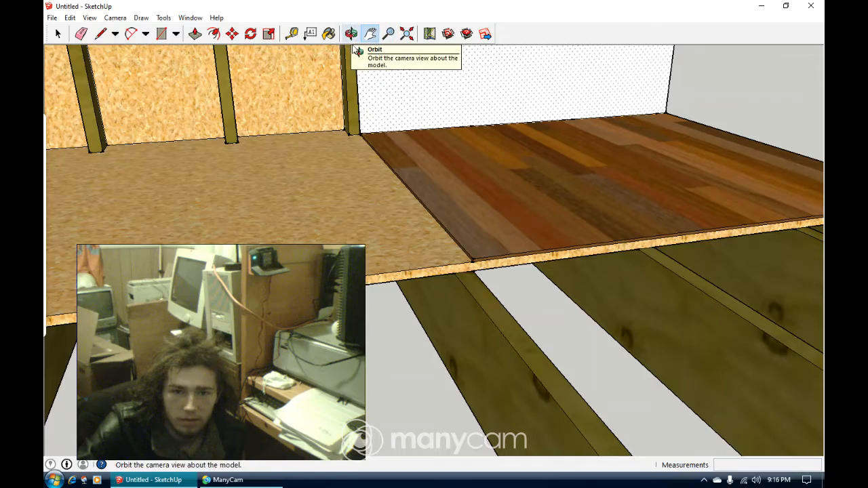
pyautogui.moveTo(356, 102); pyautogui.dragTo(380, 158)
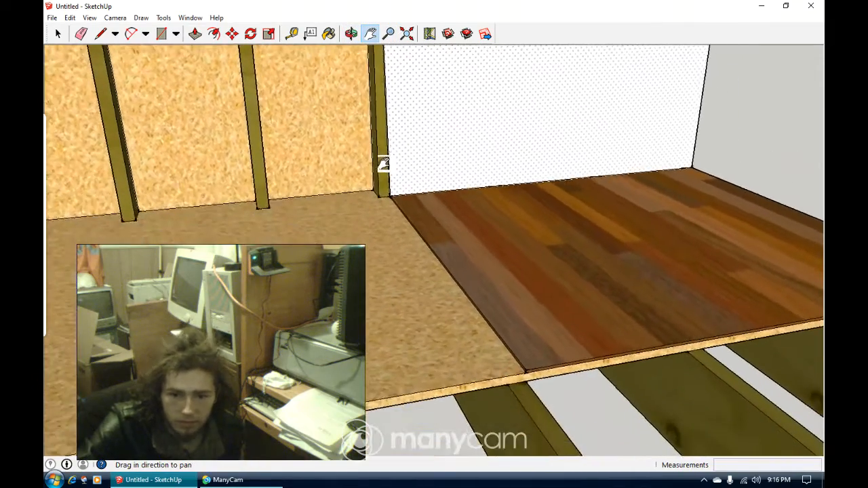
# Inspect the dark wood floor section close up, along with the adjoining OSB subfloor, exposed joists and interior wall layers.
pyautogui.scroll(3, 471, 231)
pyautogui.scroll(2, 431, 231)
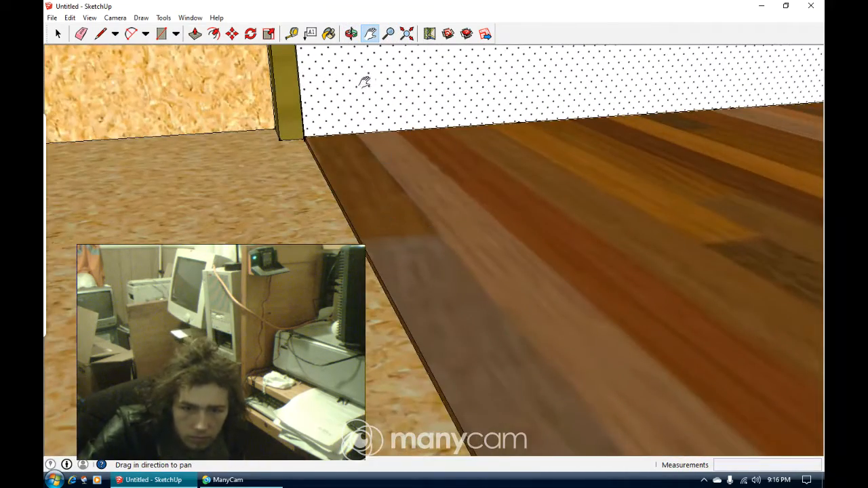
pyautogui.click(351, 33)
pyautogui.moveTo(328, 81); pyautogui.dragTo(328, 214)
pyautogui.scroll(-2, 398, 184)
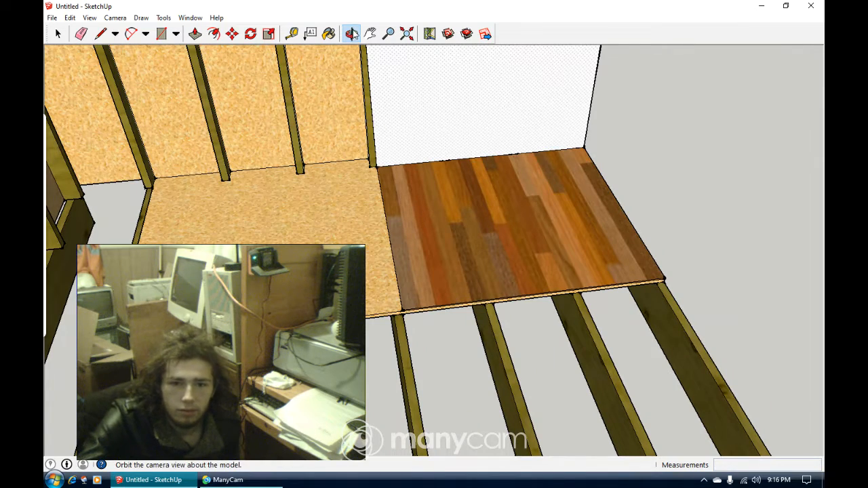
pyautogui.scroll(-3, 374, 120)
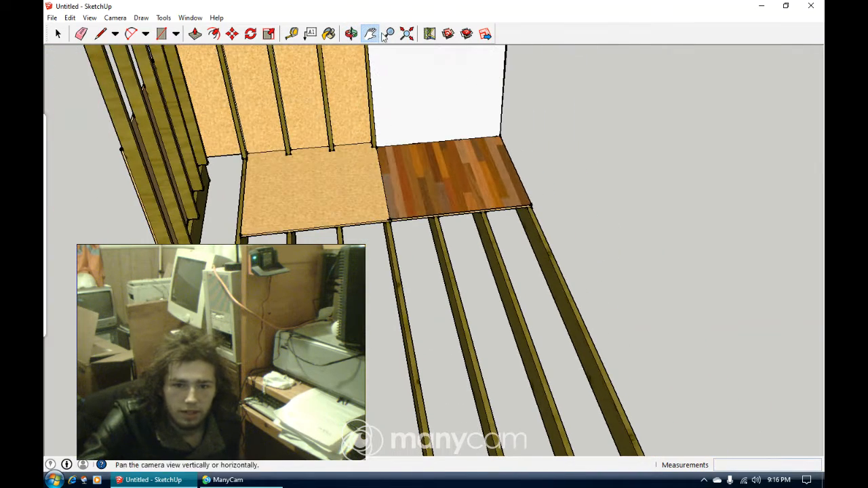
pyautogui.click(351, 33)
pyautogui.moveTo(430, 102); pyautogui.dragTo(465, 167)
pyautogui.moveTo(380, 160); pyautogui.dragTo(398, 257)
pyautogui.click(370, 33)
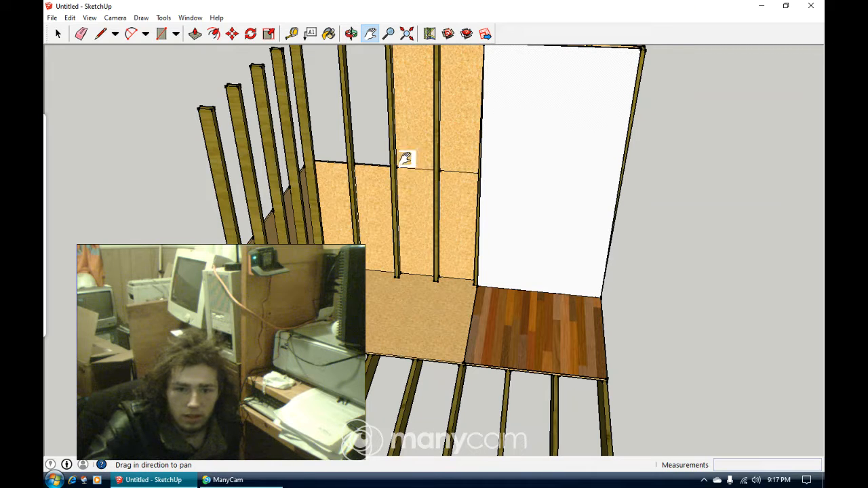
pyautogui.click(57, 34)
pyautogui.click(394, 145)
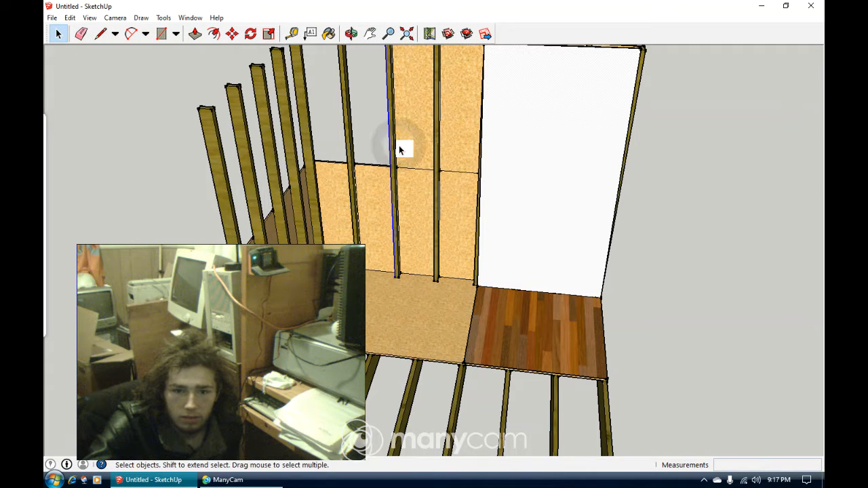
pyautogui.click(401, 145)
pyautogui.click(381, 126)
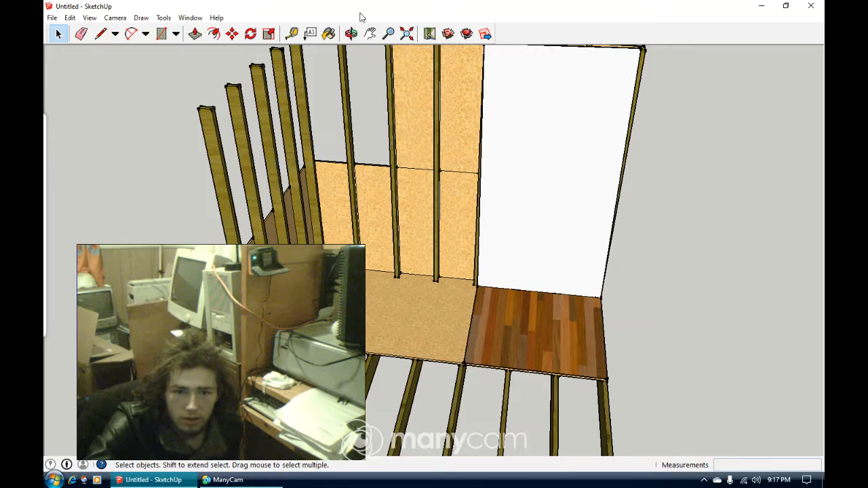
# Review the building section from the interior panel and floor corner around to the exterior sheathing and siding.
pyautogui.click(351, 34)
pyautogui.moveTo(433, 108); pyautogui.dragTo(459, 206)
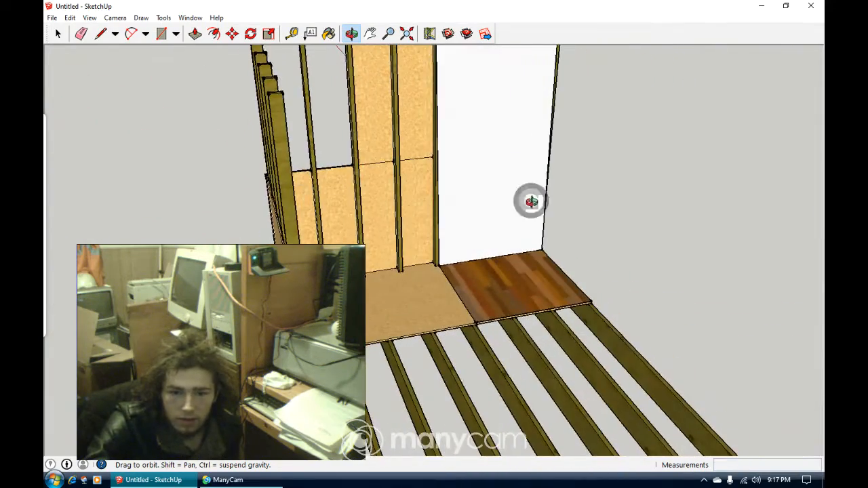
pyautogui.moveTo(527, 201); pyautogui.dragTo(473, 212)
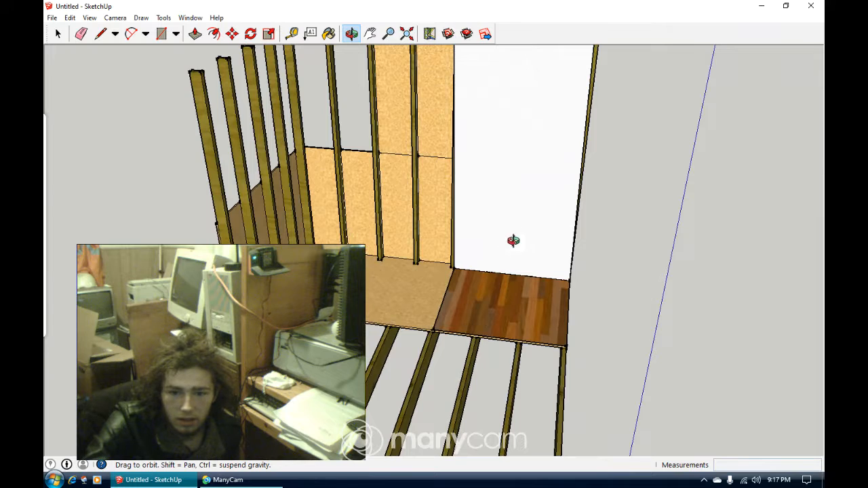
pyautogui.moveTo(513, 241); pyautogui.dragTo(480, 170)
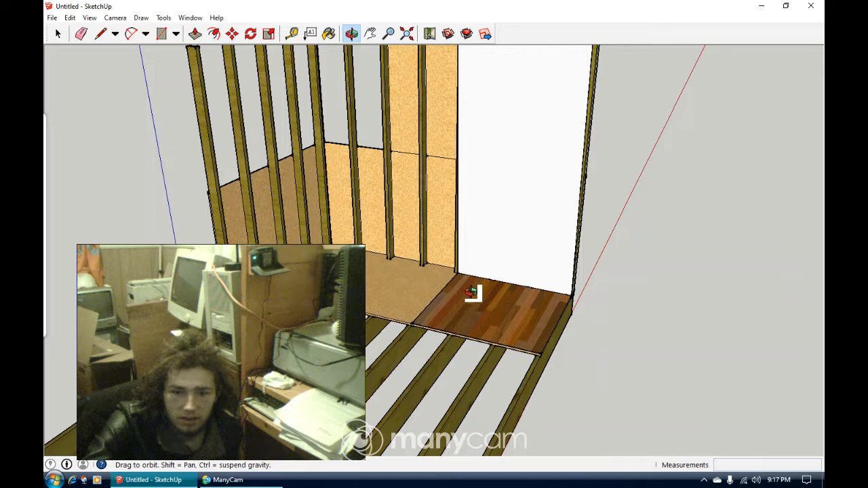
pyautogui.moveTo(444, 298); pyautogui.dragTo(485, 198)
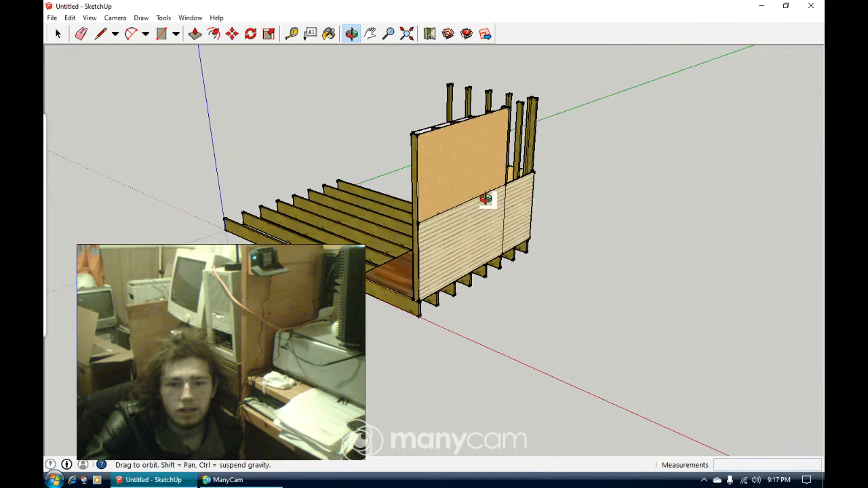
pyautogui.click(369, 33)
pyautogui.moveTo(449, 116); pyautogui.dragTo(436, 211)
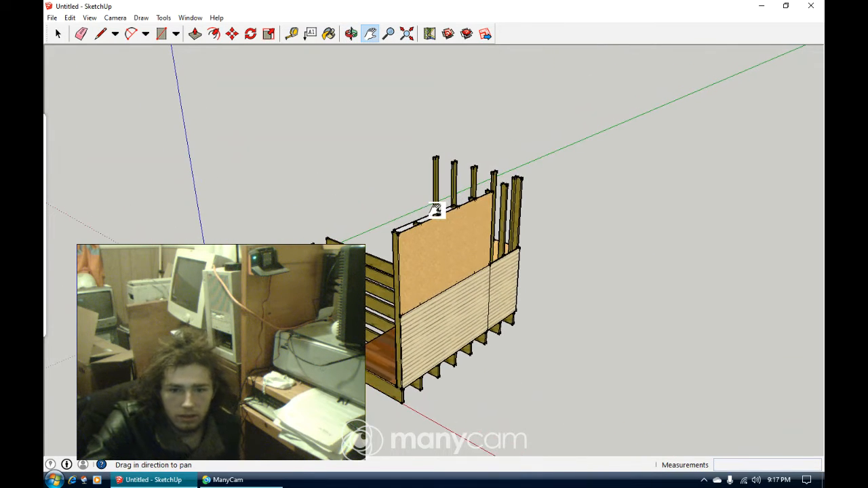